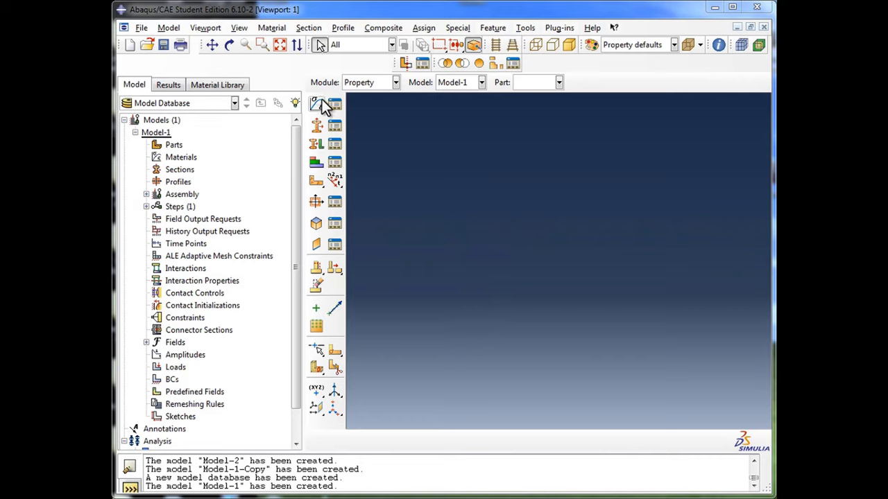
# Step: Create a new model database with a Standard/Explicit model
pyautogui.click(142, 29)
pyautogui.moveTo(144, 39)
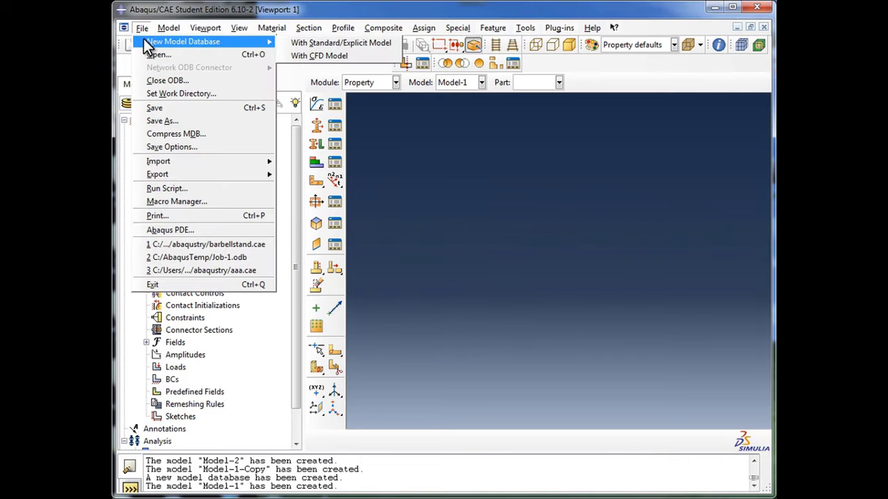
pyautogui.click(332, 44)
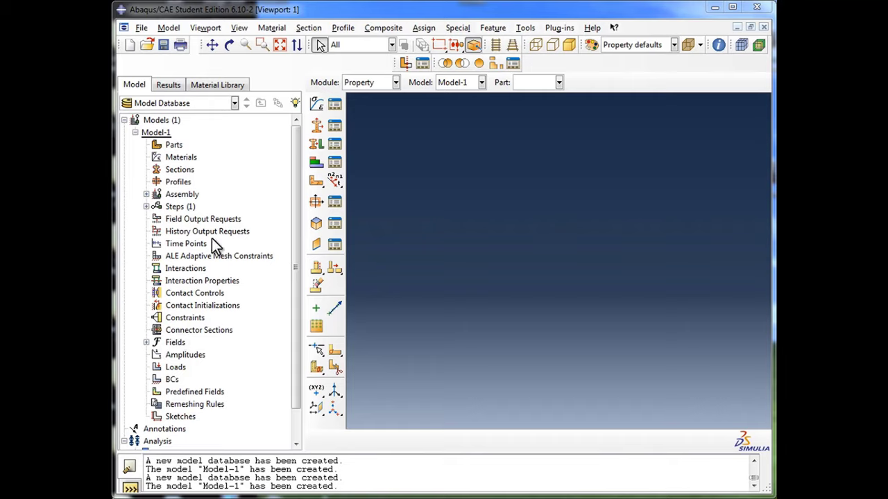
# Step: Look over the Model-1 branch of the model tree, including its Parts, Materials and Sections containers and available model operations
pyautogui.click(177, 145)
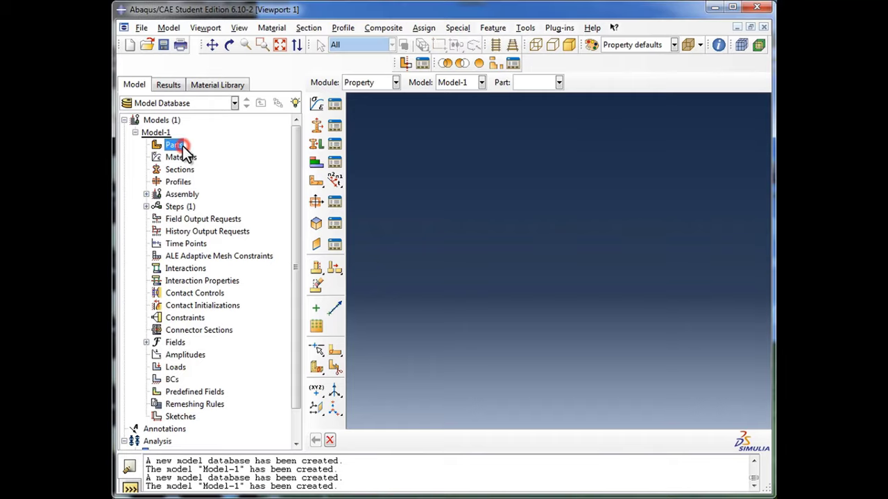
pyautogui.click(184, 158)
pyautogui.click(184, 170)
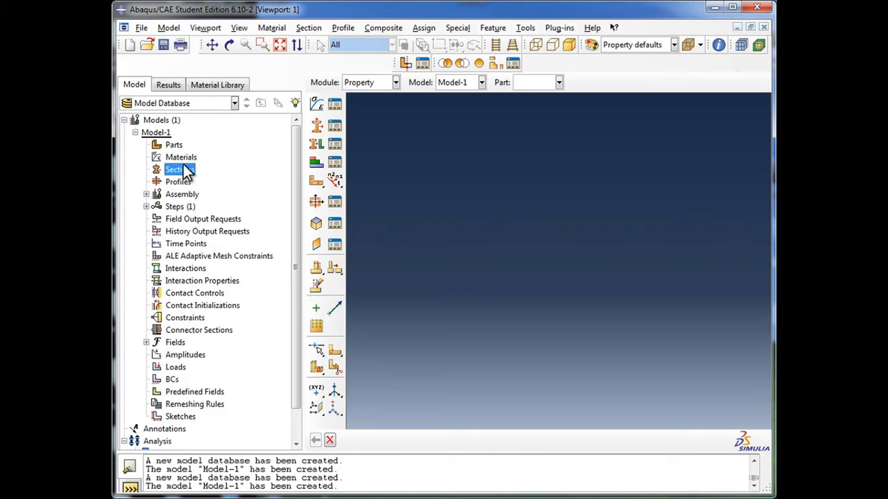
pyautogui.click(162, 136)
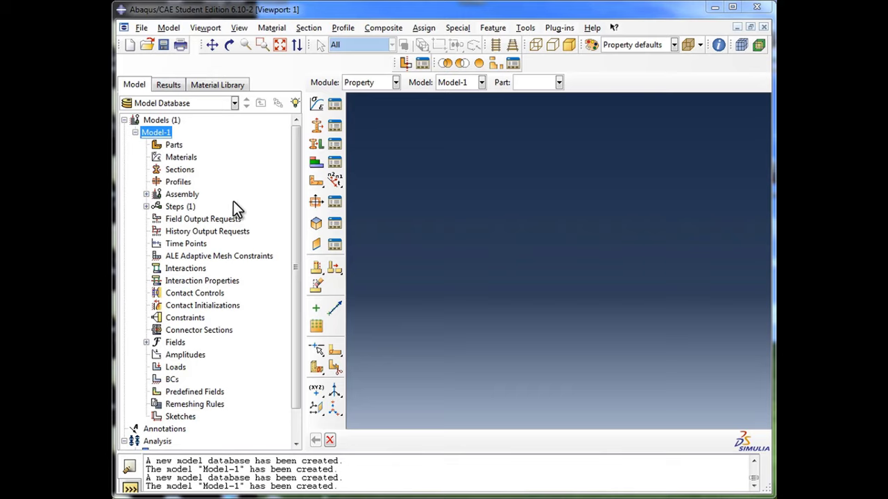
pyautogui.rightClick(168, 140)
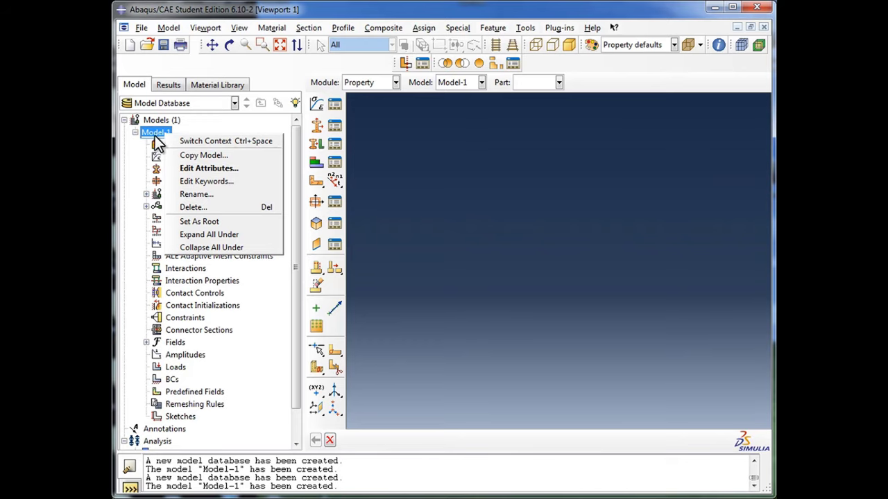
pyautogui.click(157, 139)
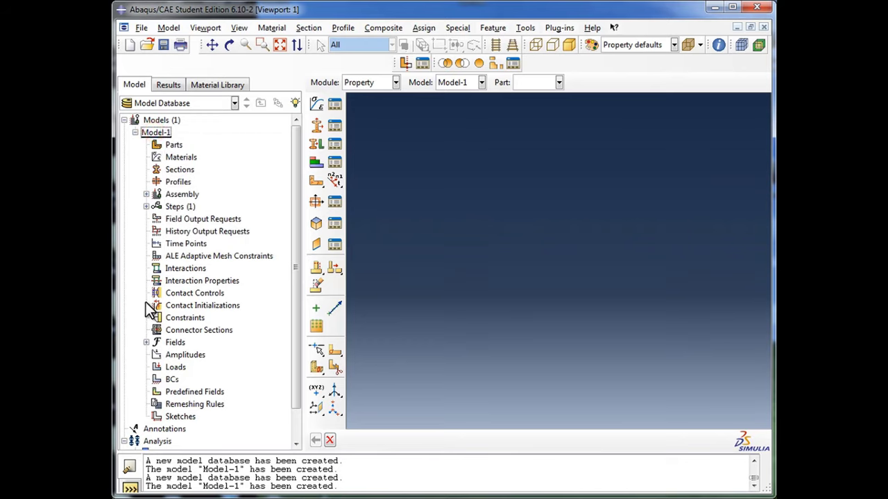
pyautogui.click(135, 132)
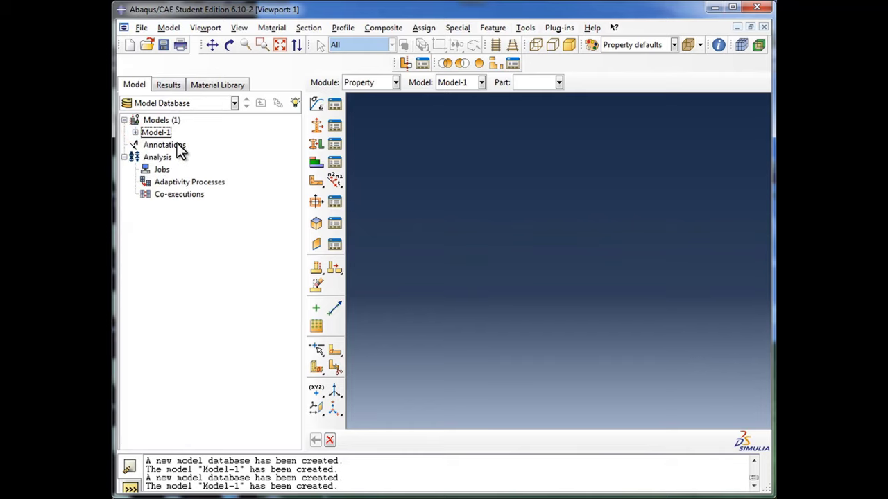
pyautogui.click(135, 132)
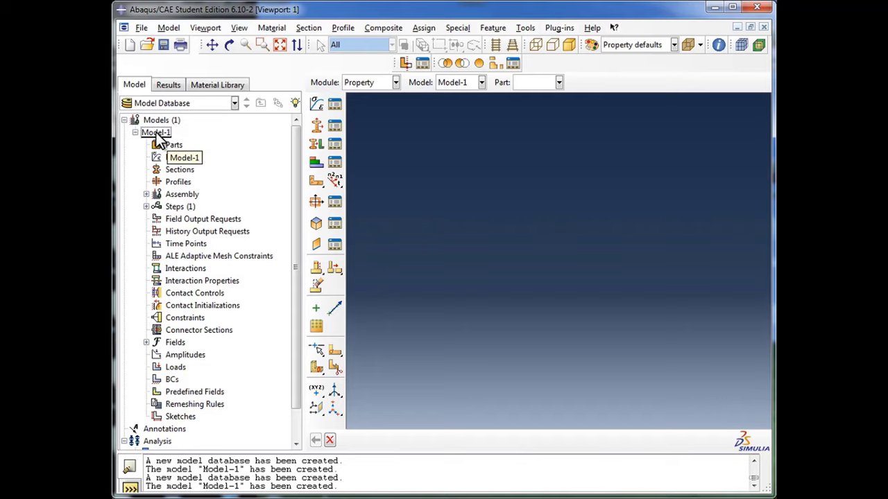
# Step: Rename Model-1 as BarbellStandModel
pyautogui.rightClick(158, 133)
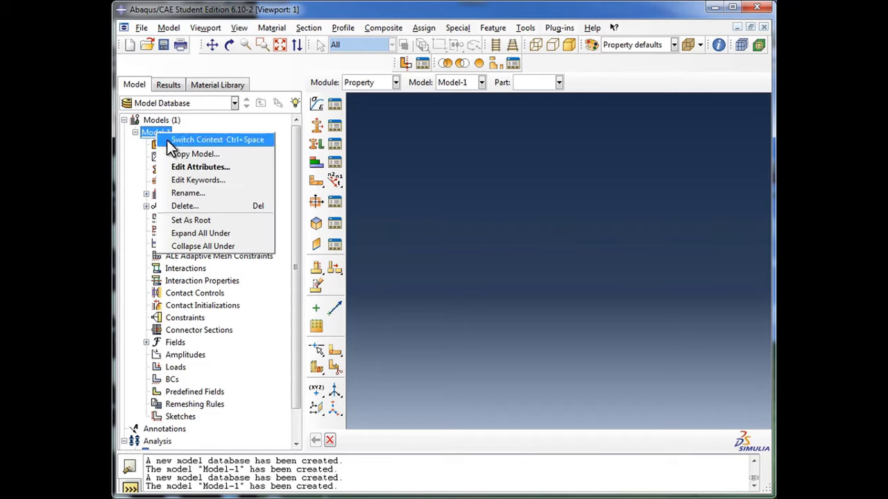
pyautogui.click(203, 192)
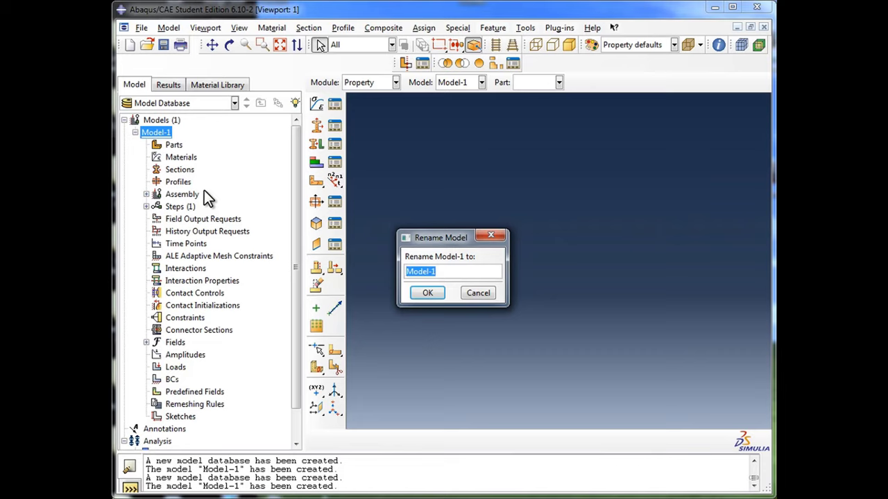
pyautogui.write('BarbellStandModel')
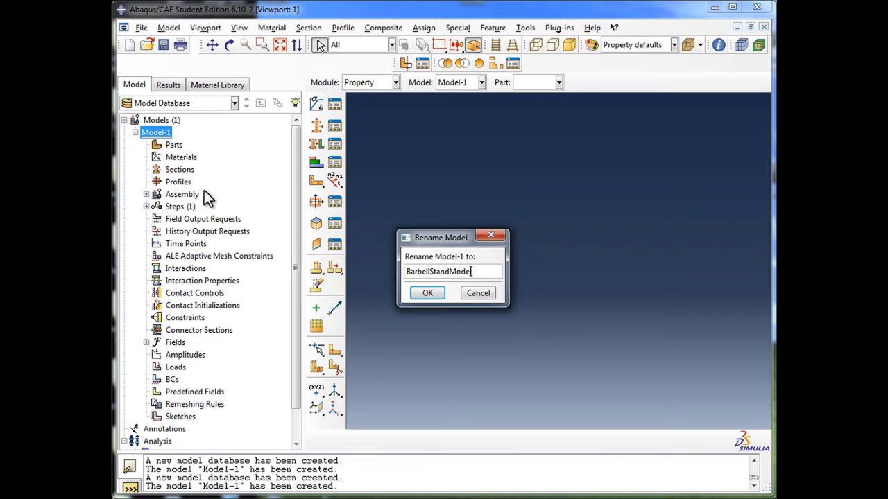
pyautogui.click(415, 294)
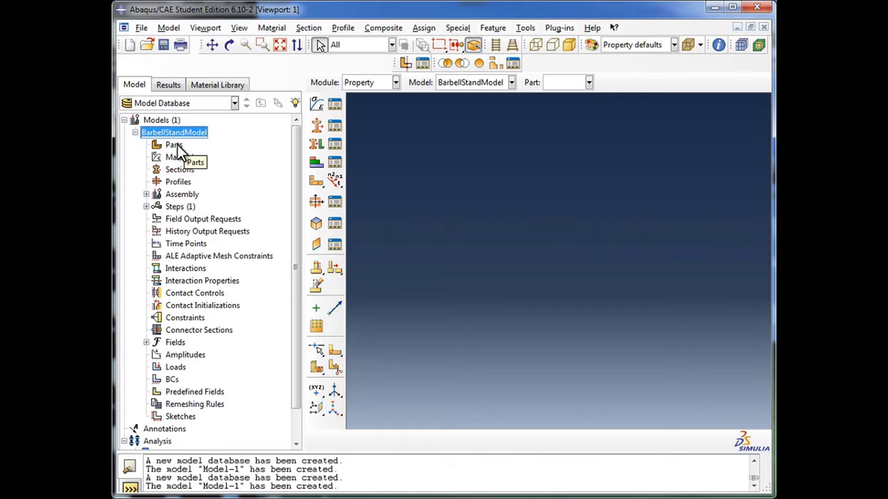
# Step: Start a new part named BarbellStand with 3D modeling space and Deformable type
pyautogui.doubleClick(174, 145)
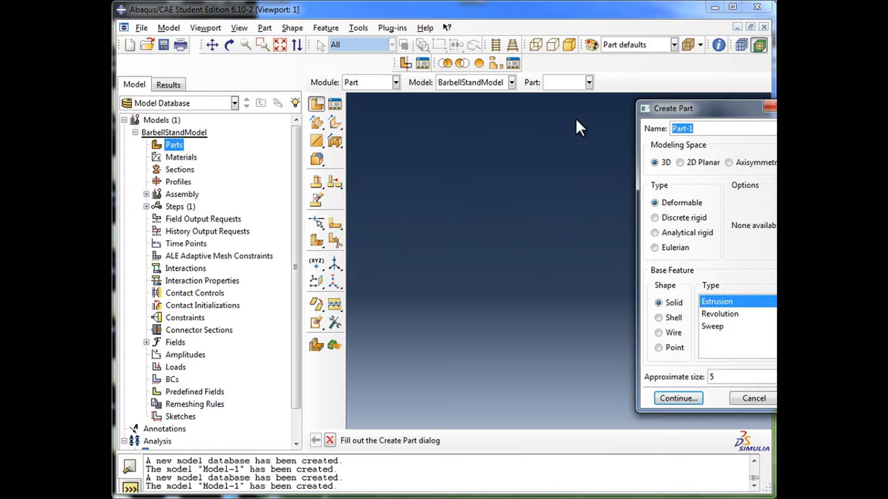
pyautogui.moveTo(662, 108); pyautogui.dragTo(597, 127)
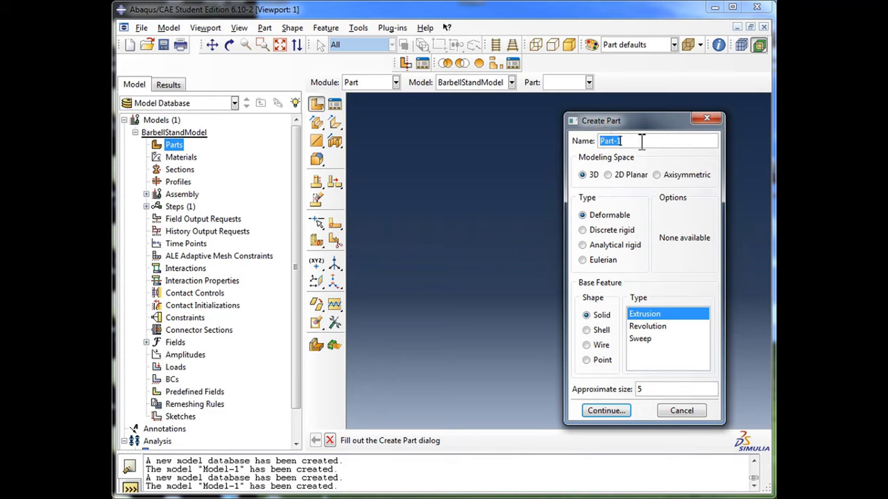
pyautogui.write('BarbellStand')
pyautogui.click(584, 176)
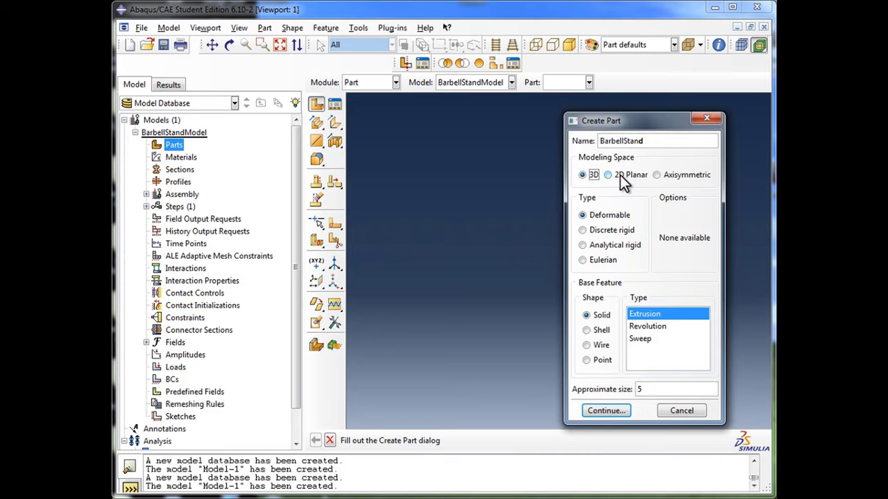
pyautogui.click(585, 176)
pyautogui.click(590, 215)
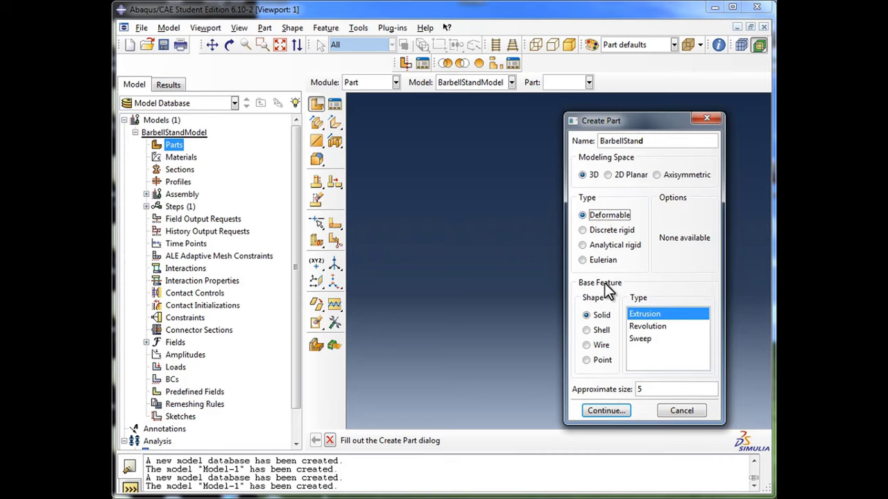
# Step: Use a solid extrusion as the part's base feature with an approximate size of 5, and enter its section sketch
pyautogui.click(600, 319)
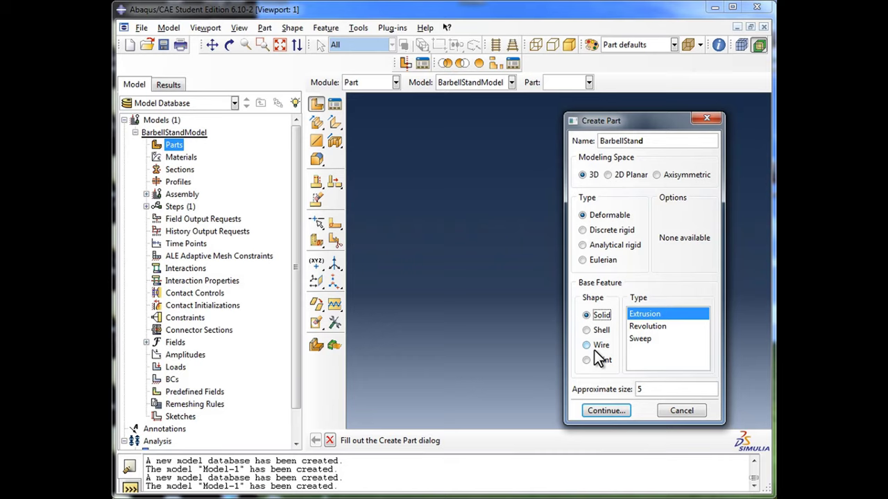
pyautogui.click(602, 317)
pyautogui.click(647, 315)
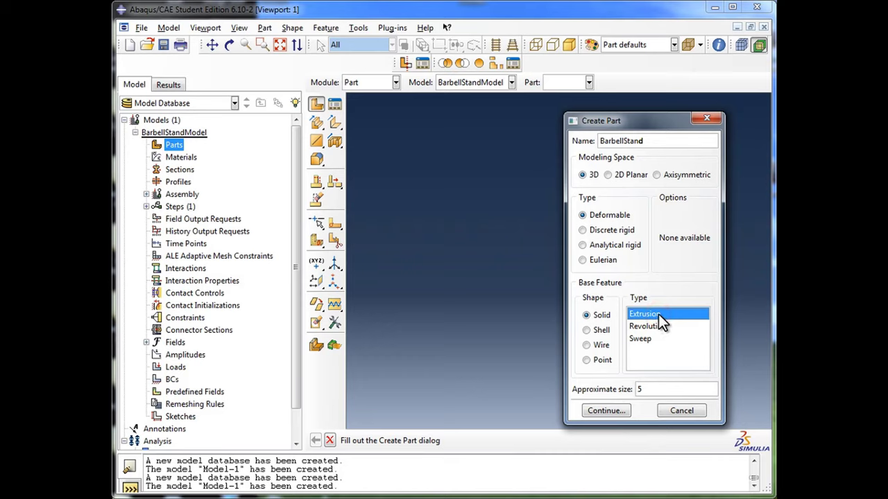
pyautogui.click(642, 390)
pyautogui.click(643, 390)
pyautogui.click(644, 390)
pyautogui.click(619, 409)
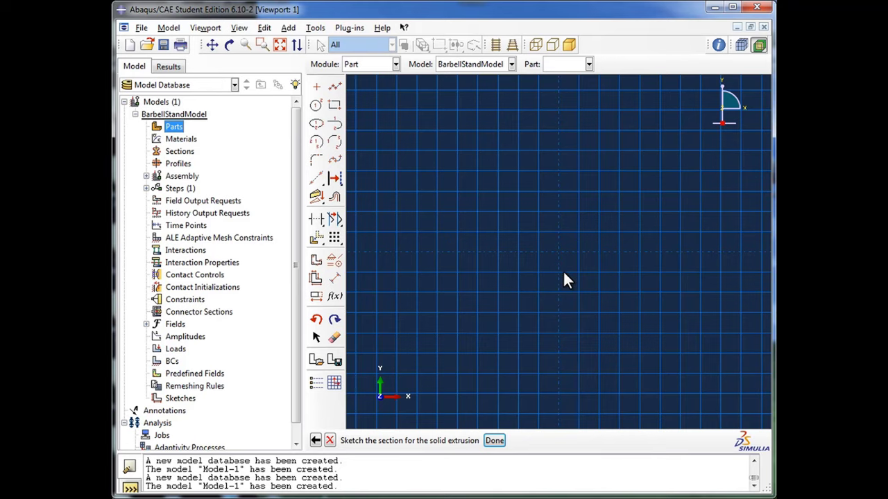
# Step: Examine the extent of the sketch grid around the origin
pyautogui.scroll(5, 563, 273)
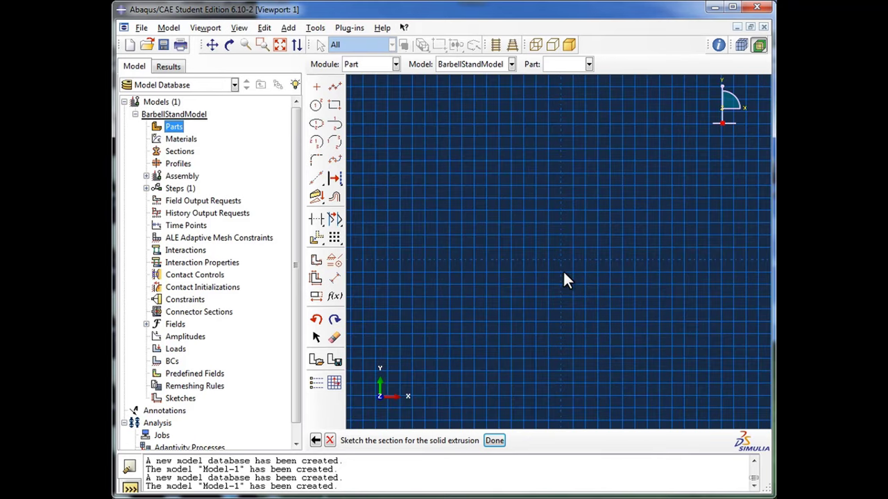
pyautogui.scroll(4, 563, 274)
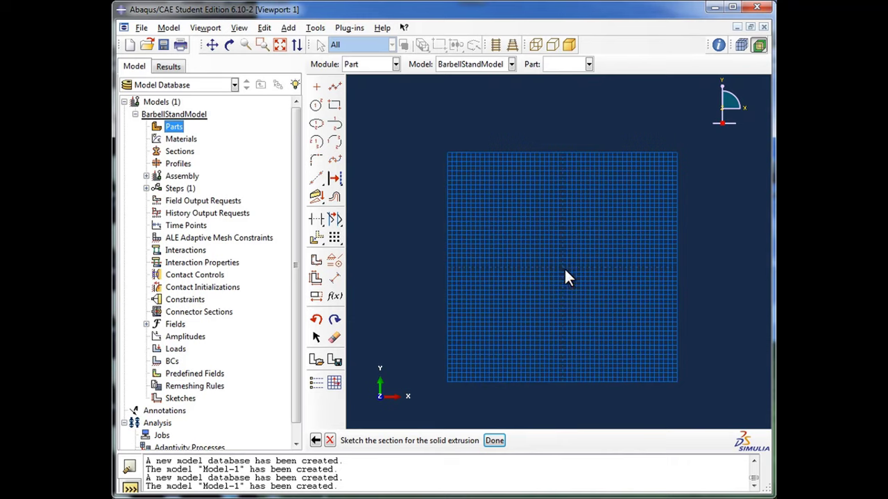
pyautogui.scroll(-1, 564, 273)
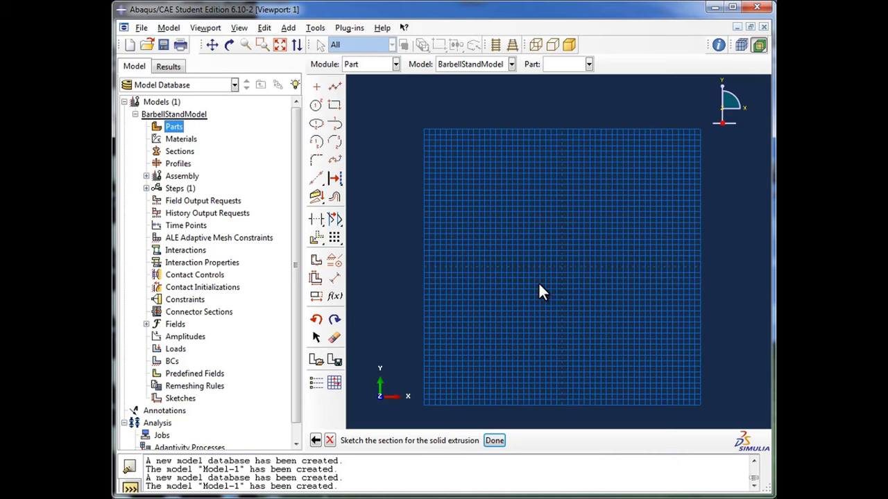
pyautogui.scroll(-1, 555, 266)
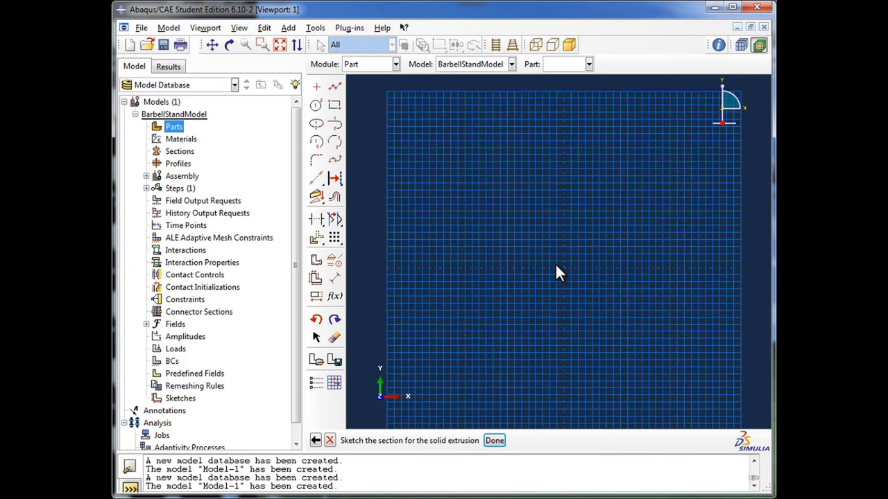
pyautogui.scroll(-3, 556, 265)
pyautogui.scroll(-1, 559, 278)
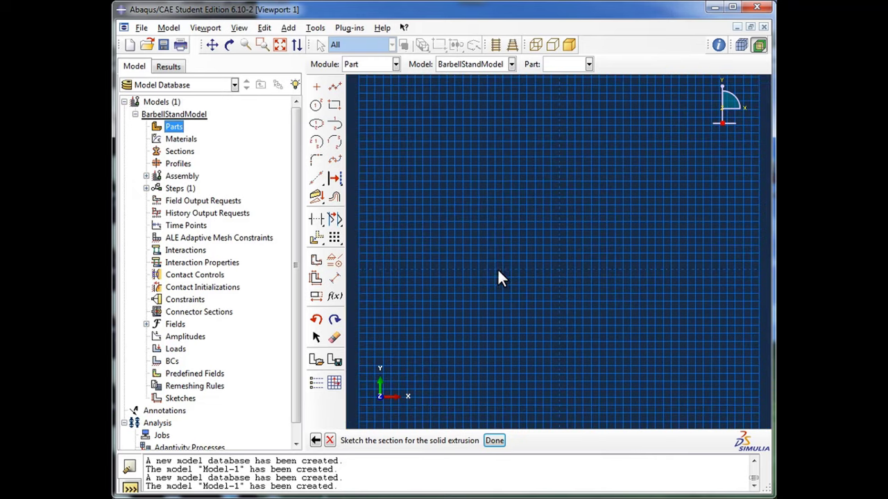
pyautogui.scroll(-2, 678, 258)
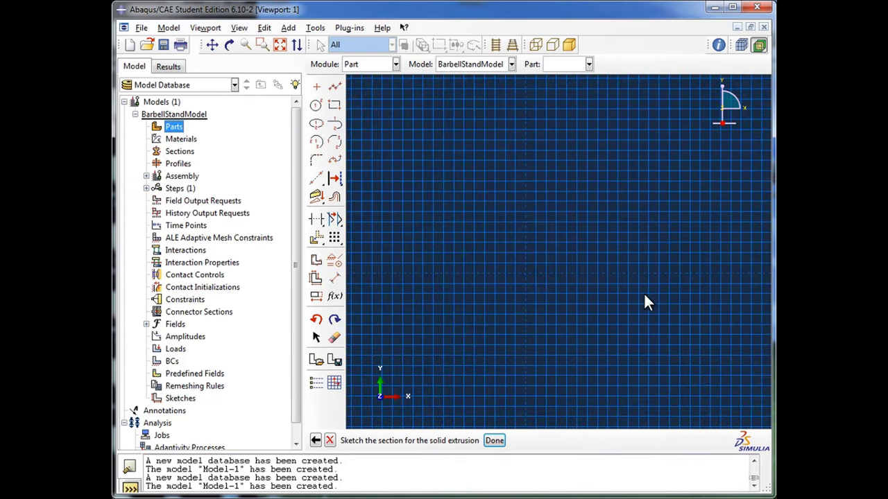
pyautogui.scroll(2, 630, 305)
pyautogui.scroll(-1, 631, 310)
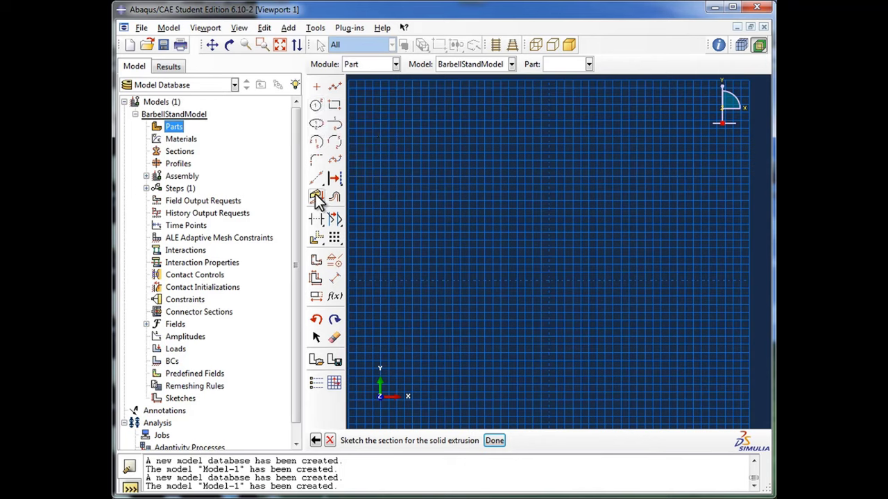
# Step: Sketch connected lines from the origin up to y 0.35, horizontally to the upright, up to y 2.18, and right to x 1.43
pyautogui.click(334, 91)
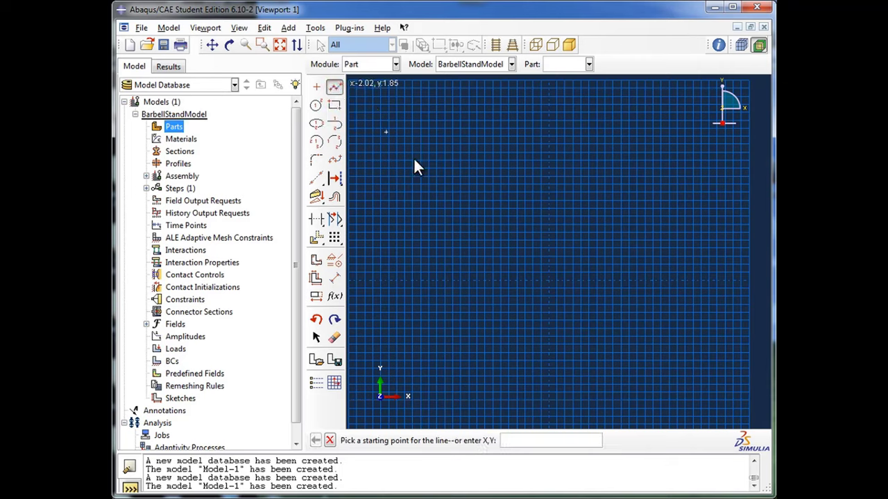
pyautogui.click(548, 281)
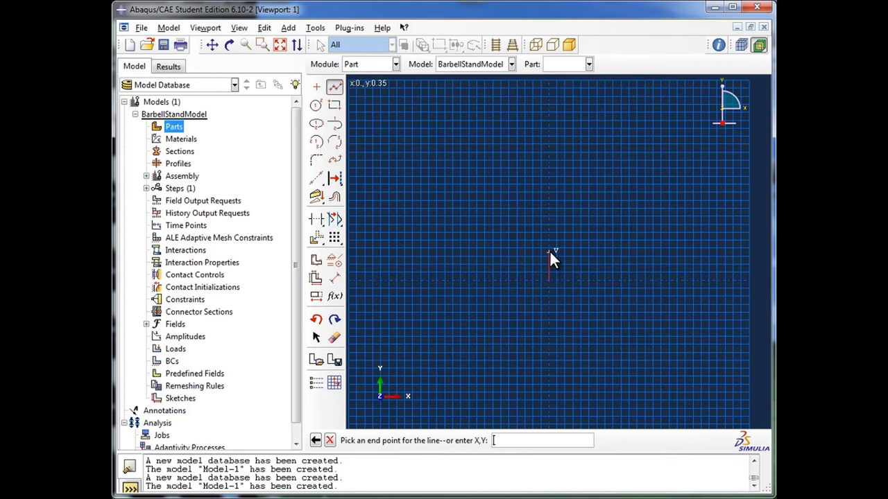
pyautogui.click(549, 252)
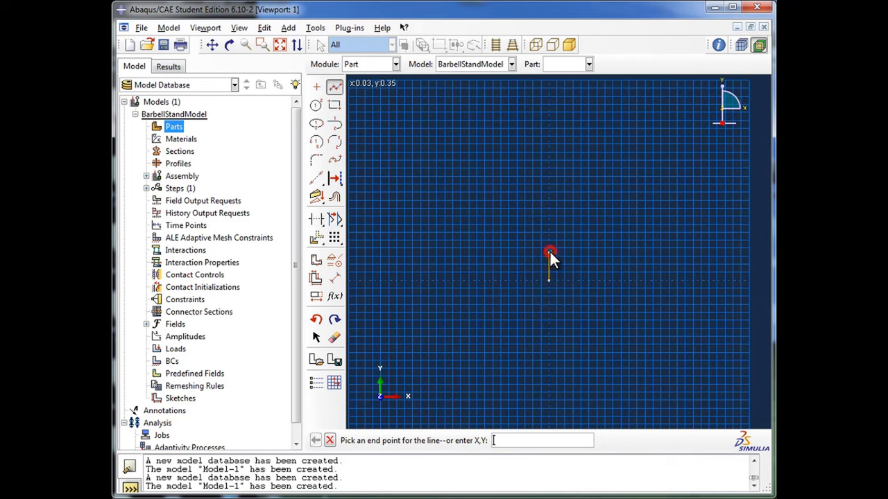
pyautogui.click(624, 252)
pyautogui.click(622, 106)
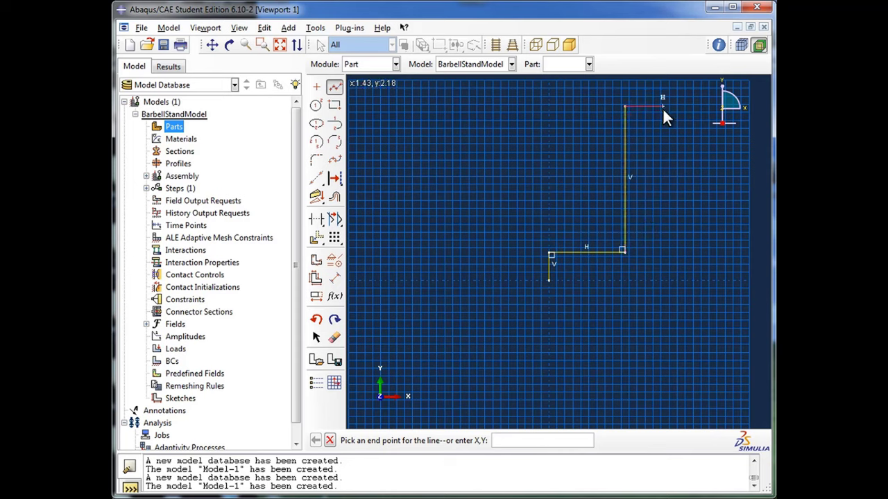
pyautogui.click(662, 107)
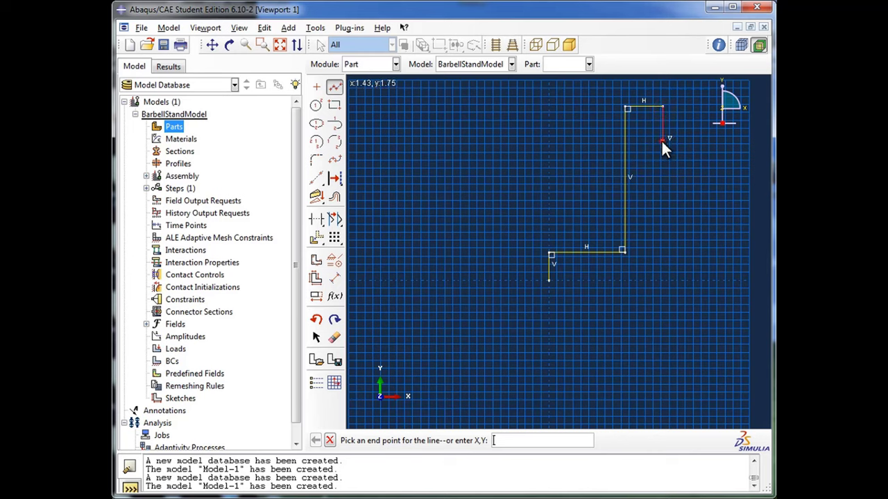
# Step: Continue the lines into the hook: down to y 1.75, right to x 1.78, up to y 1.95, a short way right, and down to y 1.5
pyautogui.click(663, 138)
pyautogui.click(689, 138)
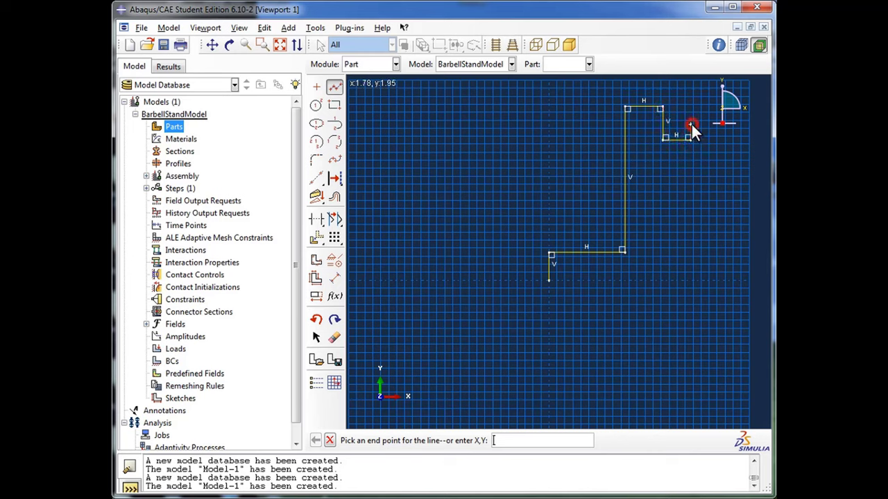
pyautogui.click(692, 126)
pyautogui.click(707, 125)
pyautogui.click(707, 160)
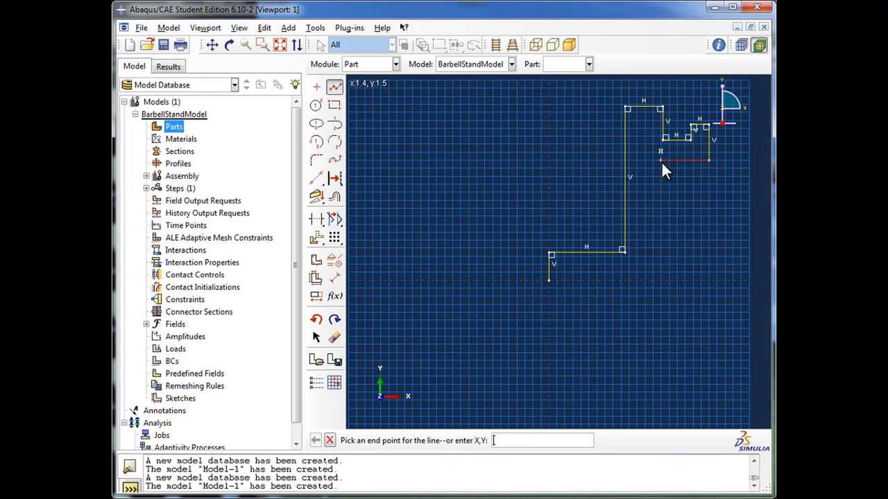
# Step: Close the profile with lines left to the upright, down to y 0.35, right to x 1.9, down to y 0, and back to the origin
pyautogui.click(662, 161)
pyautogui.click(662, 251)
pyautogui.click(700, 251)
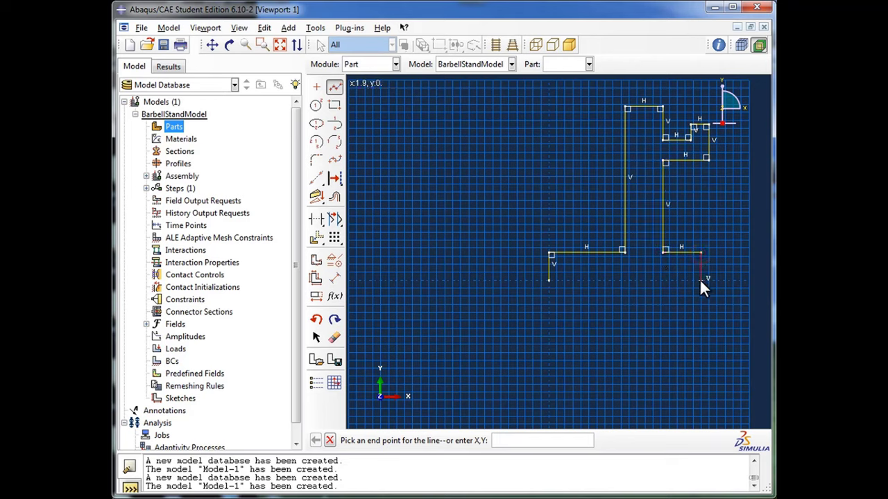
pyautogui.click(700, 280)
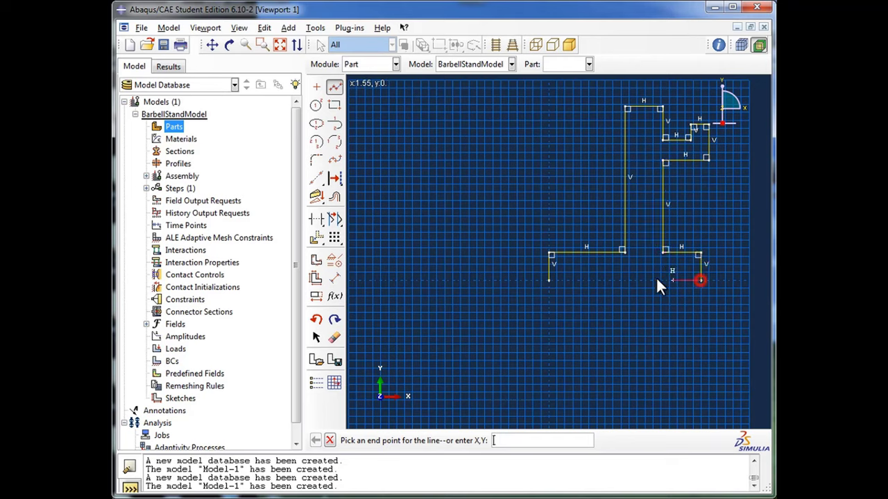
pyautogui.click(548, 281)
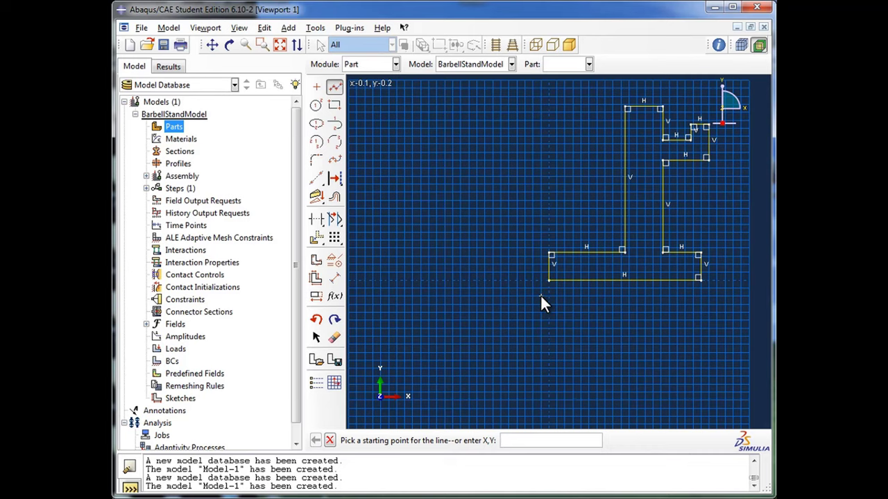
# Step: Apply an equal length constraint to the two short vertical end lines of the base
pyautogui.scroll(-1, 538, 295)
pyautogui.scroll(-1, 540, 294)
pyautogui.scroll(2, 675, 179)
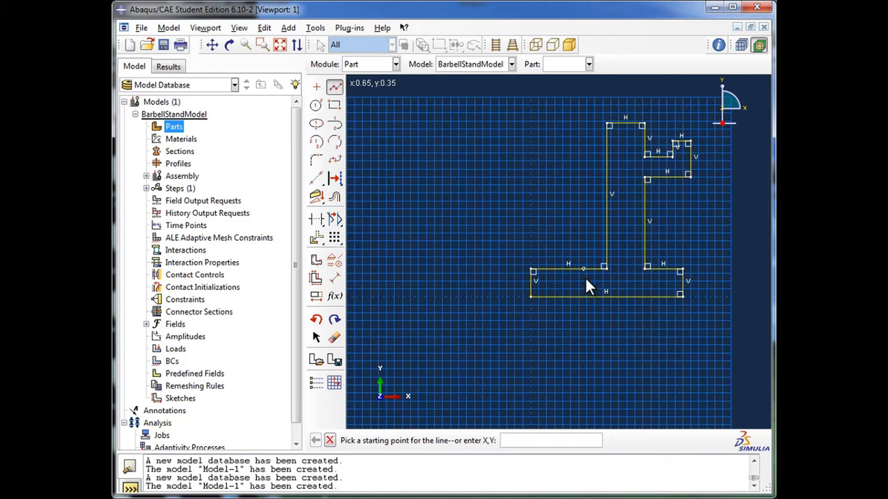
pyautogui.scroll(1, 668, 128)
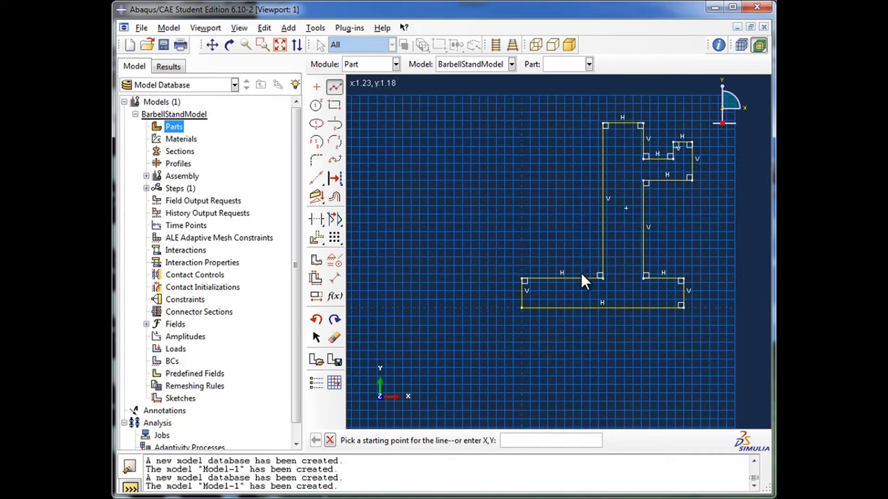
pyautogui.click(641, 125)
pyautogui.click(337, 261)
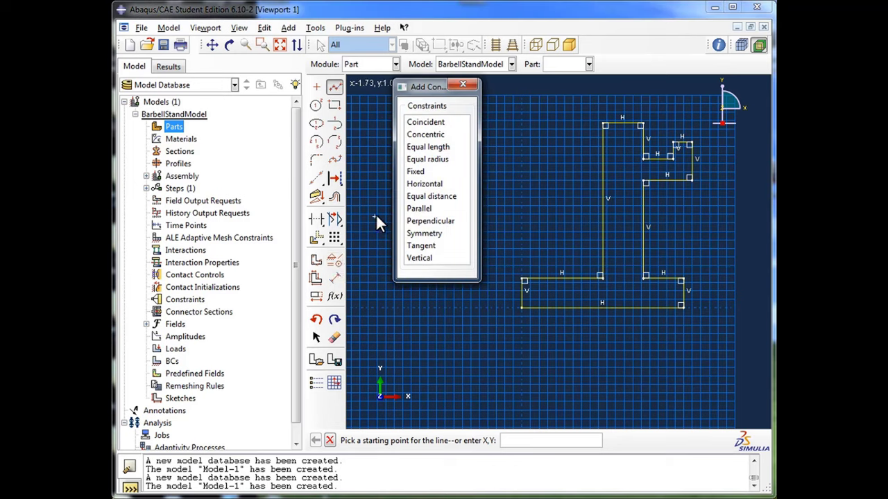
pyautogui.click(439, 149)
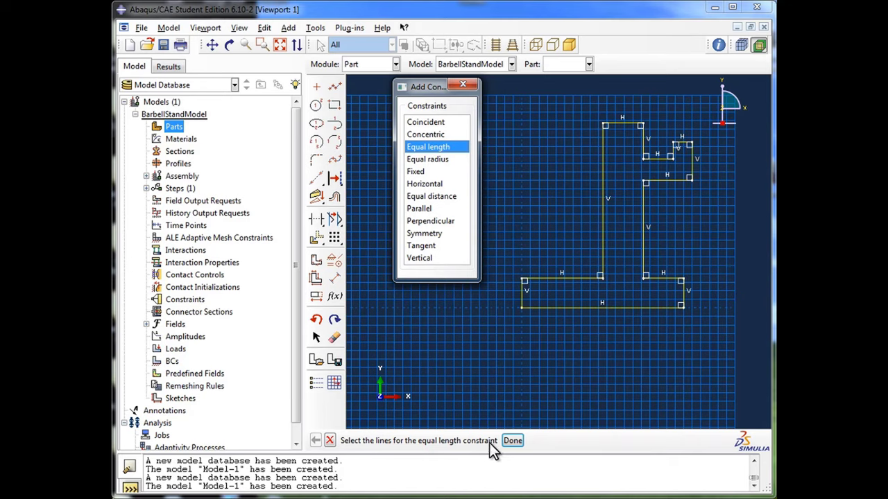
pyautogui.click(523, 296)
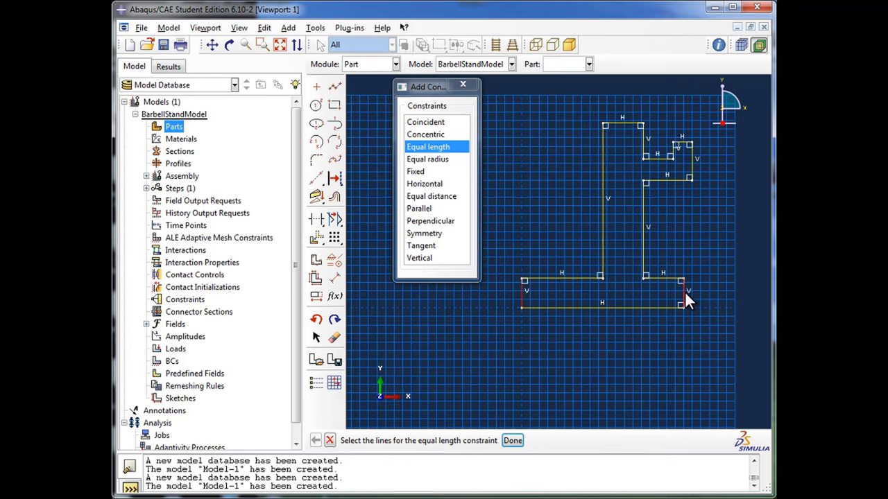
pyautogui.click(513, 441)
pyautogui.click(462, 86)
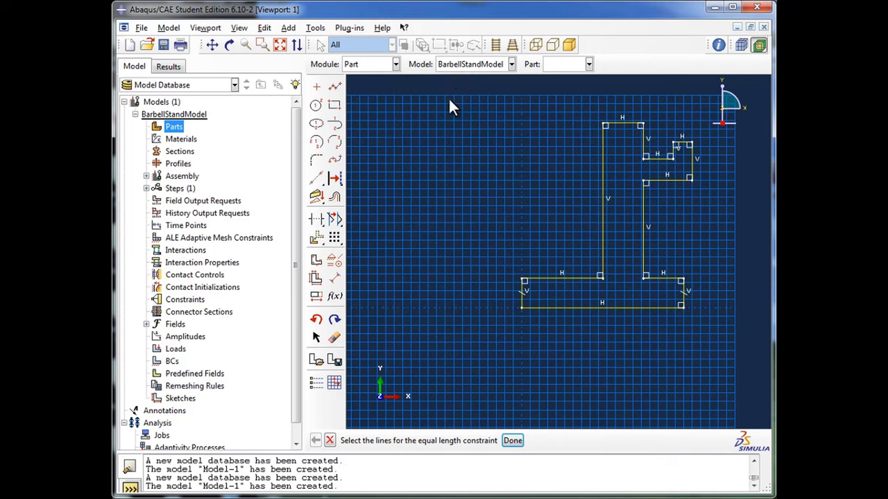
# Step: Try to set the overall height between the base's bottom line and the upright's top line to 1.5
pyautogui.click(336, 279)
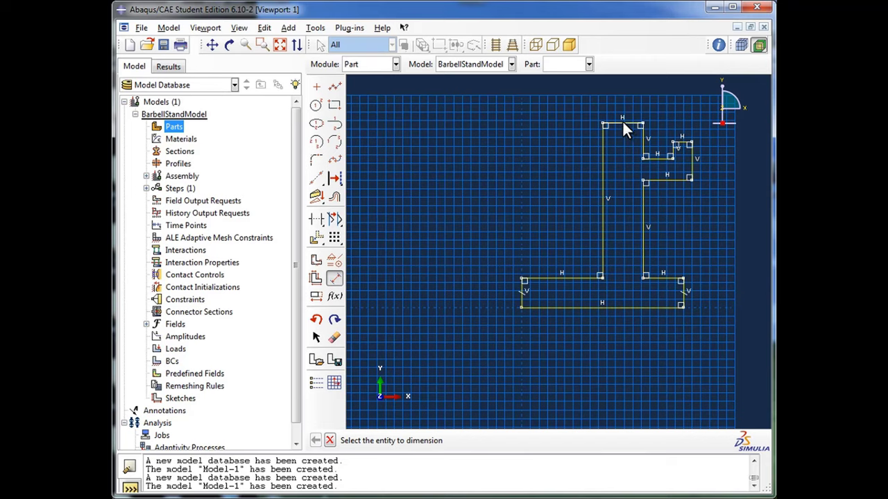
pyautogui.click(566, 306)
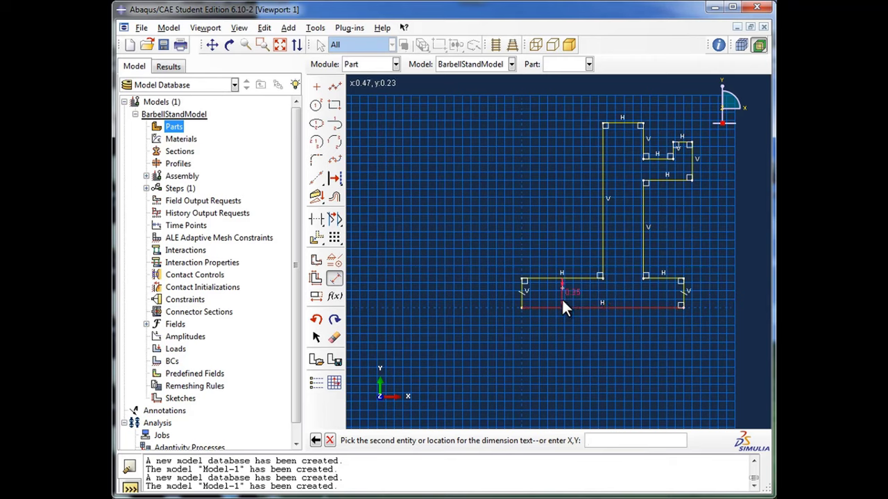
pyautogui.click(623, 127)
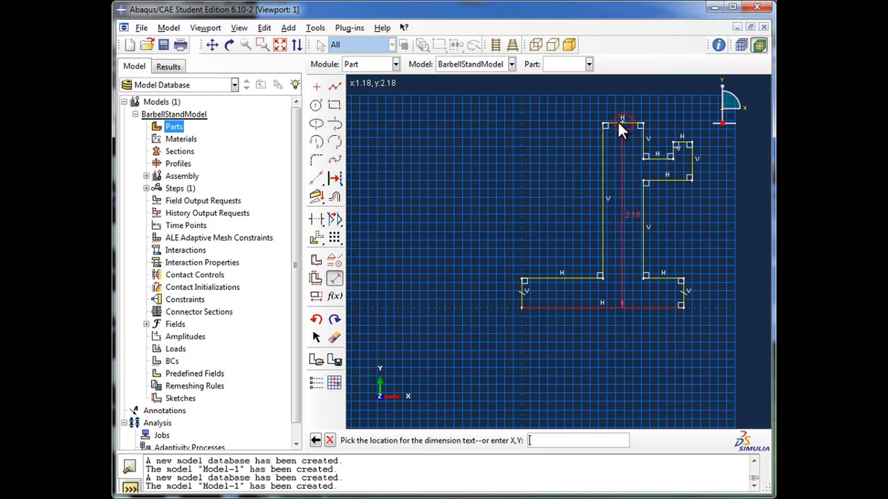
pyautogui.click(459, 129)
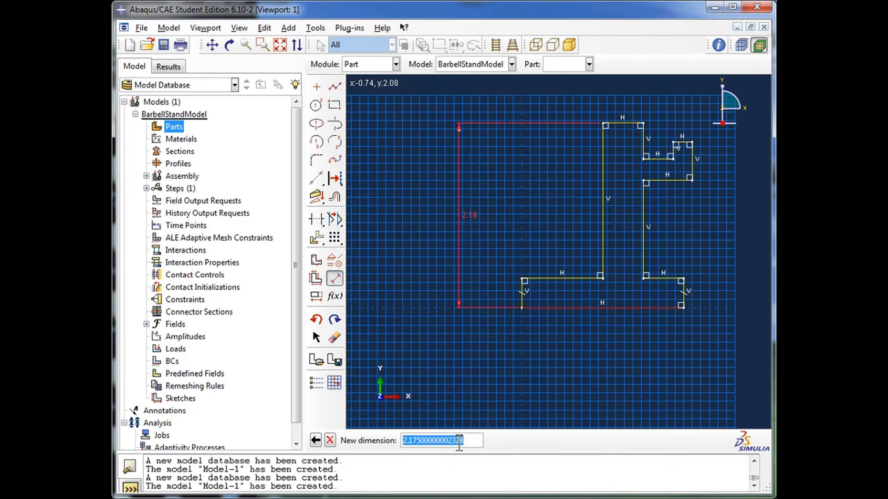
pyautogui.write('l11.5')
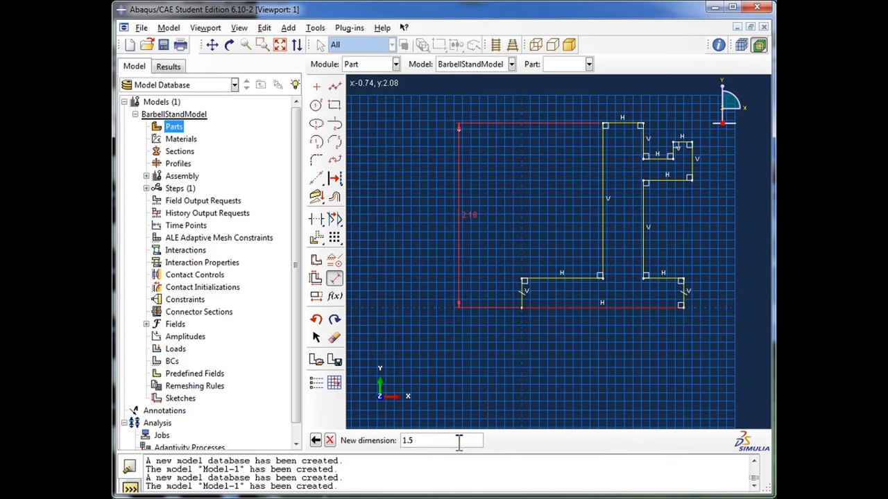
pyautogui.press('Return')
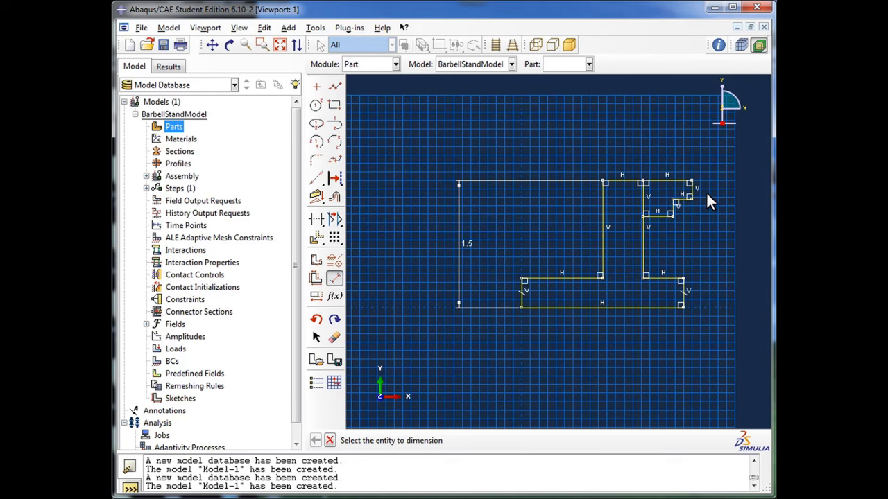
# Step: Undo the overall height dimension after examining its effect on the hook
pyautogui.scroll(3, 707, 191)
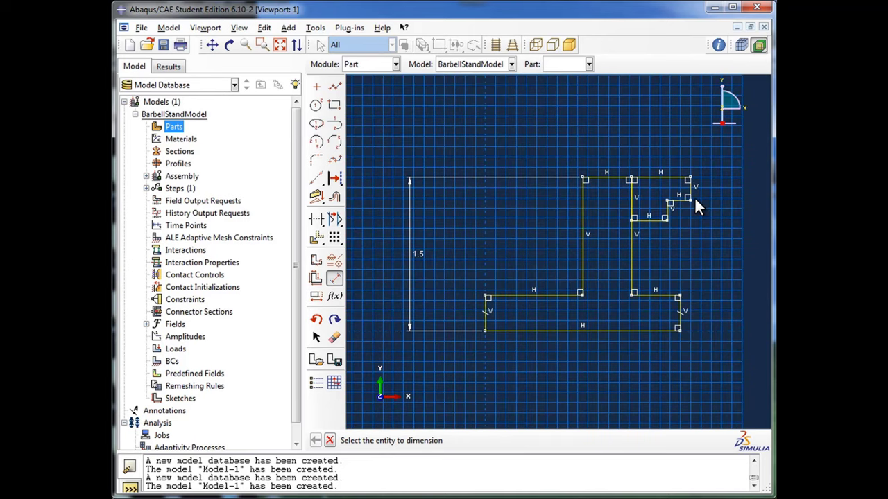
pyautogui.scroll(2, 696, 200)
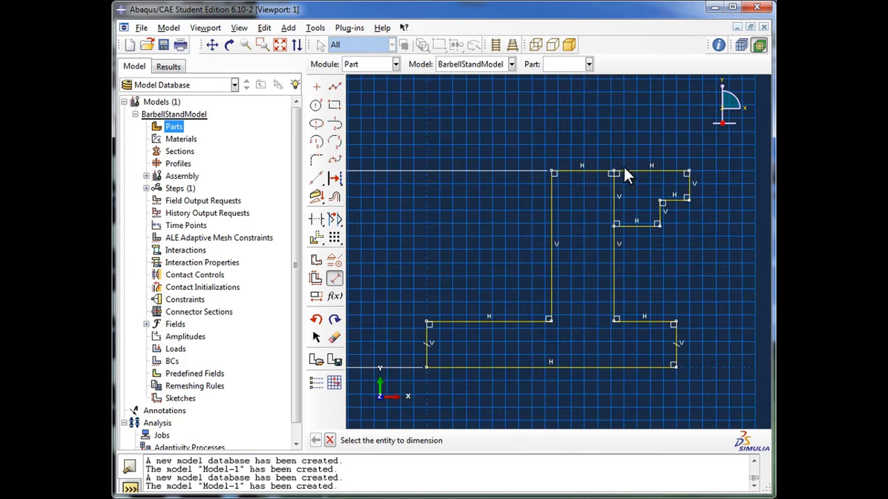
pyautogui.scroll(-1, 659, 249)
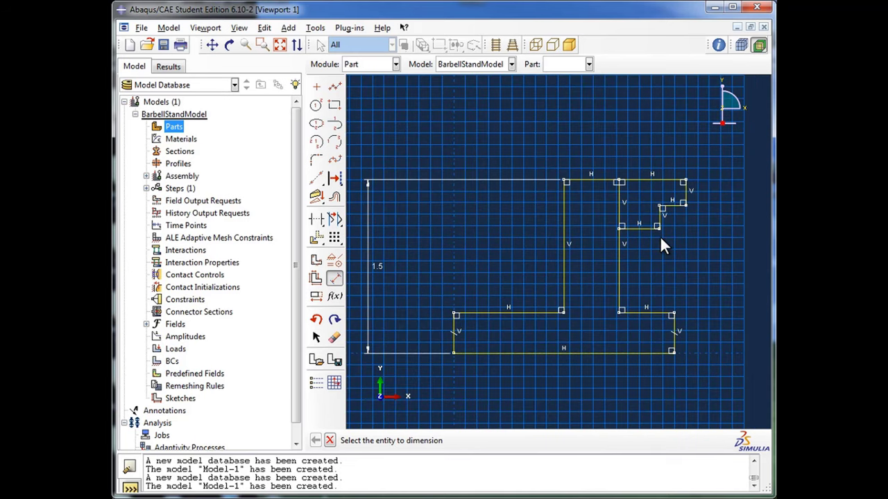
pyautogui.scroll(1, 661, 228)
pyautogui.scroll(-1, 664, 229)
pyautogui.scroll(1, 663, 228)
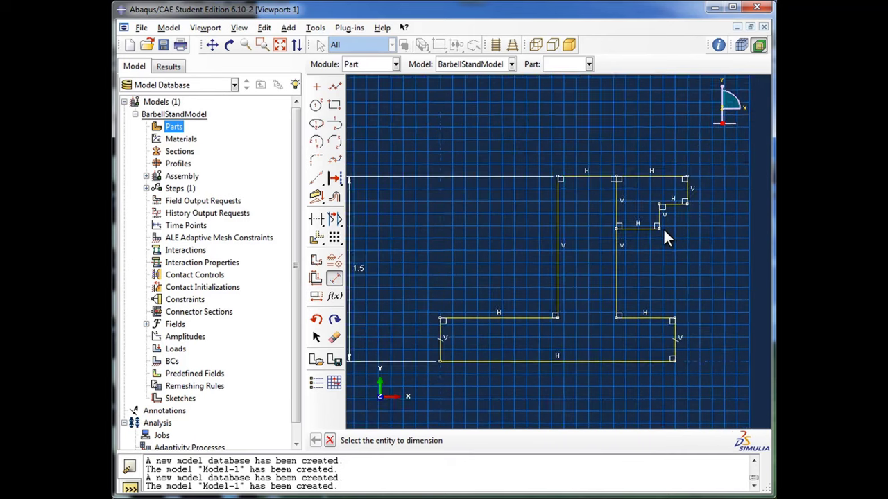
pyautogui.scroll(-1, 667, 223)
pyautogui.scroll(-1, 665, 224)
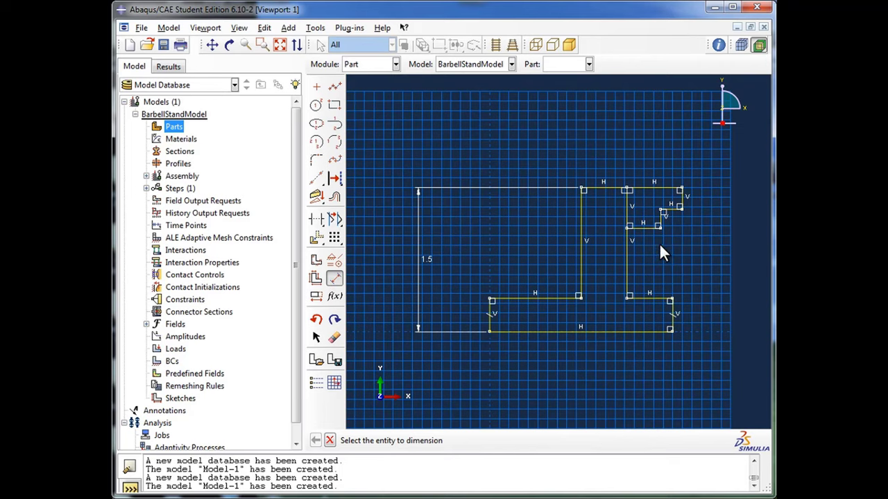
pyautogui.click(267, 32)
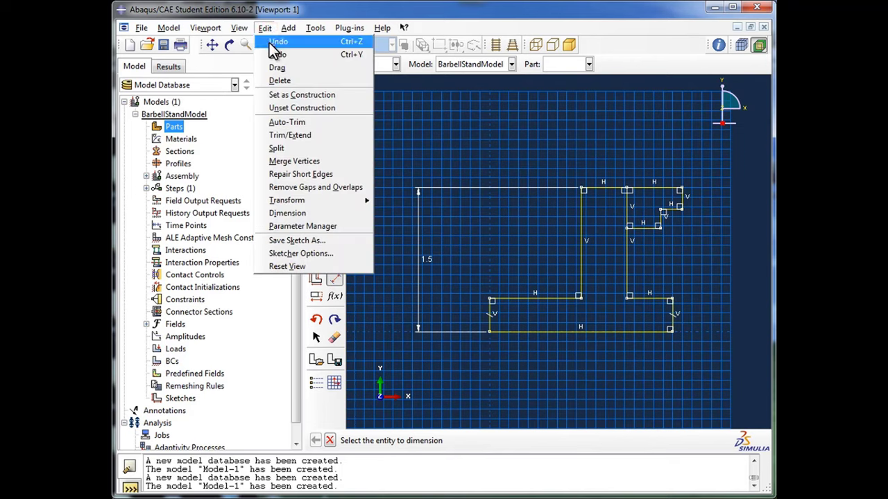
pyautogui.click(332, 44)
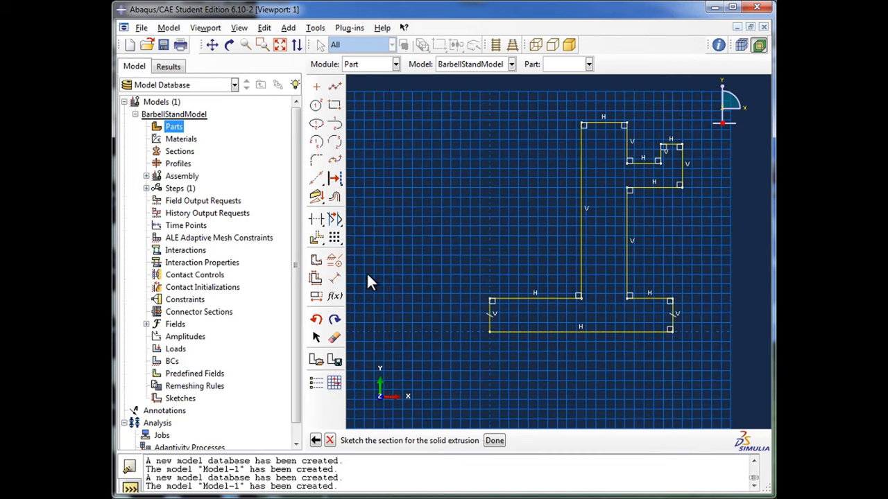
# Step: Dimension the vertical distance between the hook arm's upper and lower horizontal lines and set it to 0.1
pyautogui.click(337, 280)
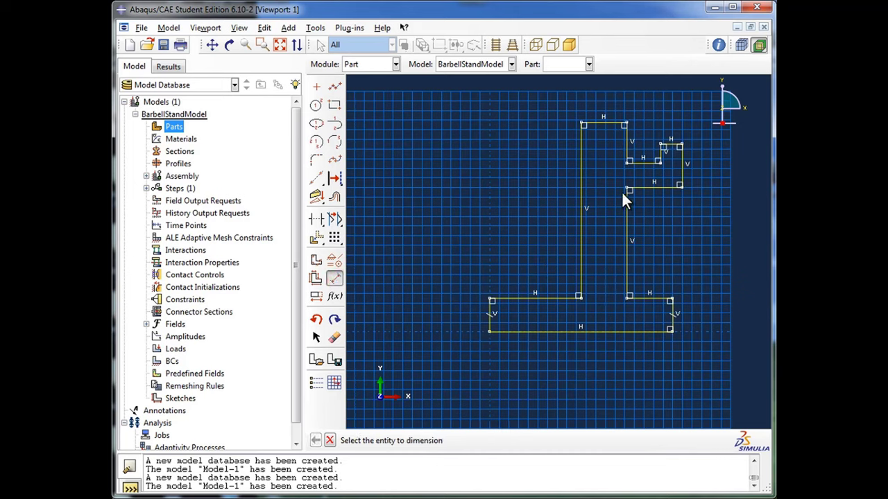
pyautogui.click(645, 163)
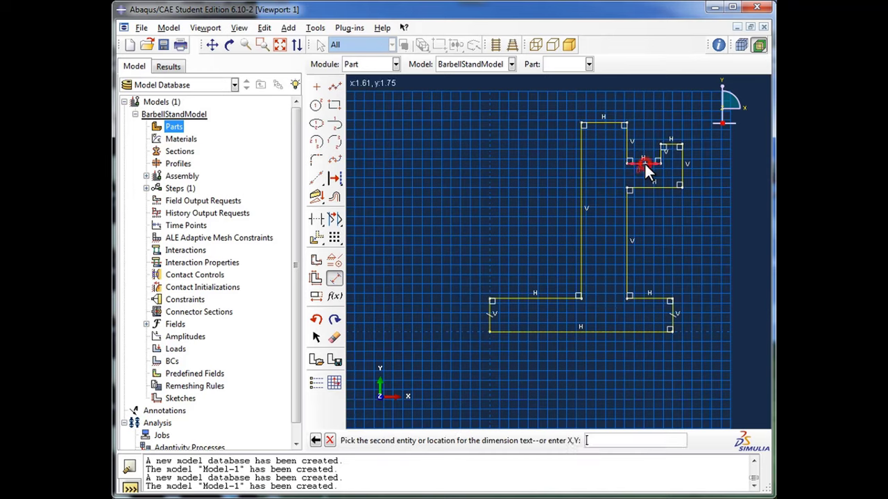
pyautogui.click(649, 184)
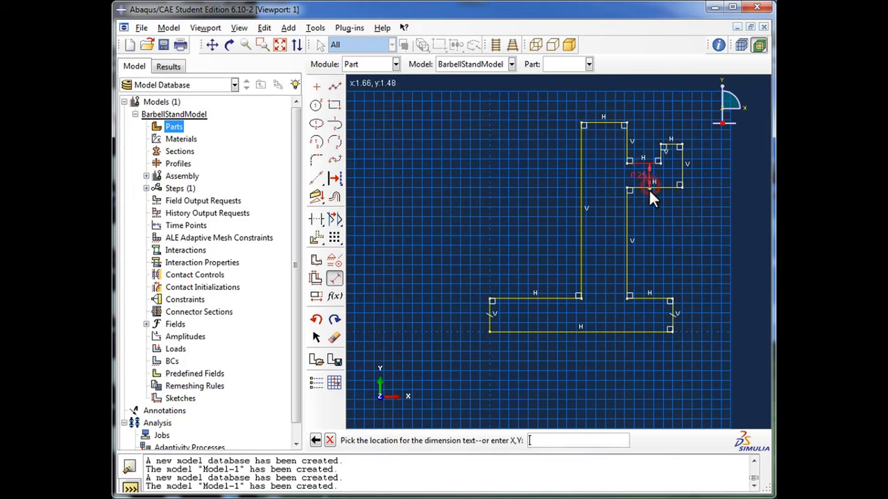
pyautogui.click(718, 197)
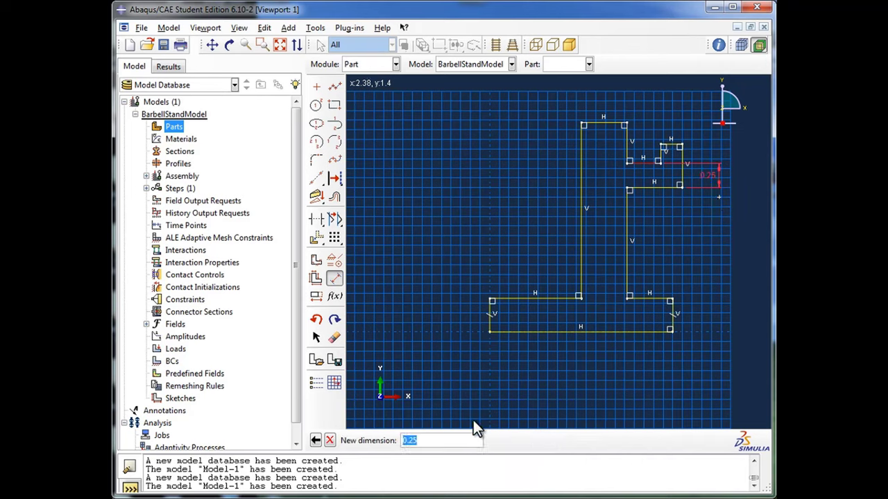
pyautogui.write('0.1')
pyautogui.press('Return')
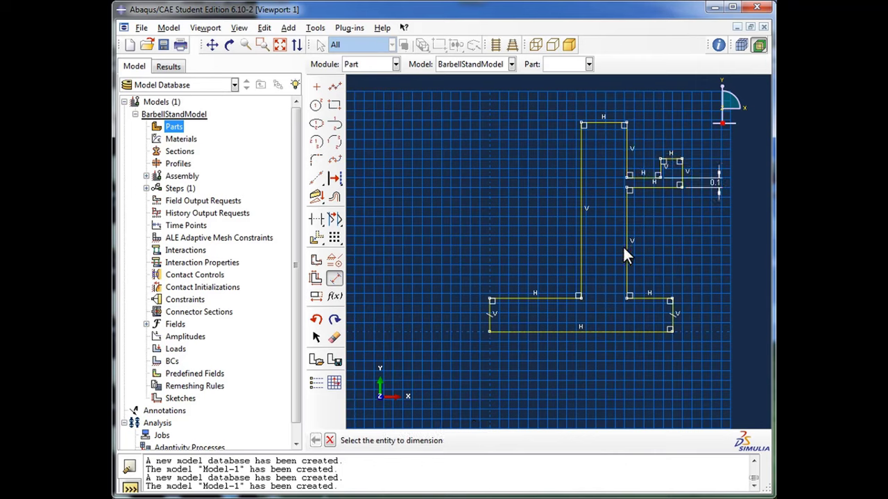
# Step: Dimension the short top line of the hook's tip and set its width to 0.1
pyautogui.click(670, 158)
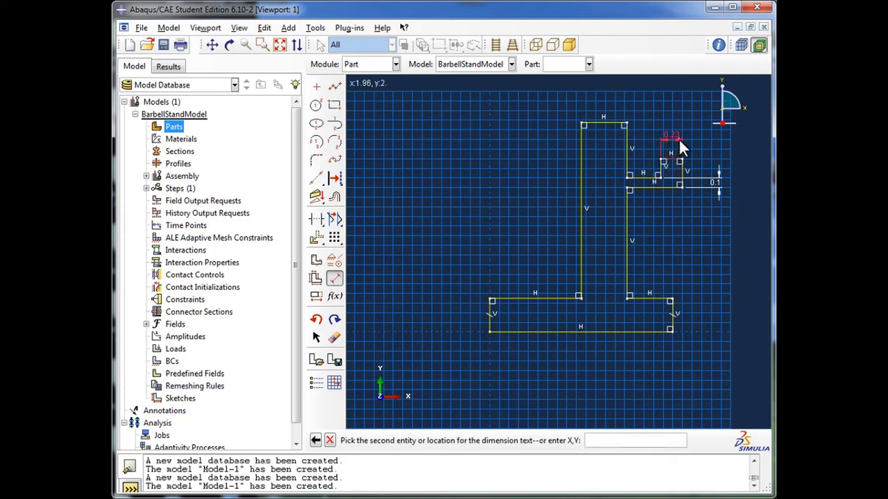
pyautogui.click(680, 141)
pyautogui.write('0')
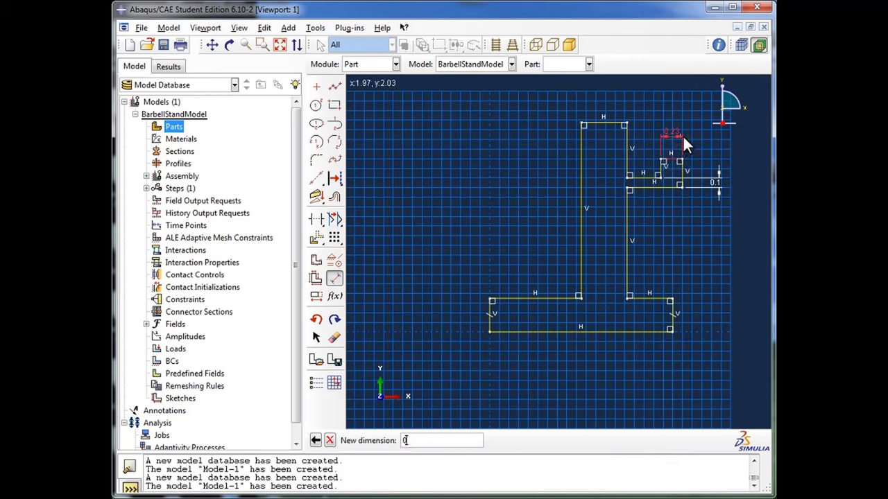
pyautogui.write('.1')
pyautogui.press('Return')
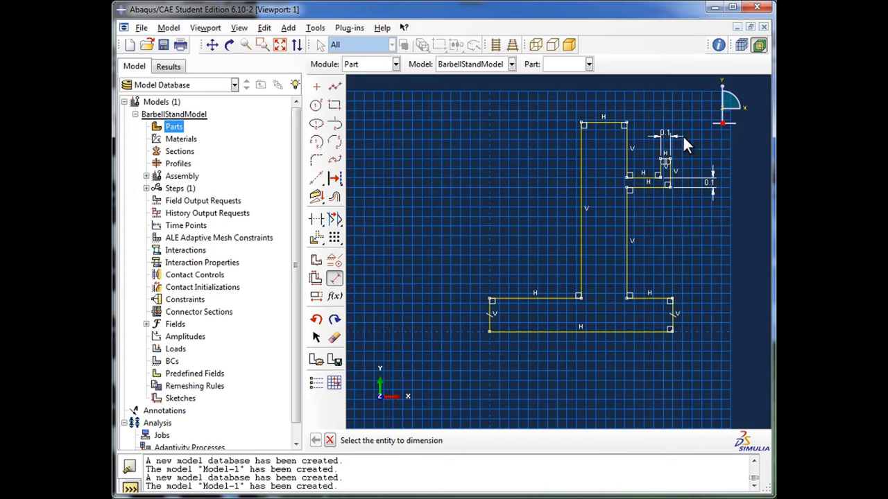
# Step: Dimension the hook's lower horizontal line and set its length to 0.2
pyautogui.click(655, 186)
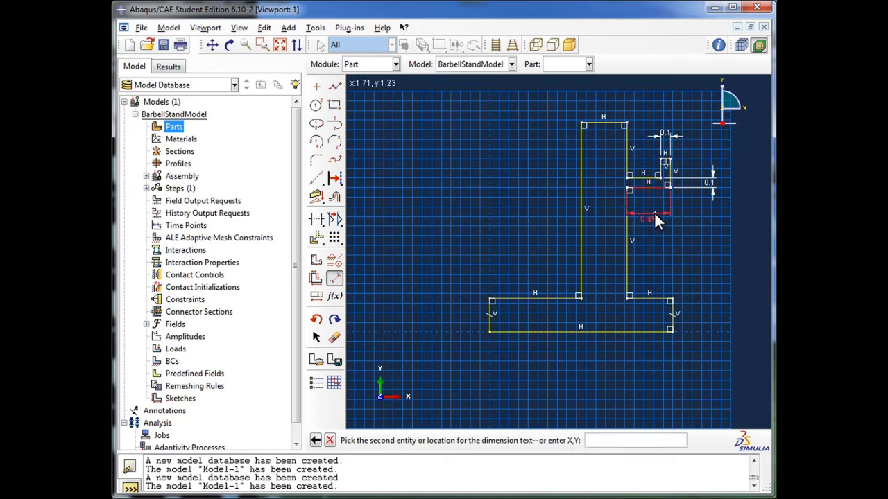
pyautogui.click(655, 212)
pyautogui.write('0.2')
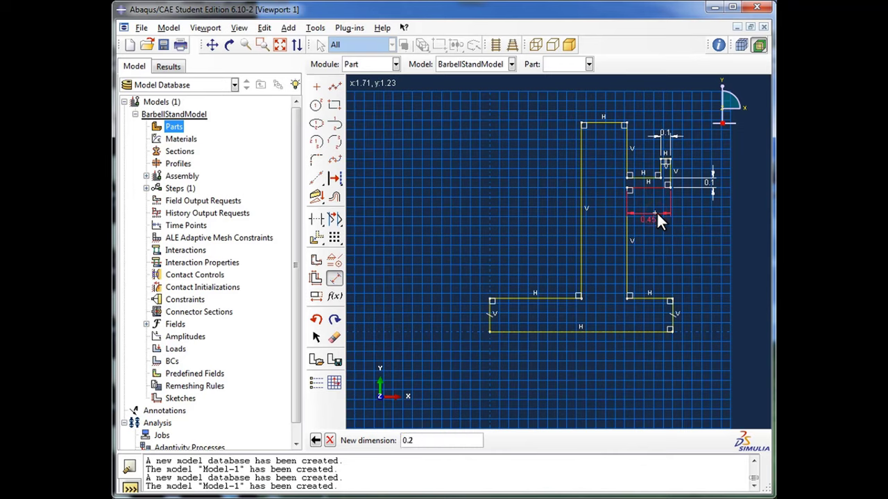
pyautogui.press('Return')
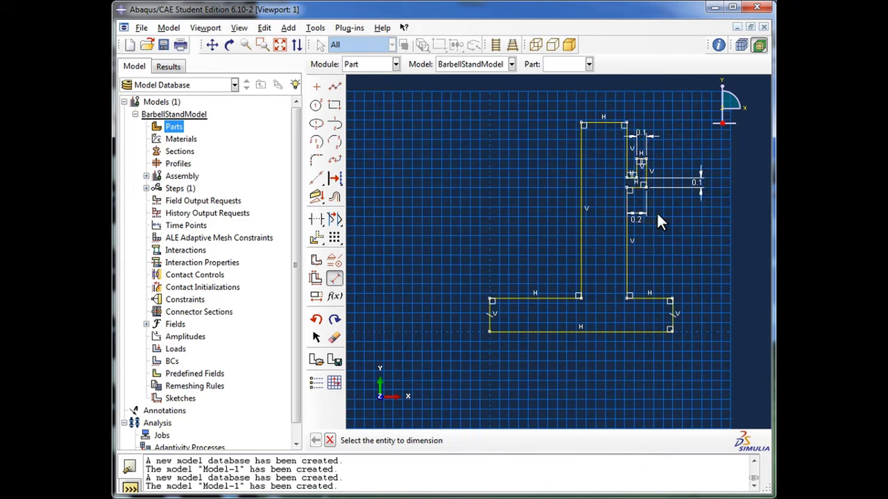
# Step: Dimension the vertical edge at the base's right end and set the base thickness to 0.1
pyautogui.click(672, 304)
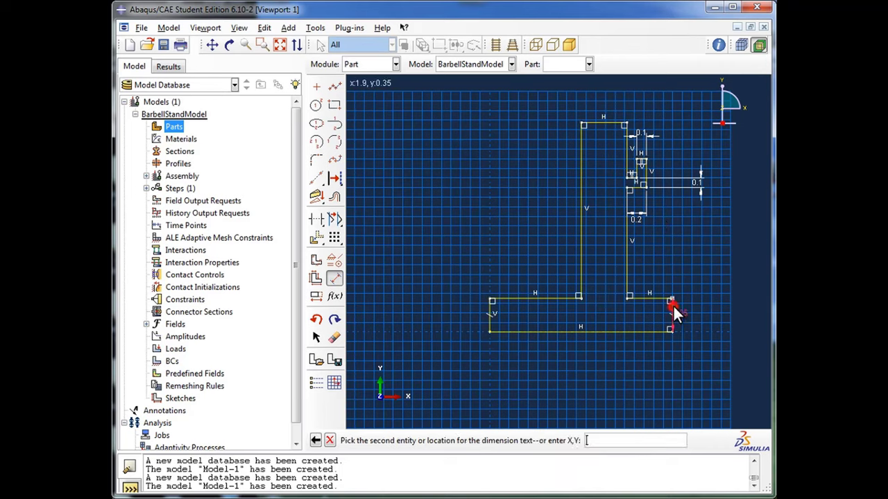
pyautogui.click(697, 306)
pyautogui.write('0.1')
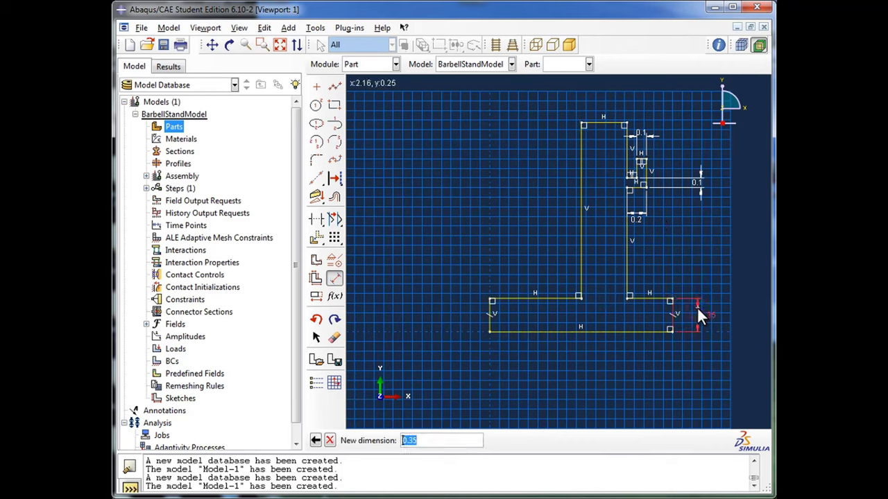
pyautogui.press('Return')
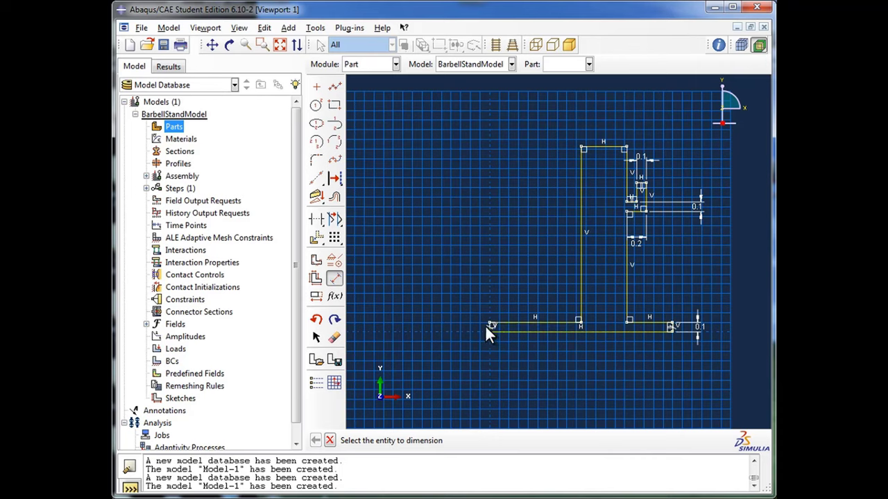
# Step: Dimension the vertical distance from the base's bottom line to the hook's lower horizontal line and set it to 1.1
pyautogui.click(658, 331)
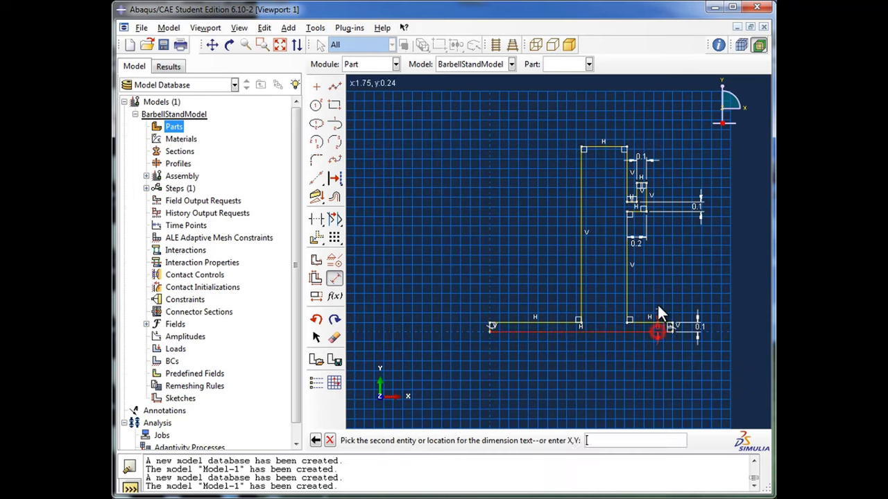
pyautogui.click(639, 215)
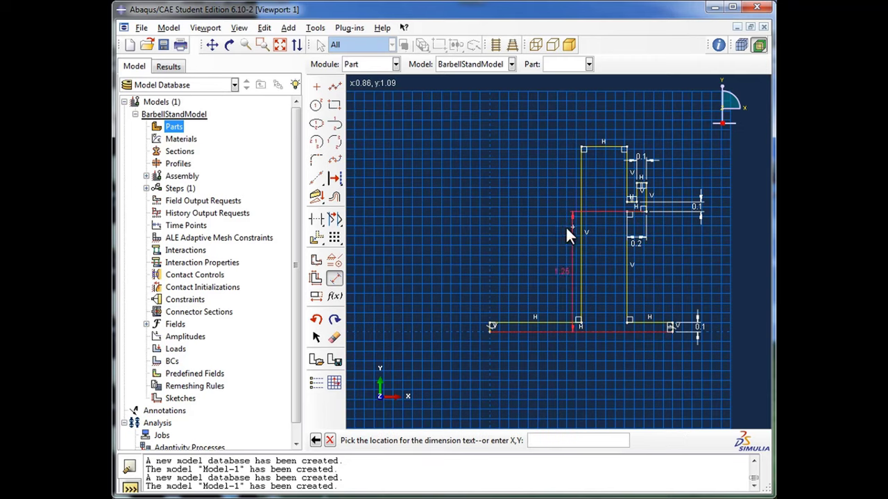
pyautogui.click(450, 235)
pyautogui.write('1.1')
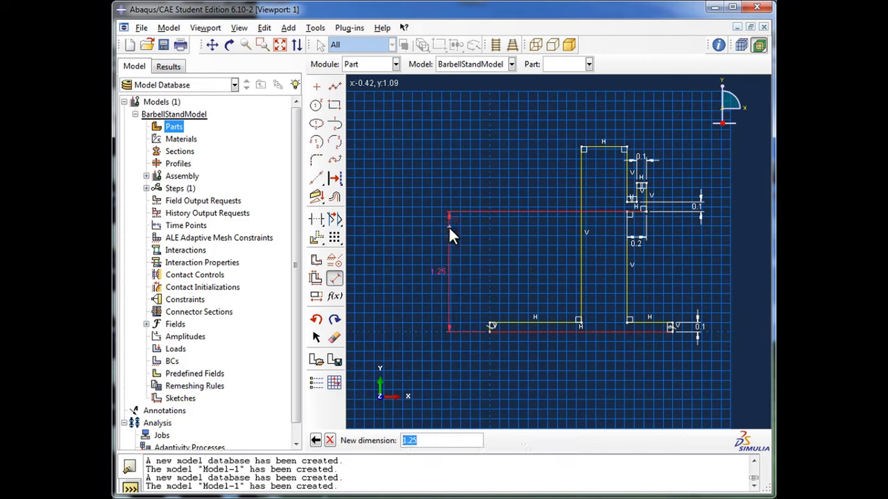
pyautogui.press('Return')
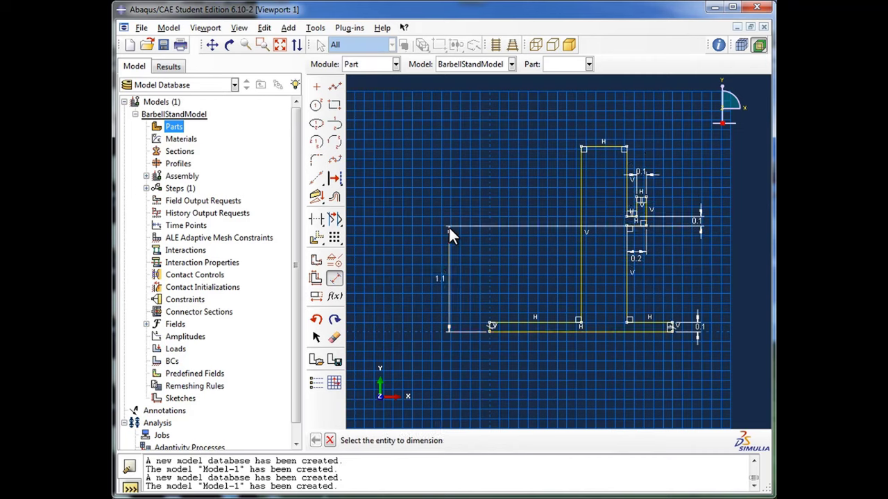
# Step: Dimension the overall height from the base's bottom line to the post's top line and set it to 1.5
pyautogui.click(505, 331)
pyautogui.click(607, 148)
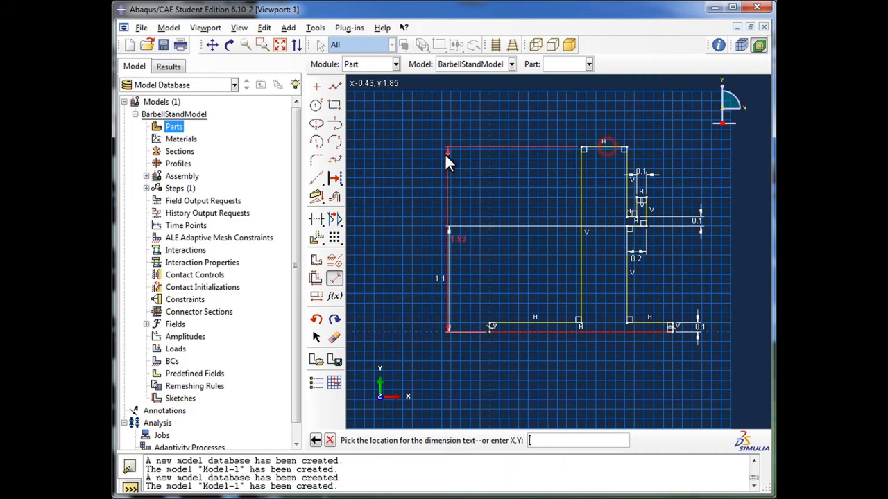
pyautogui.click(405, 163)
pyautogui.write('1.5')
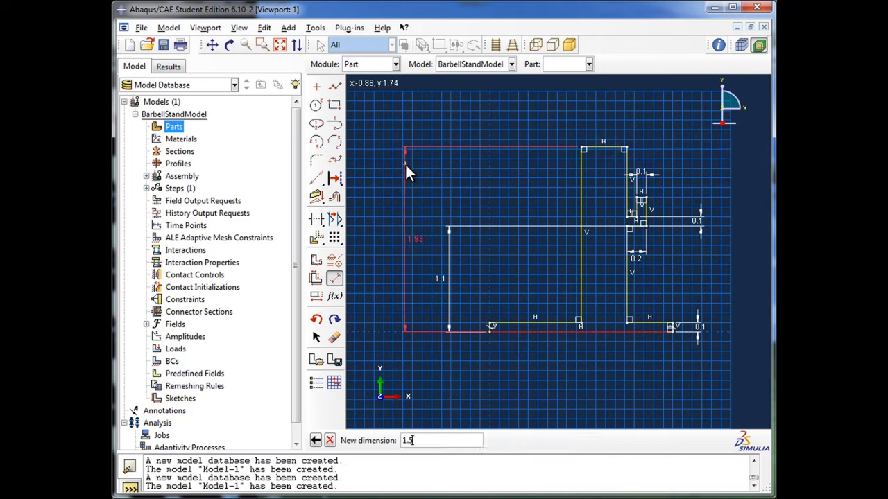
pyautogui.press('Return')
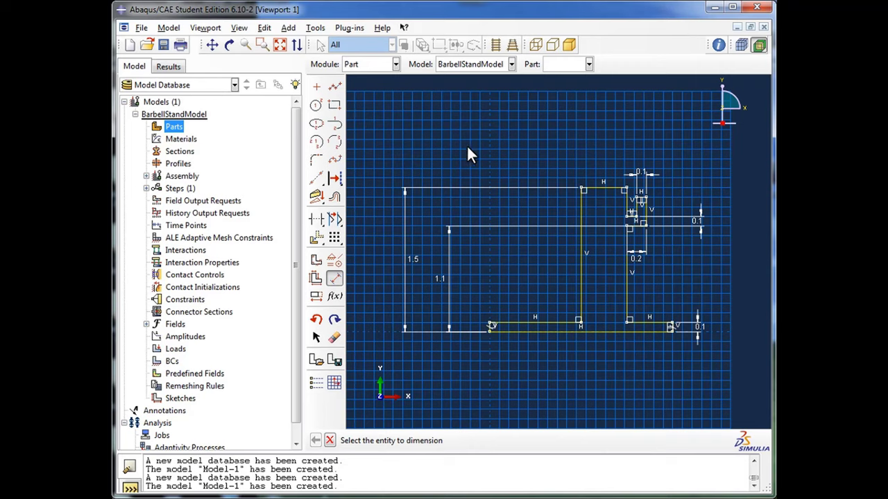
# Step: Dimension the post's top horizontal line and set its width to 0.1
pyautogui.click(595, 186)
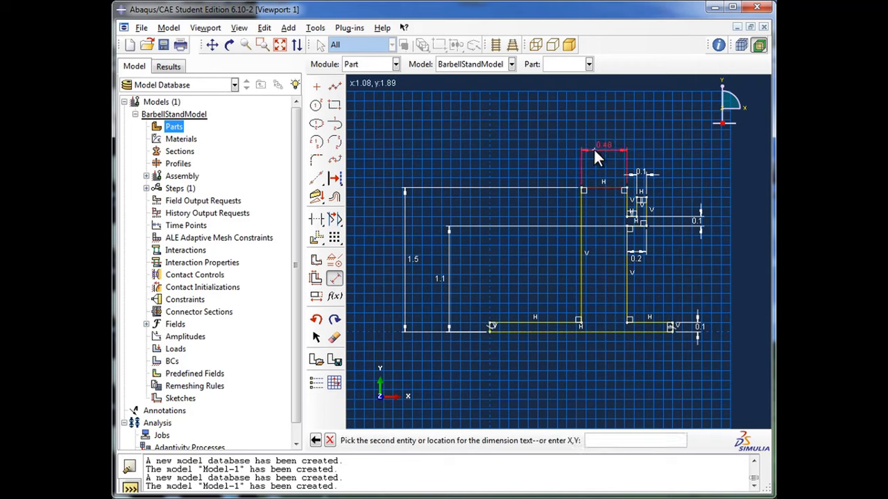
pyautogui.click(594, 149)
pyautogui.write('0.1')
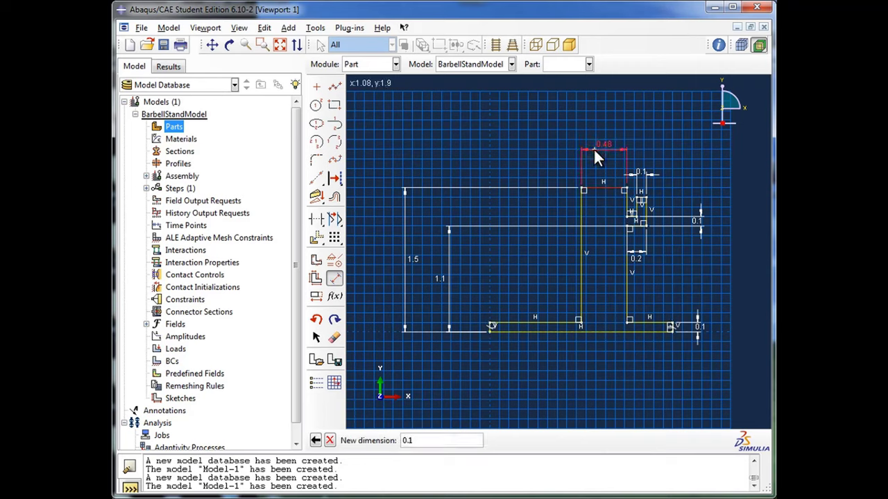
pyautogui.press('Return')
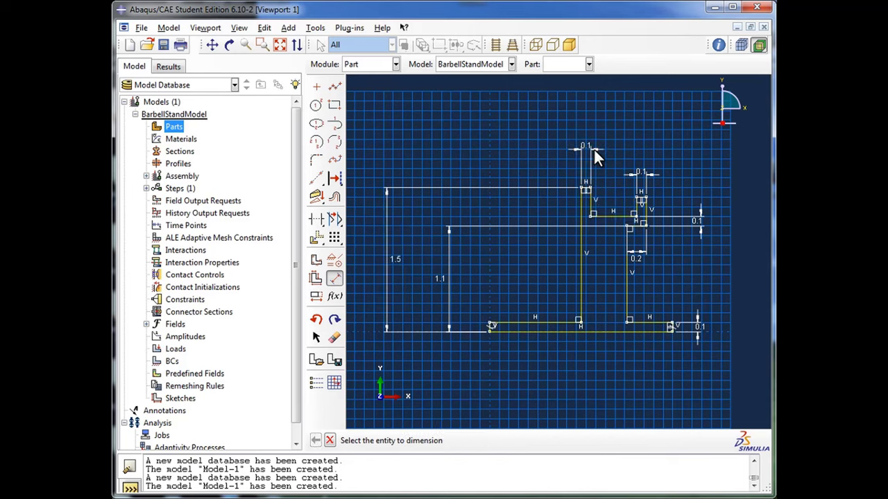
# Step: Dimension the distance between the post's two vertical lines below the hook and set it to 0.1
pyautogui.click(627, 280)
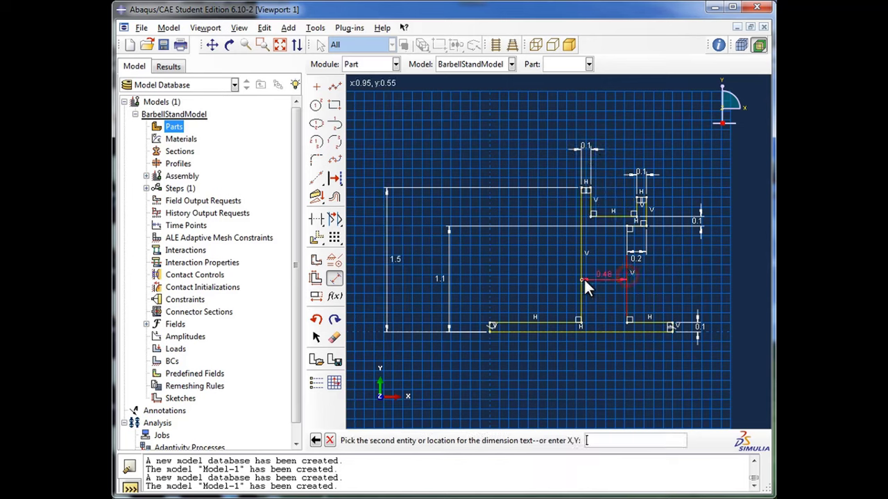
pyautogui.click(583, 278)
pyautogui.click(590, 374)
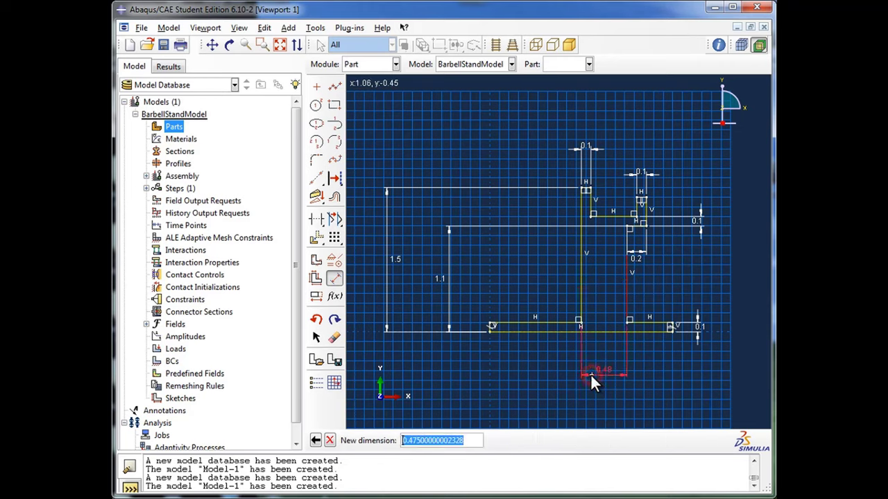
pyautogui.write('0.1')
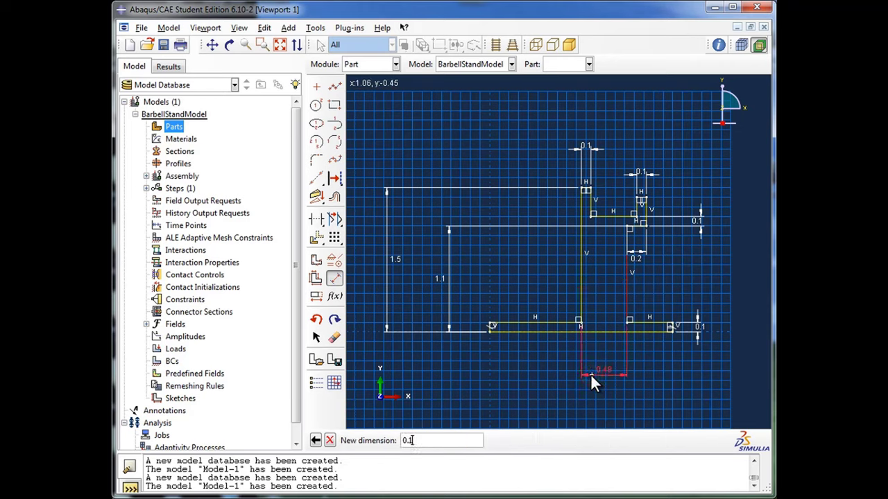
pyautogui.press('Return')
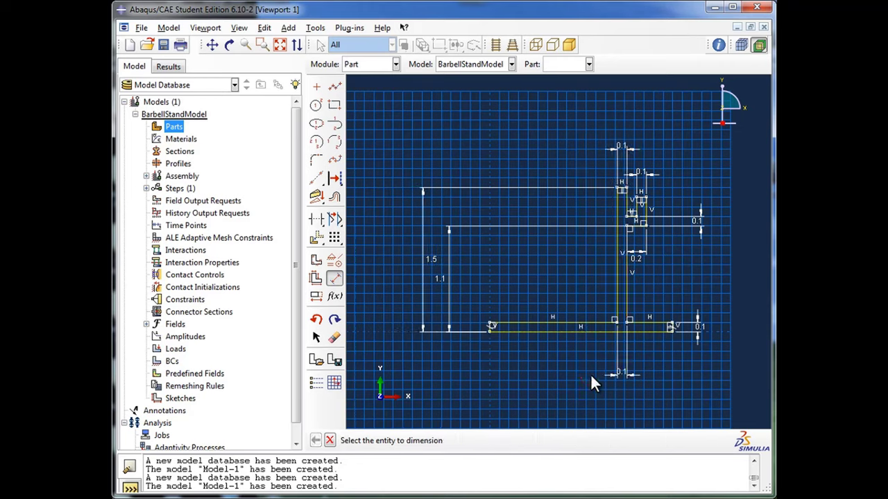
# Step: Dimension the distance from the post's left line to the base's left end and set it to 0.35
pyautogui.click(615, 301)
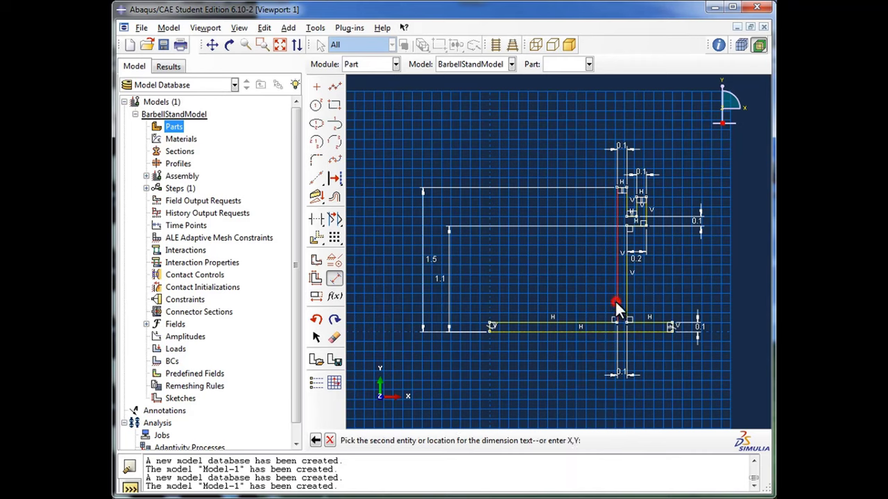
pyautogui.click(489, 327)
pyautogui.click(499, 360)
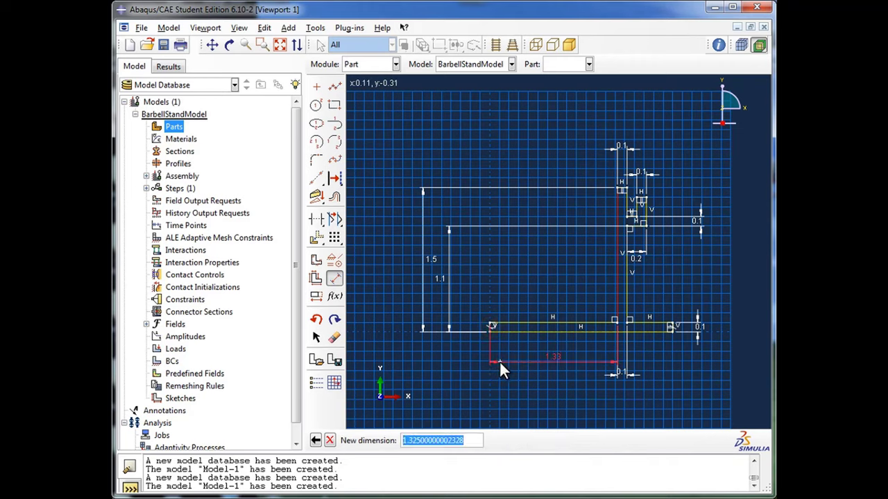
pyautogui.write('0.35')
pyautogui.press('Return')
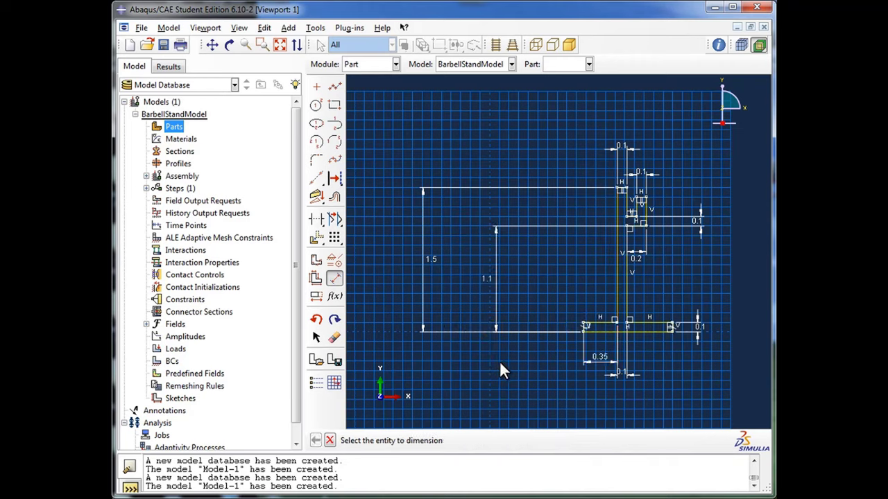
# Step: Dimension the distance from the post's right line to the base's right end and set it to 0.45
pyautogui.click(627, 308)
pyautogui.click(672, 325)
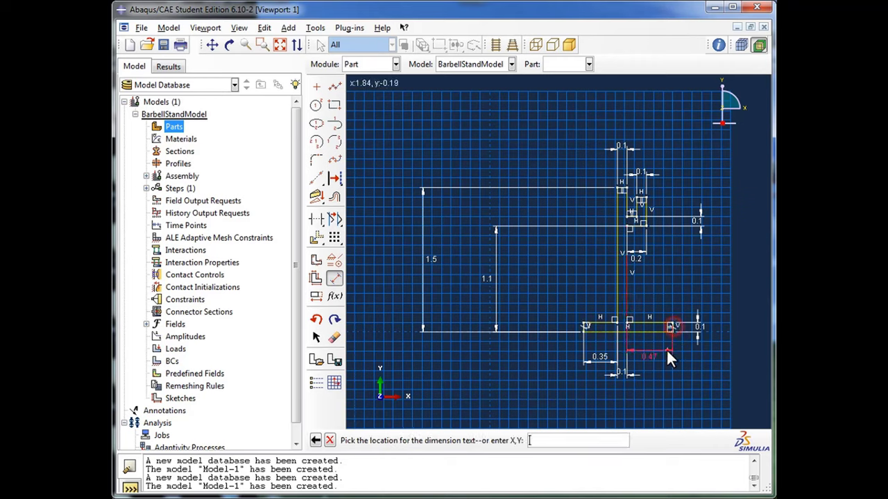
pyautogui.click(667, 353)
pyautogui.write('0')
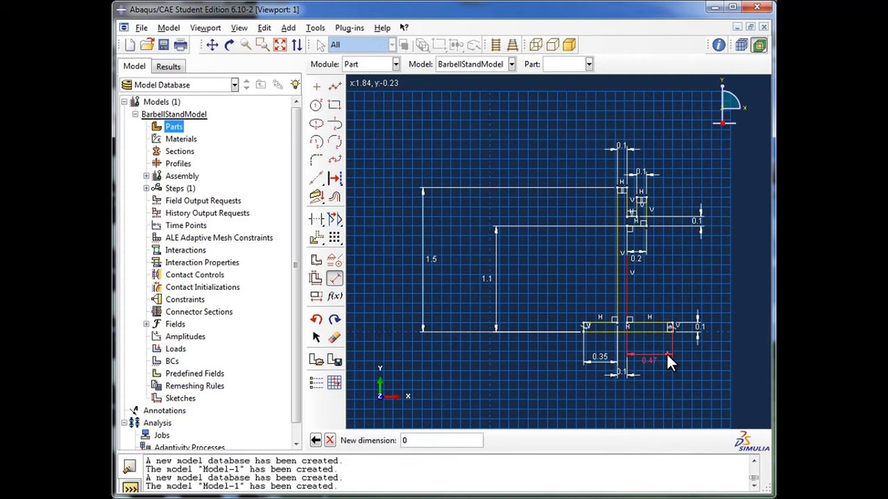
pyautogui.write('.45')
pyautogui.press('Return')
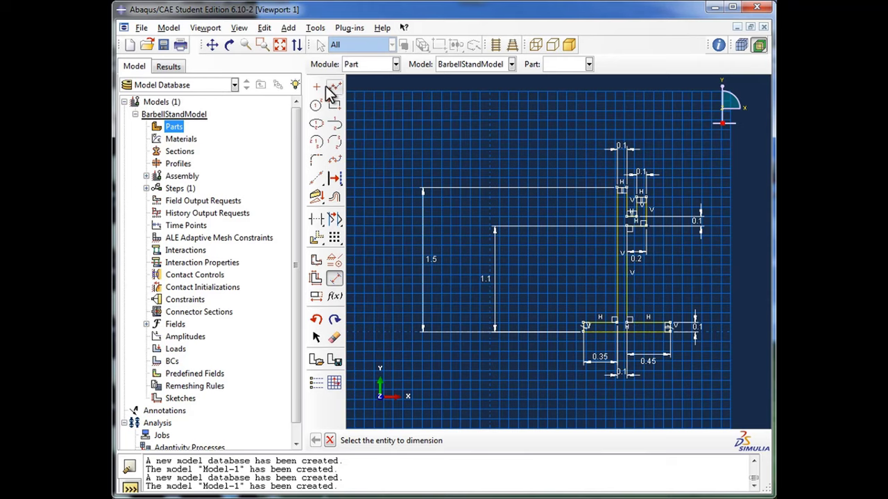
# Step: Finish the section sketch and extrude it as a solid with a blind depth of 0.1
pyautogui.click(281, 46)
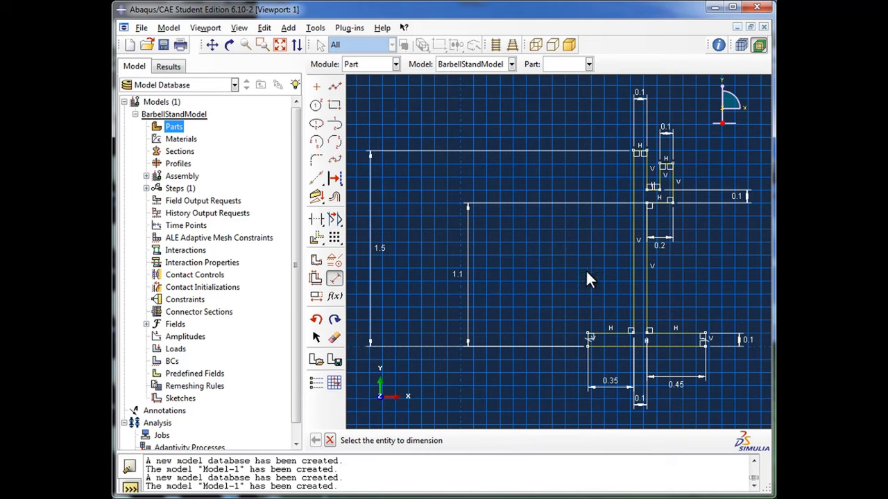
pyautogui.click(330, 441)
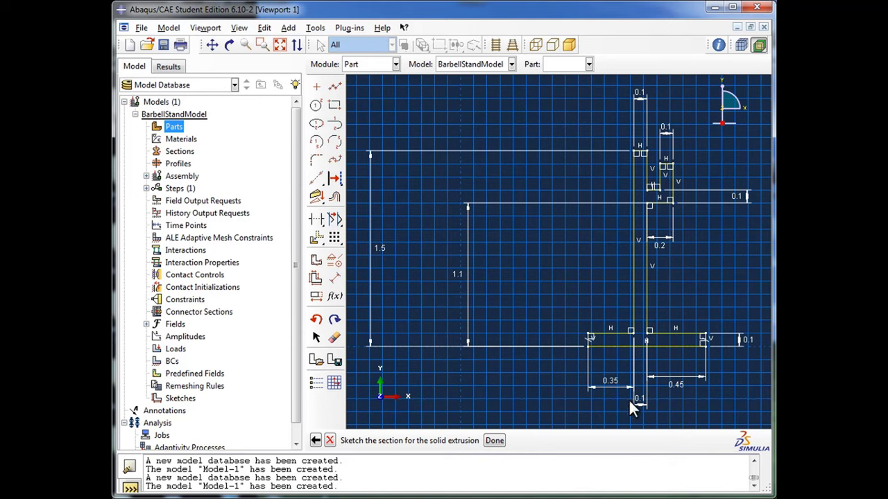
pyautogui.click(494, 441)
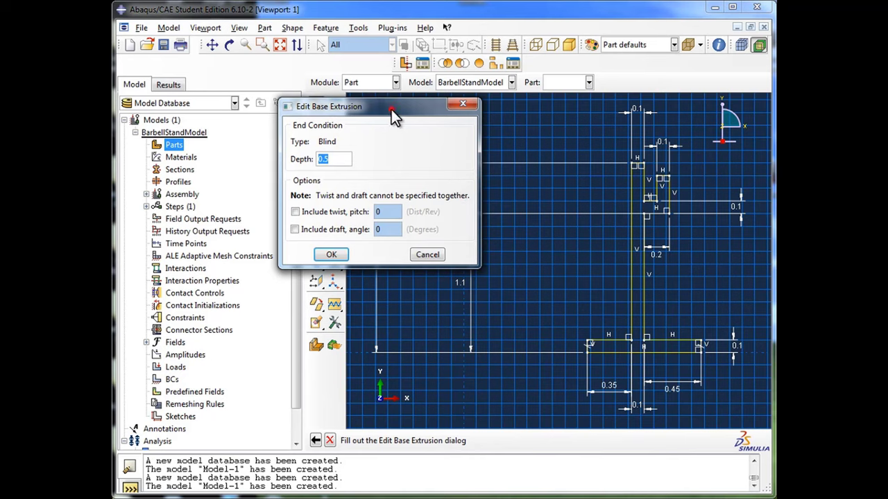
pyautogui.moveTo(391, 110); pyautogui.dragTo(355, 187)
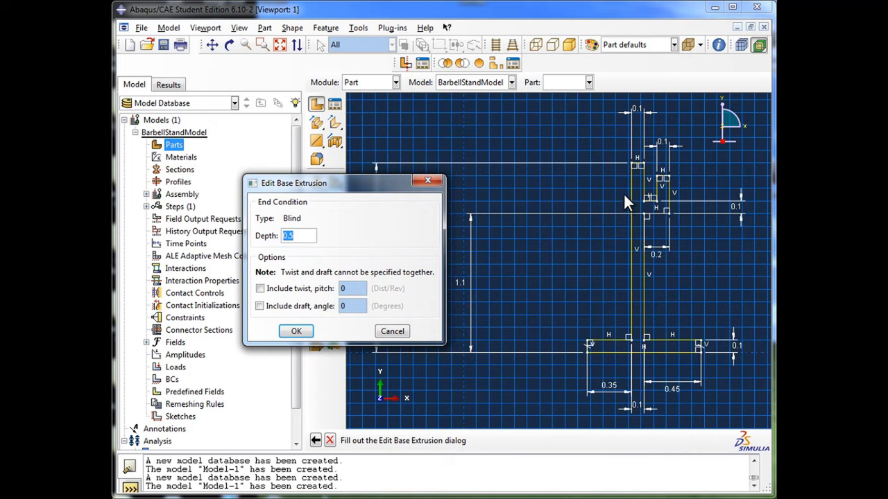
pyautogui.click(299, 238)
pyautogui.doubleClick(301, 238)
pyautogui.write('0.1')
pyautogui.click(300, 331)
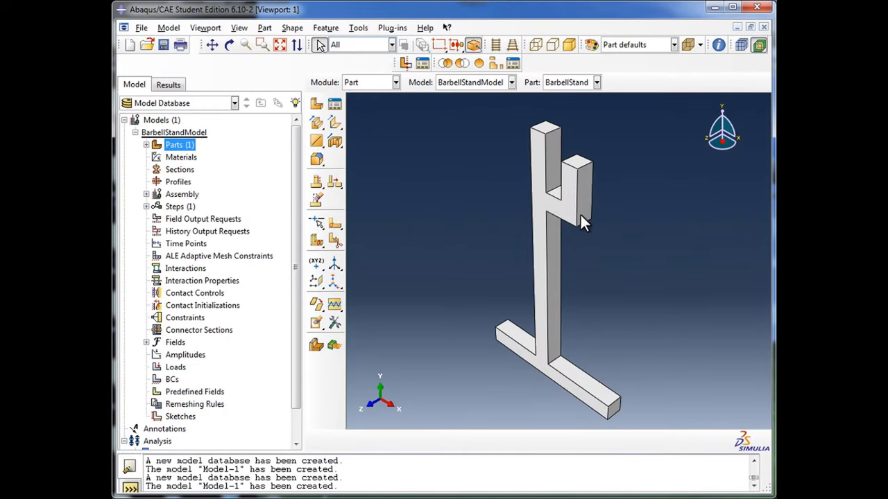
# Step: Rotate the extruded stand to examine its shape from several angles and look closely at the hook
pyautogui.click(230, 46)
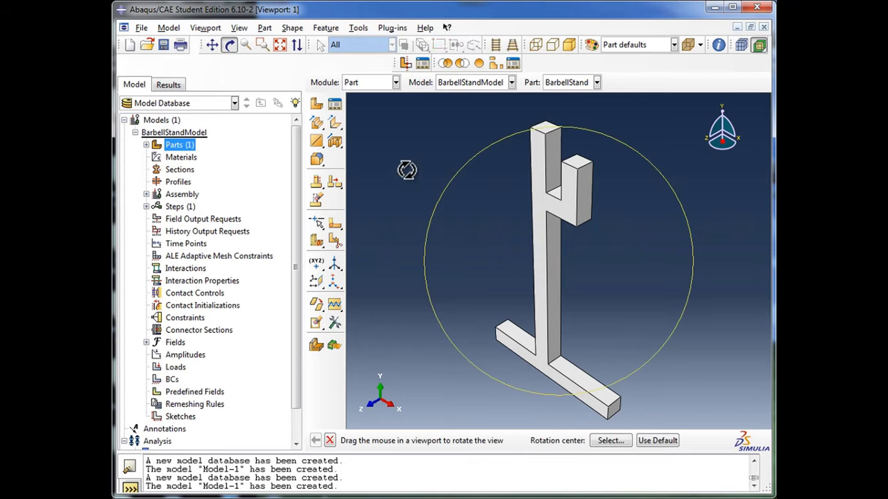
pyautogui.moveTo(501, 271); pyautogui.dragTo(534, 288)
pyautogui.moveTo(589, 333); pyautogui.dragTo(645, 317)
pyautogui.moveTo(590, 307); pyautogui.dragTo(537, 272)
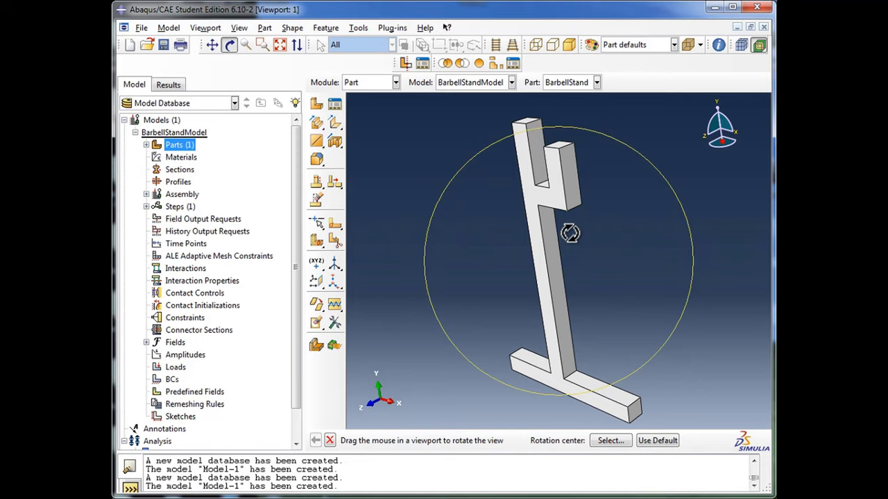
pyautogui.click(281, 45)
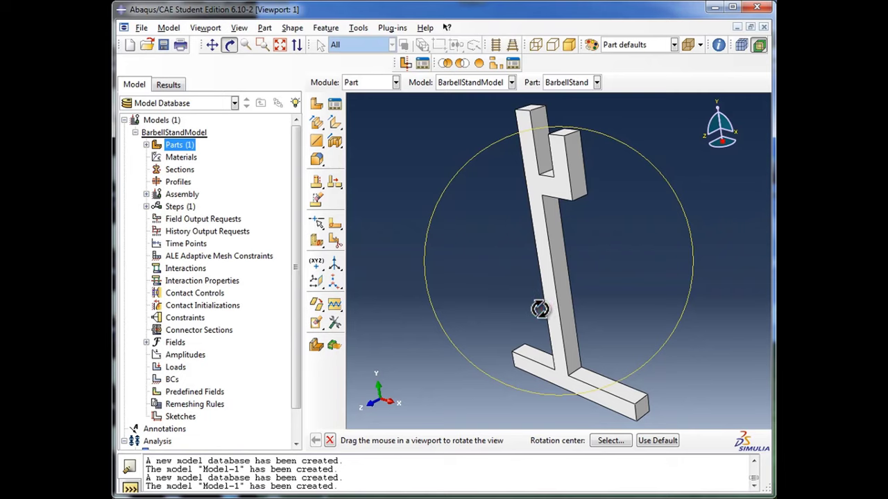
pyautogui.moveTo(536, 309); pyautogui.dragTo(587, 192)
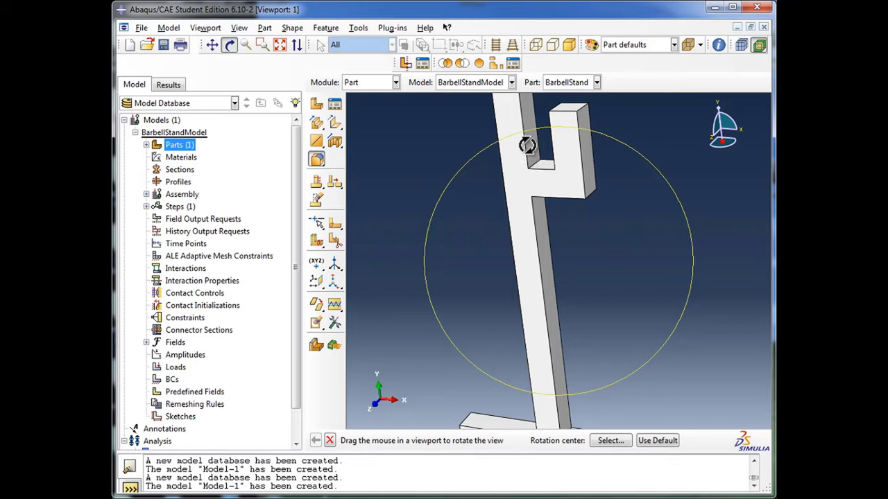
pyautogui.press('Escape')
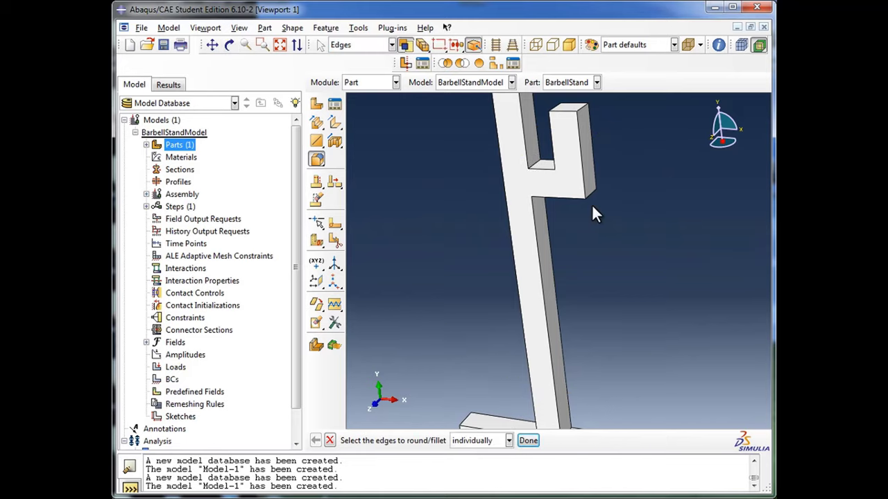
pyautogui.click(544, 167)
pyautogui.click(229, 44)
pyautogui.moveTo(539, 245); pyautogui.dragTo(516, 223)
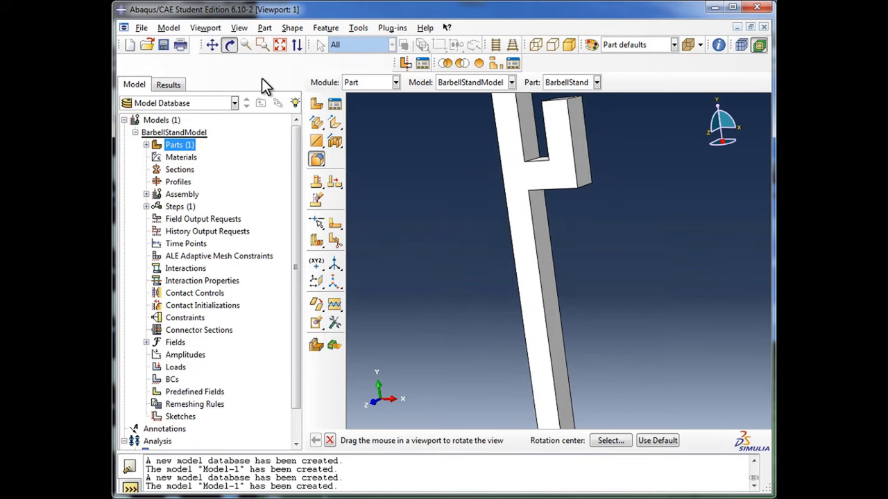
pyautogui.click(228, 46)
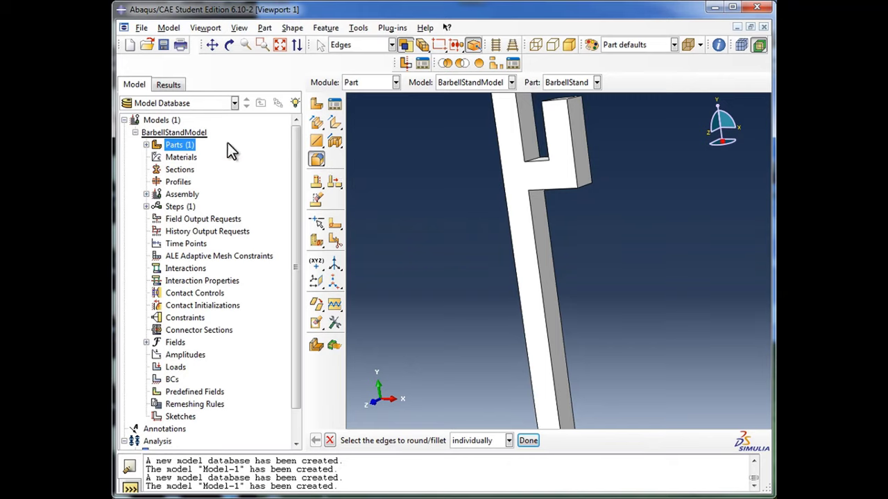
# Step: Open the section sketch of the BarbellStand part's Solid extrude-1 feature for editing
pyautogui.click(147, 145)
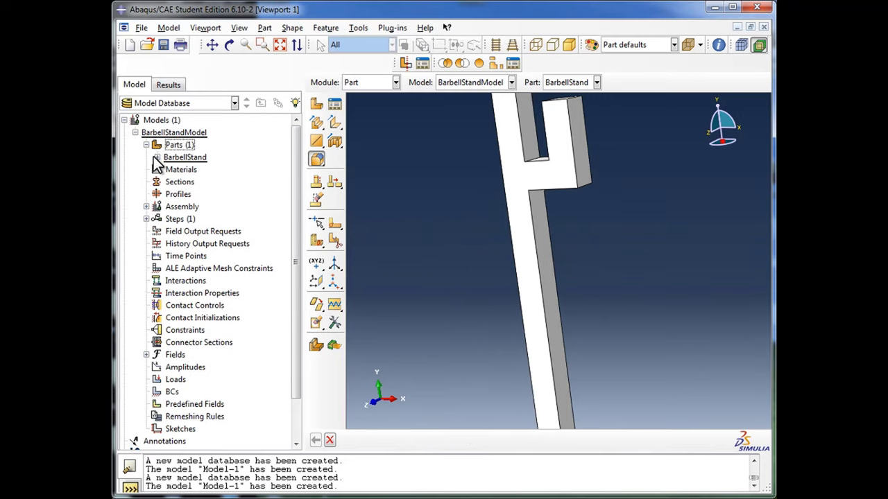
pyautogui.click(157, 158)
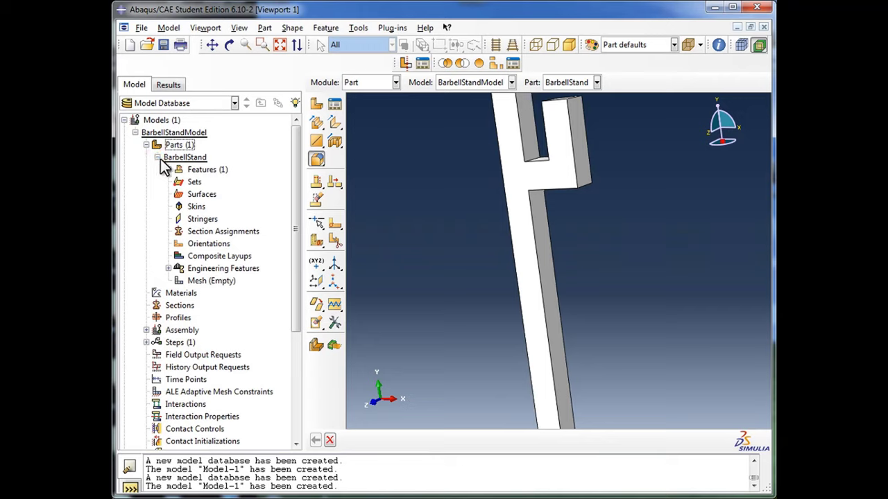
pyautogui.click(168, 170)
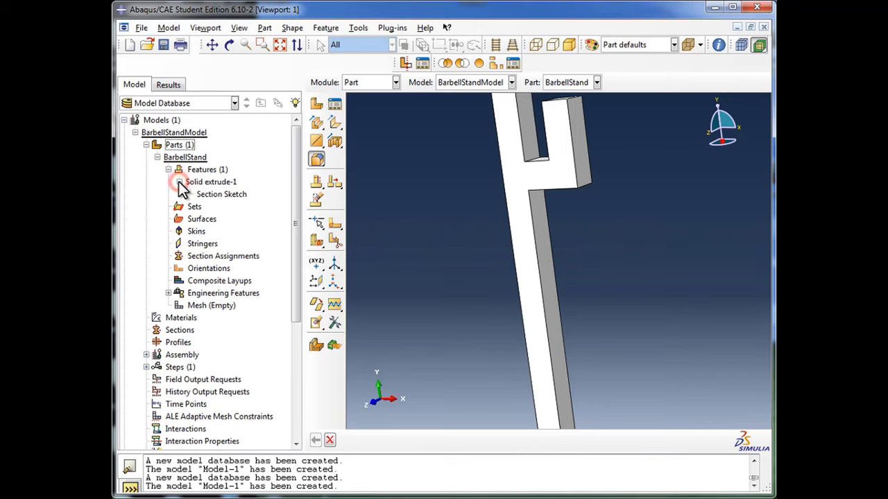
pyautogui.click(209, 196)
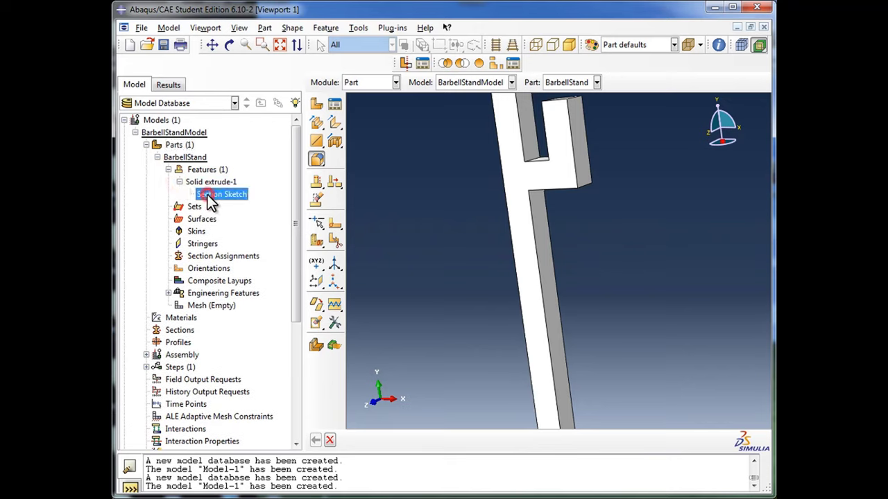
pyautogui.rightClick(208, 197)
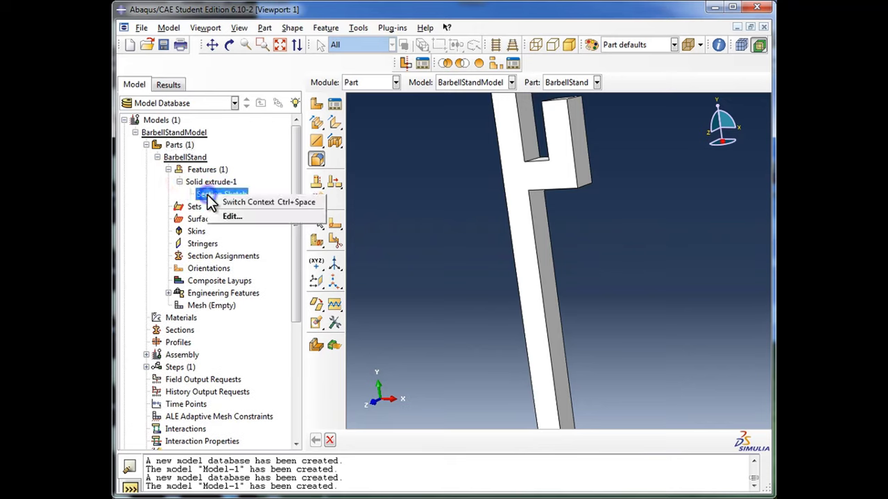
pyautogui.click(232, 216)
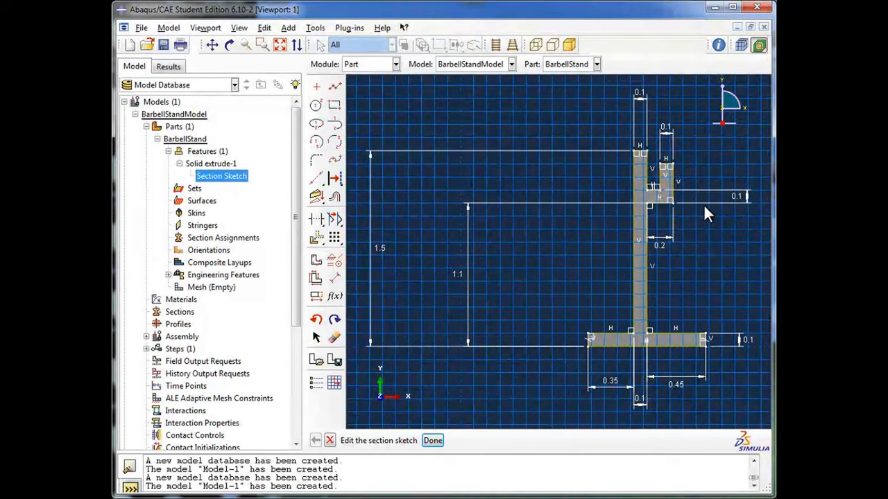
# Step: Fillet the hook's lower outer corner in the sketch with a radius of 0.05
pyautogui.scroll(2, 704, 214)
pyautogui.scroll(3, 702, 211)
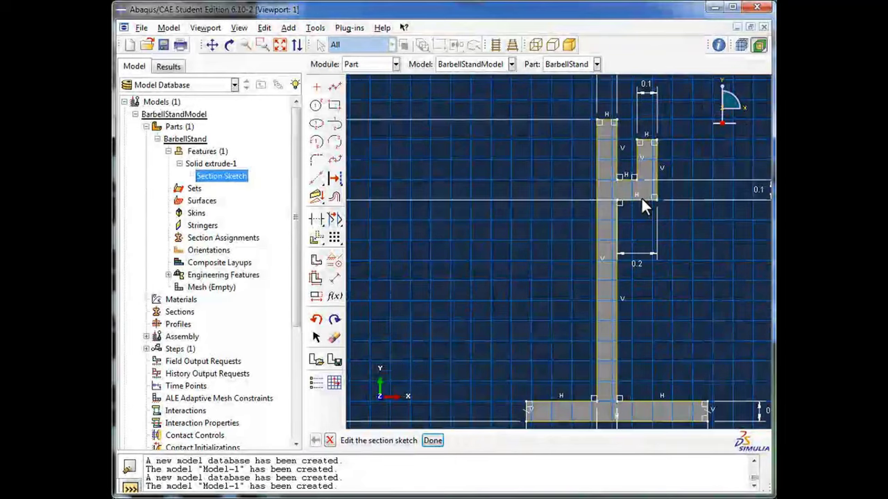
pyautogui.click(317, 165)
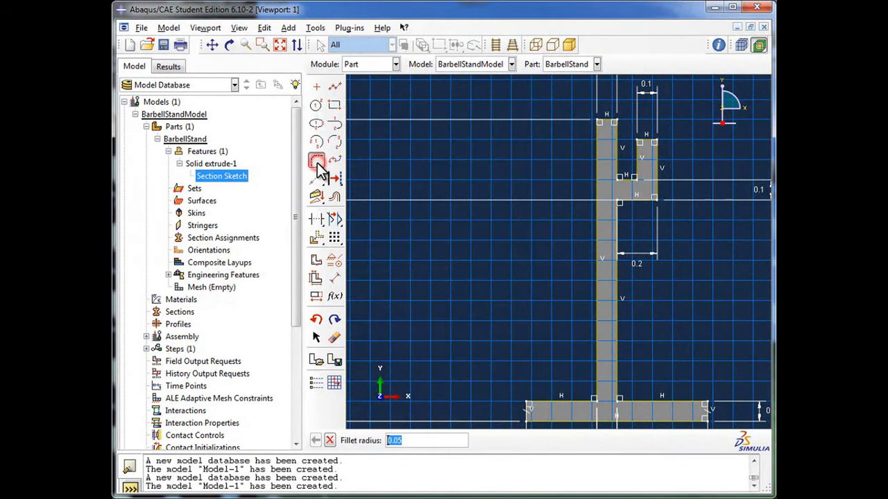
pyautogui.click(406, 441)
pyautogui.press('Return')
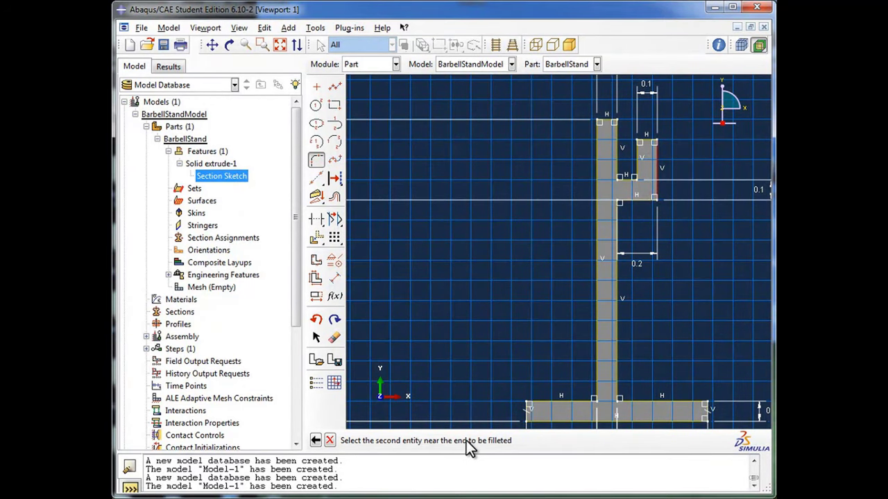
pyautogui.click(642, 199)
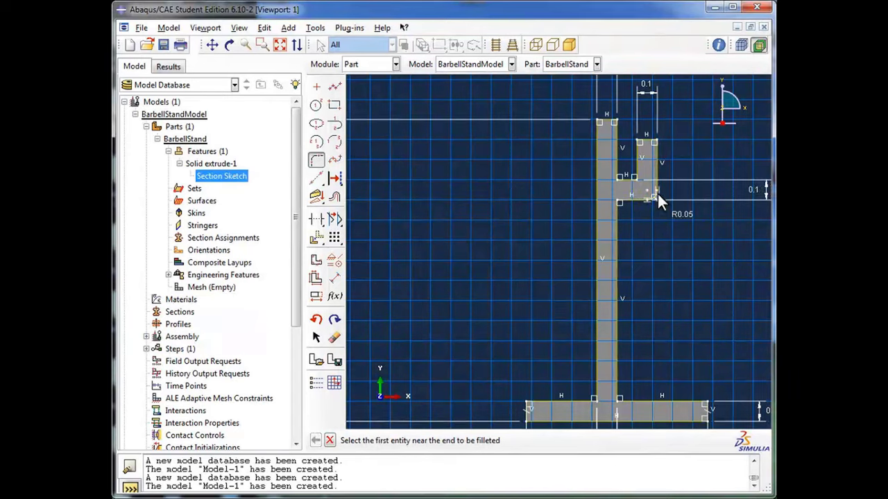
pyautogui.scroll(-1, 658, 193)
pyautogui.scroll(5, 657, 194)
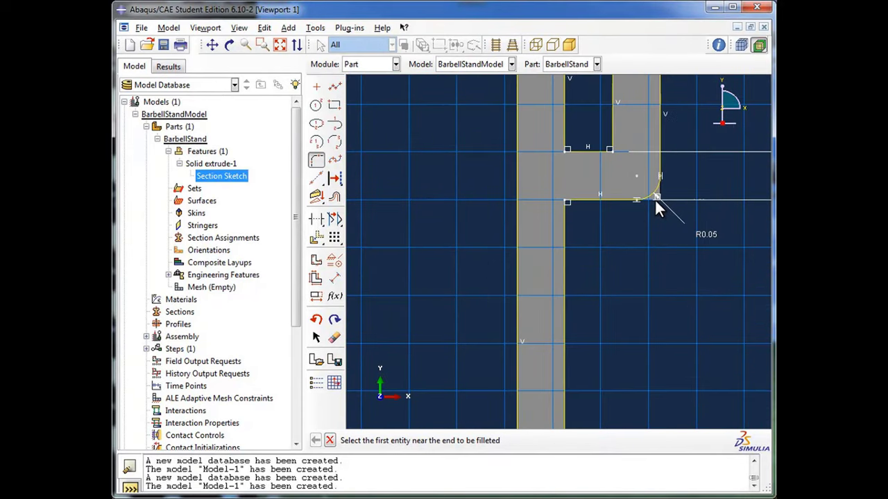
pyautogui.scroll(1, 661, 175)
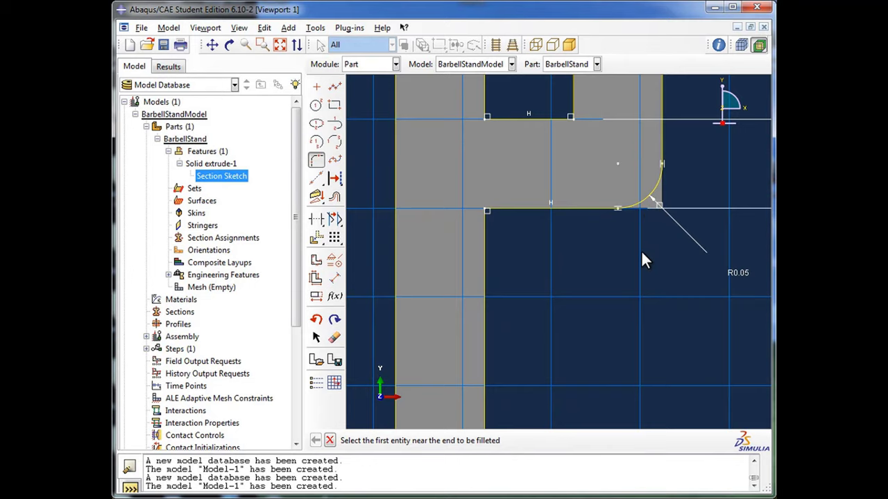
pyautogui.scroll(-3, 641, 253)
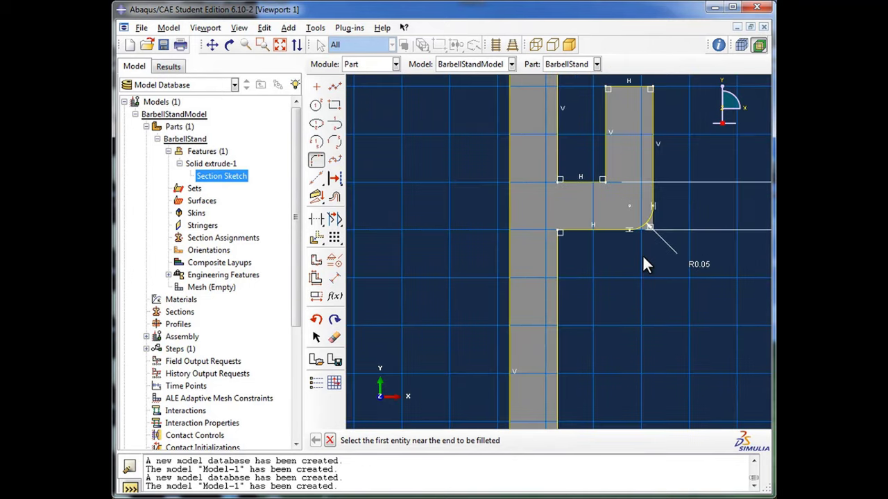
pyautogui.click(331, 442)
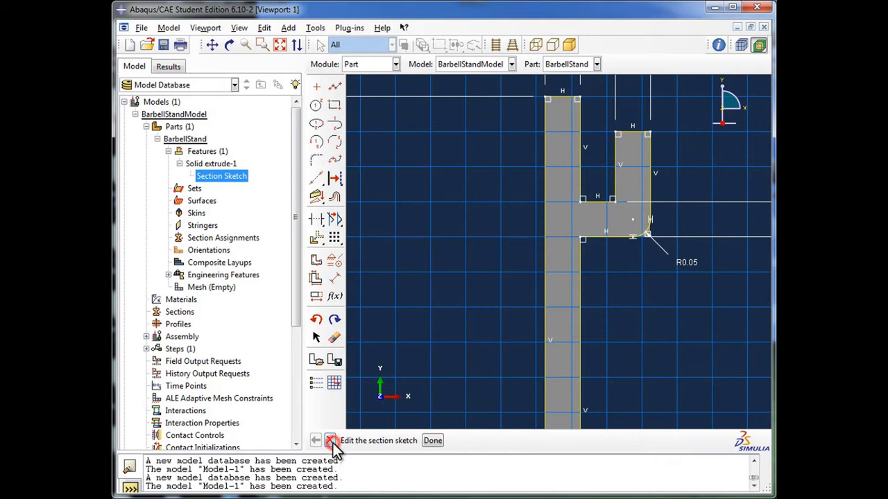
# Step: Finish editing the section sketch and regenerate the part's features
pyautogui.click(432, 442)
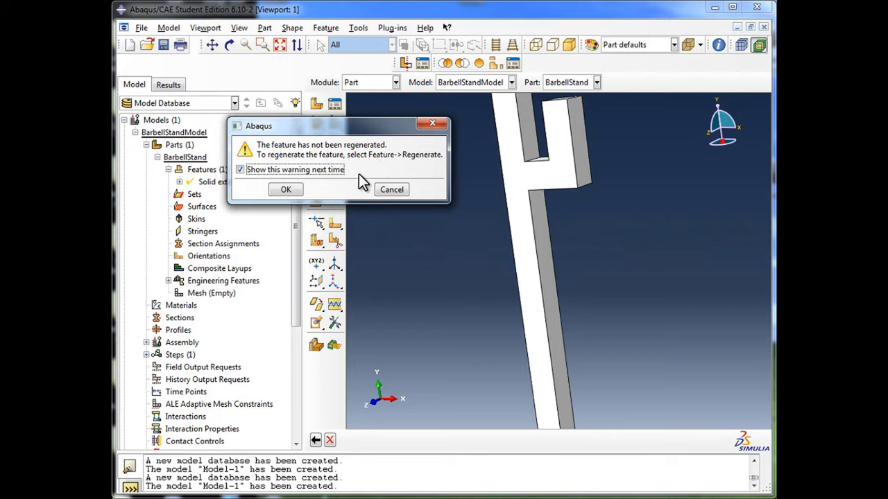
pyautogui.click(286, 190)
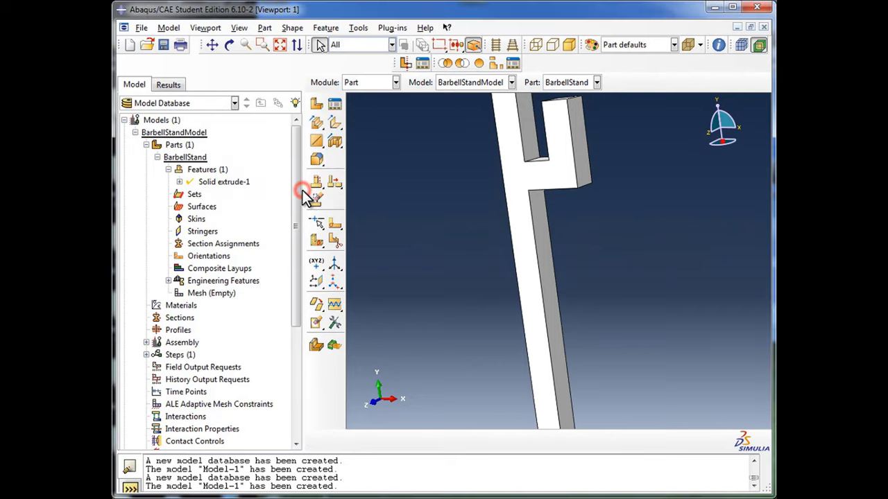
pyautogui.rightClick(217, 170)
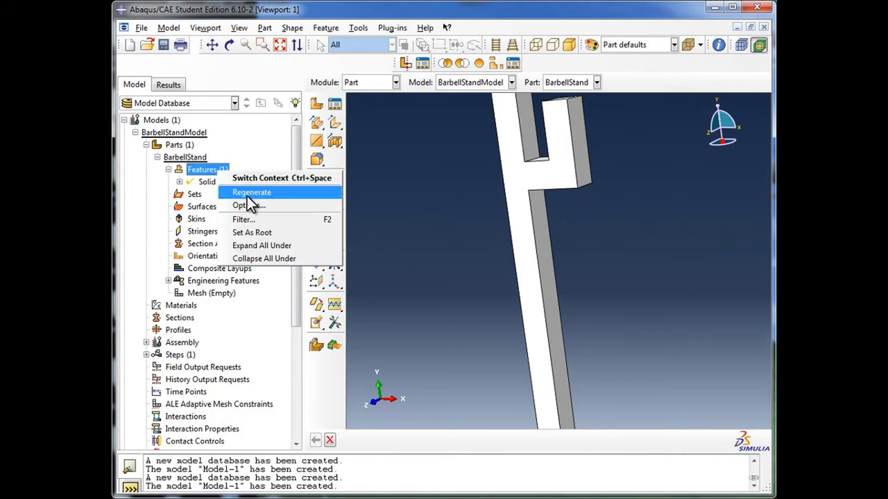
pyautogui.click(247, 194)
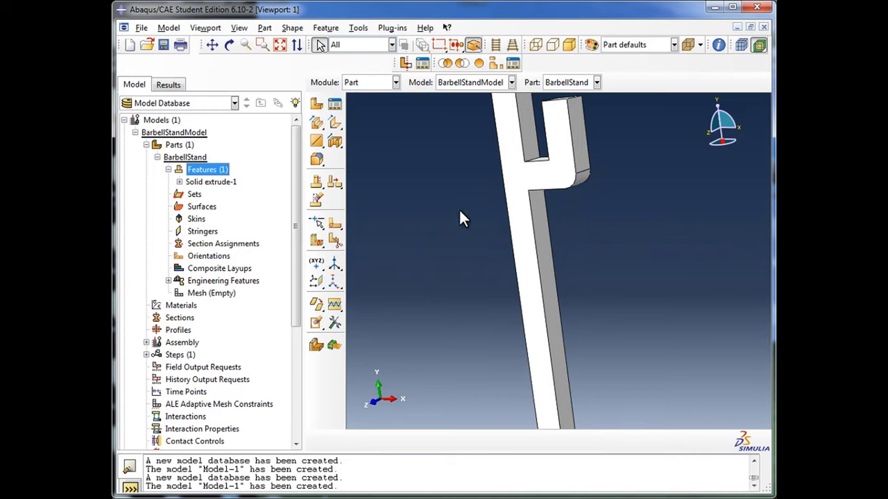
# Step: Round the inner edge where the post meets the hook's floor with a radius of 0.02, selecting edges individually
pyautogui.click(317, 160)
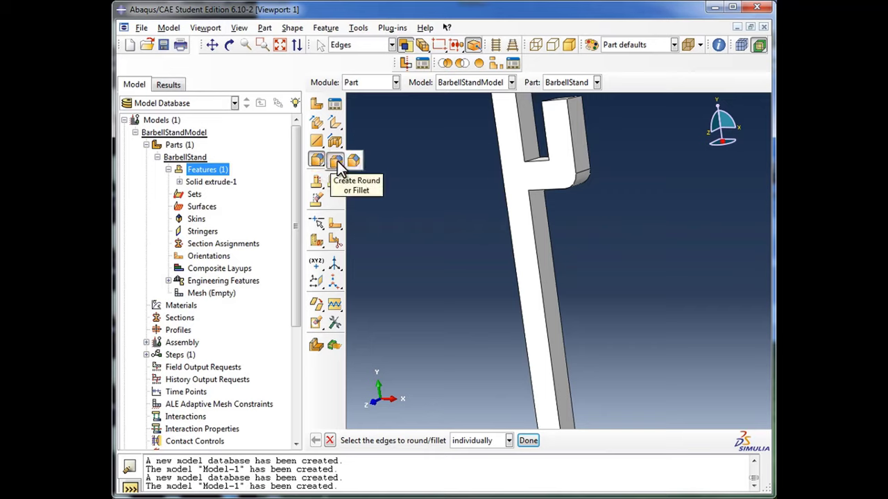
pyautogui.click(337, 163)
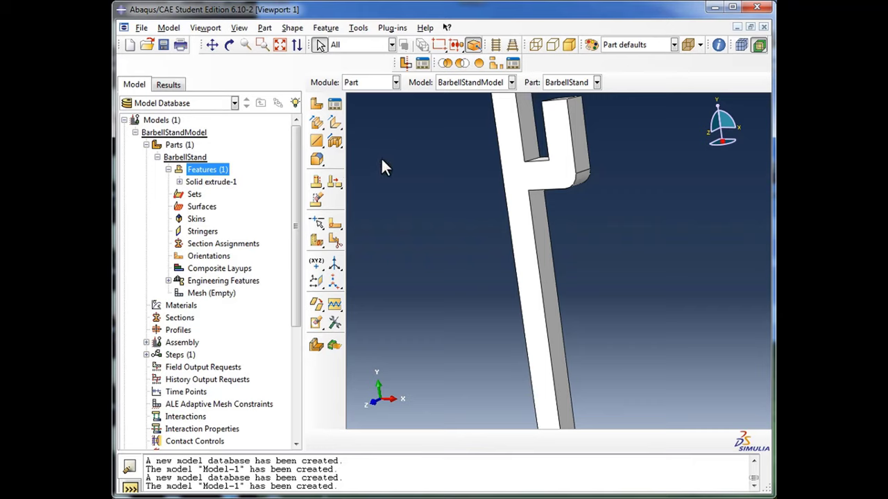
pyautogui.click(317, 160)
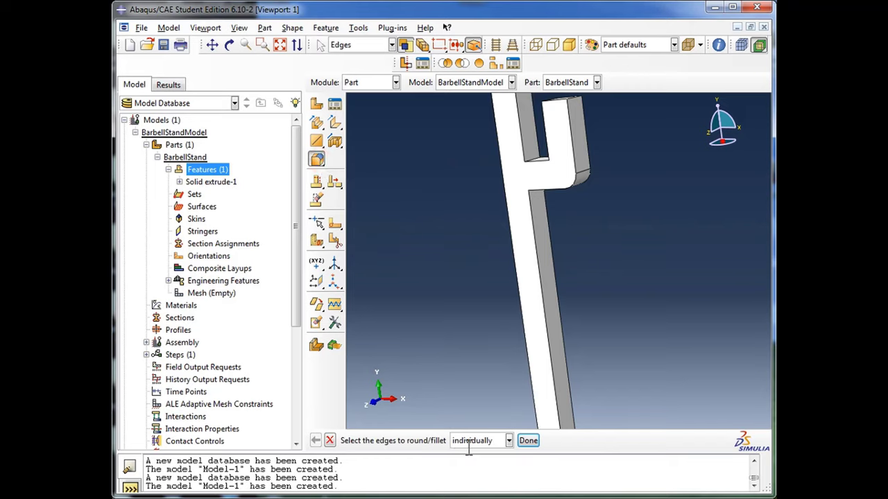
pyautogui.click(508, 441)
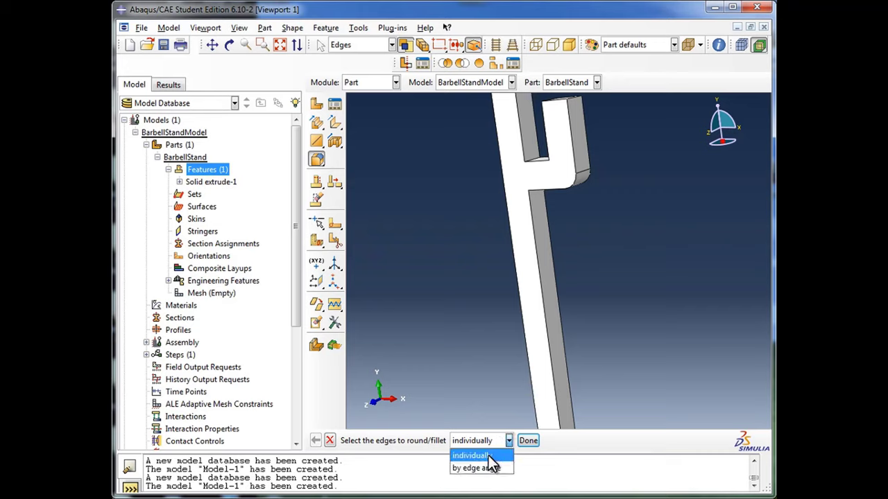
pyautogui.click(489, 456)
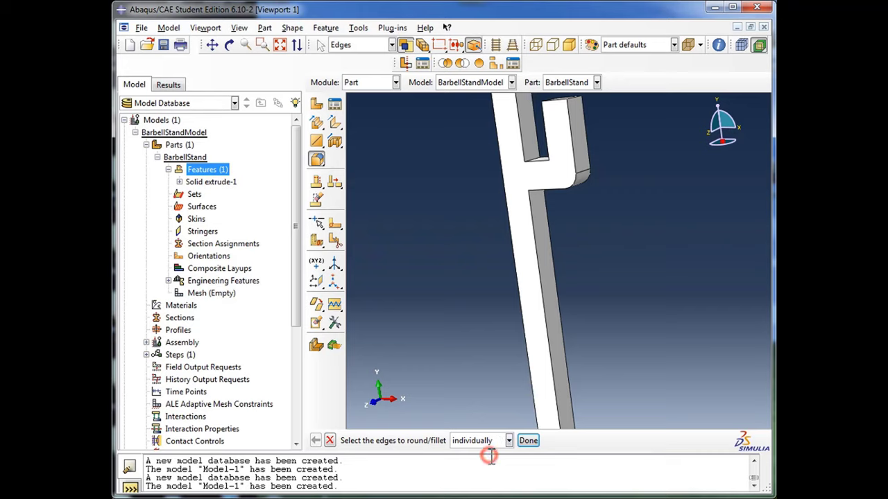
pyautogui.click(539, 160)
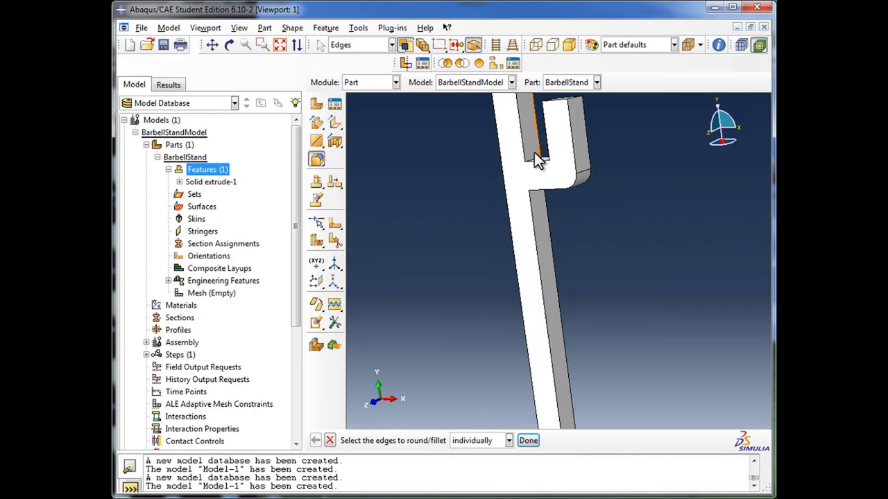
pyautogui.scroll(5, 538, 160)
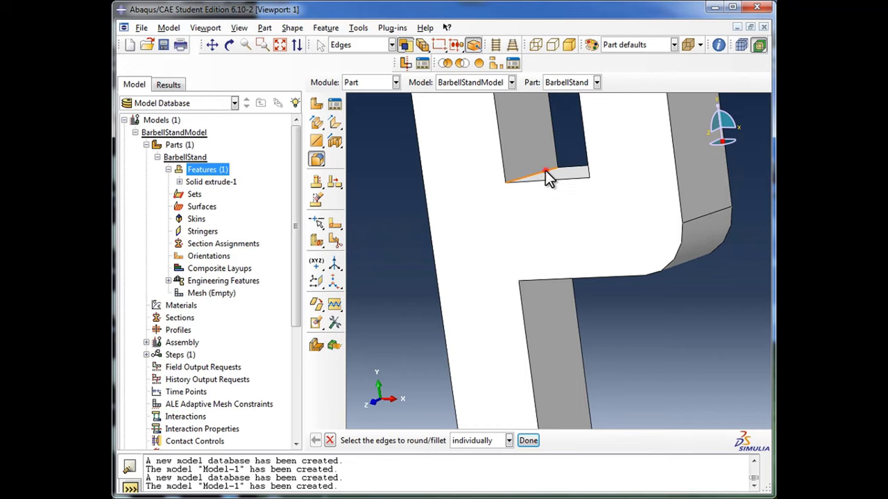
pyautogui.click(545, 170)
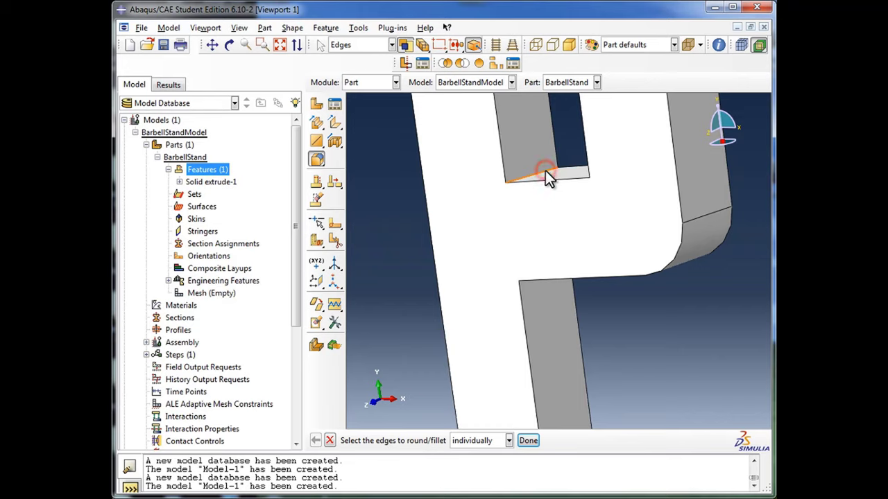
pyautogui.click(527, 442)
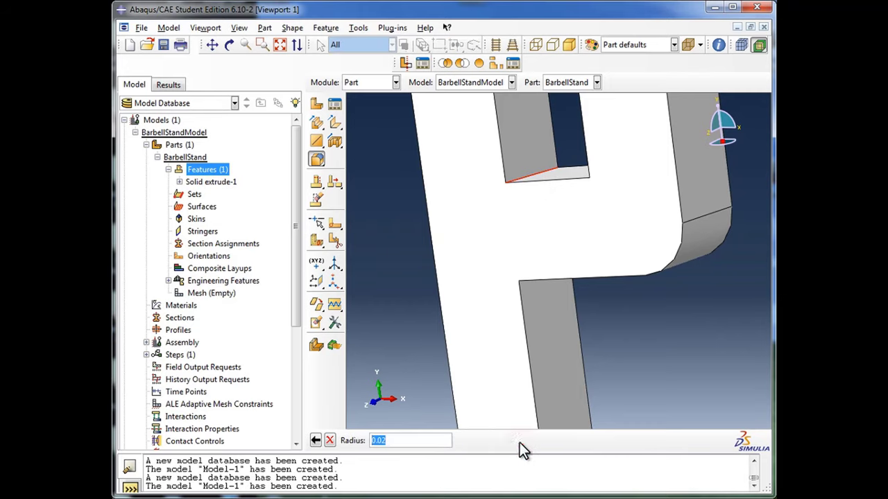
pyautogui.click(387, 440)
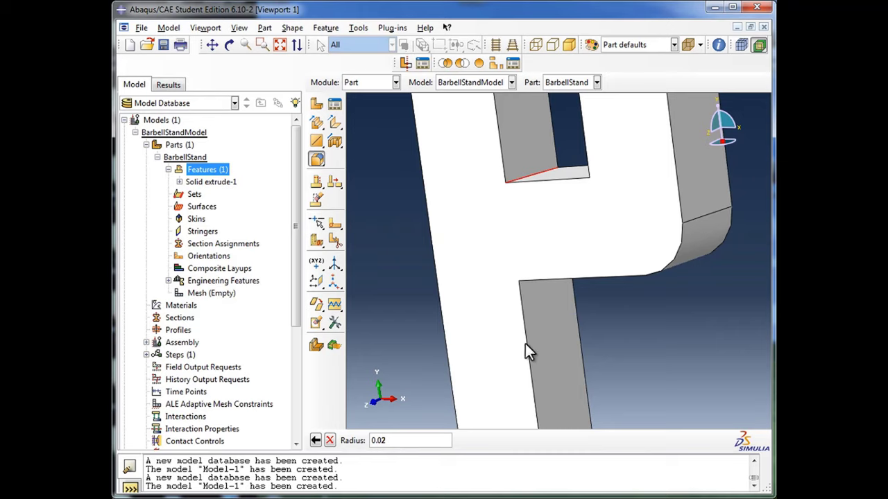
pyautogui.moveTo(403, 440); pyautogui.dragTo(374, 448)
pyautogui.click(385, 441)
pyautogui.click(397, 440)
pyautogui.press('Return')
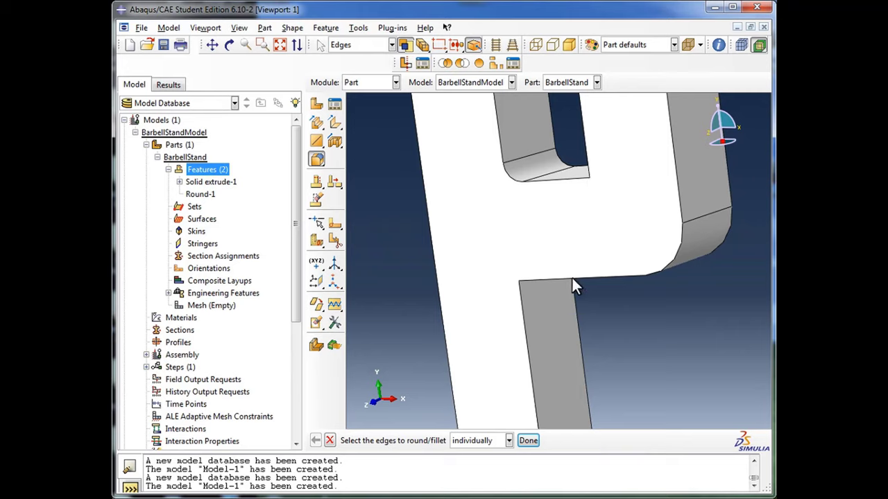
# Step: Round the inner edge where the hook's floor meets its outer upright with a radius of 0.02
pyautogui.click(230, 46)
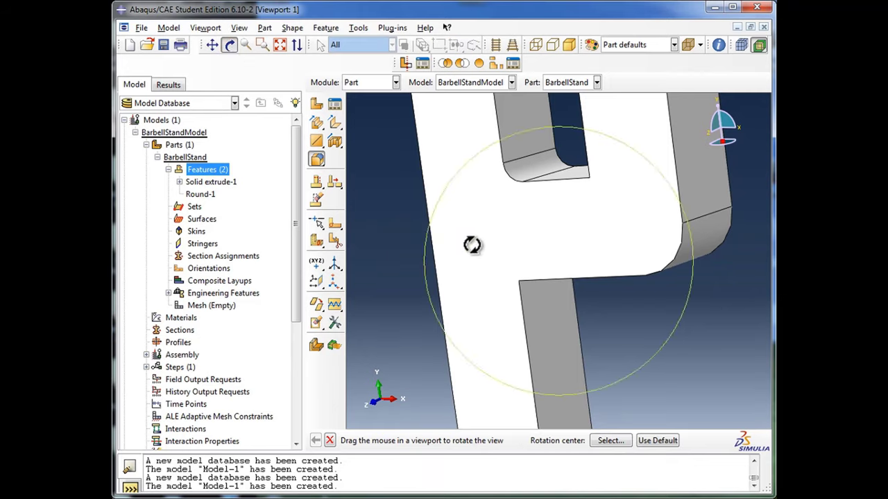
pyautogui.moveTo(455, 244); pyautogui.dragTo(574, 269)
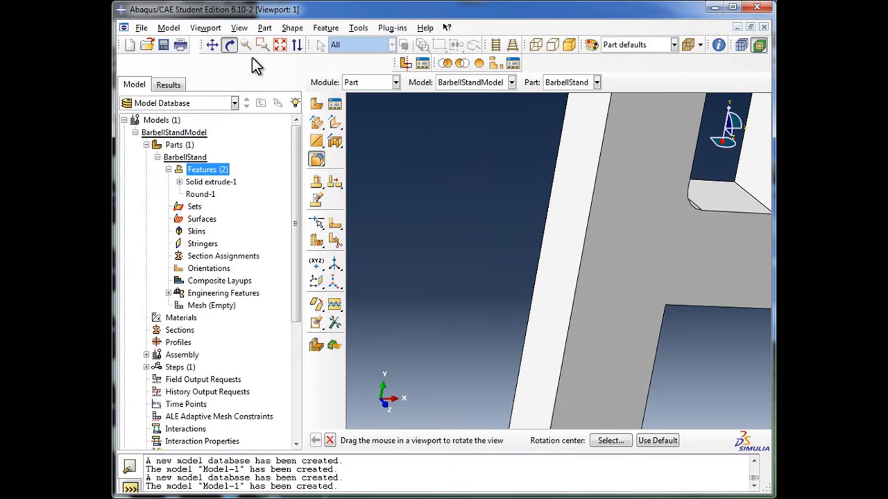
pyautogui.click(232, 46)
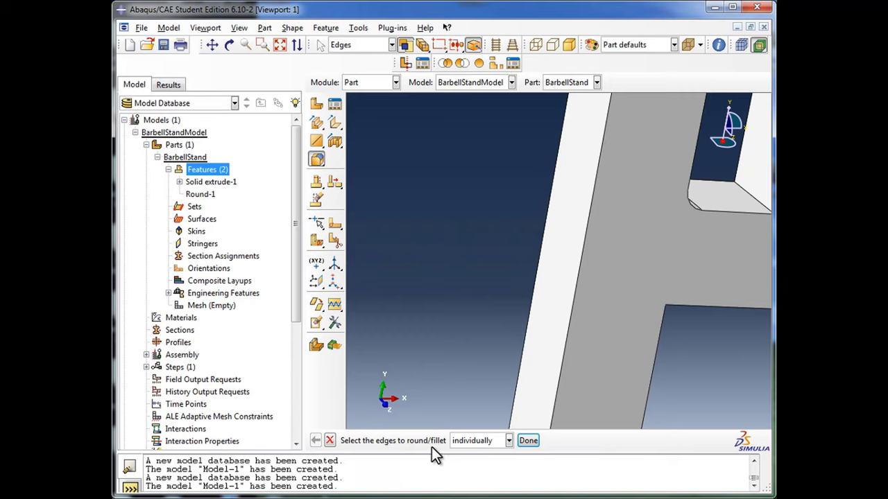
pyautogui.click(744, 191)
pyautogui.click(528, 441)
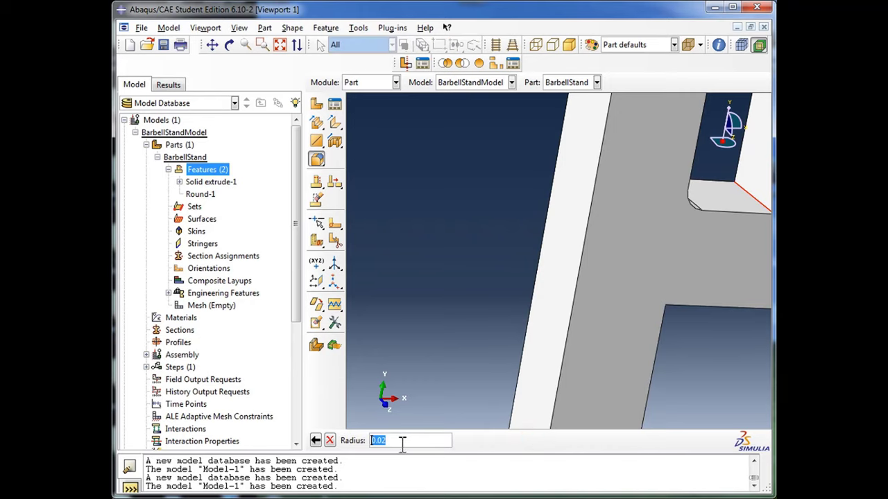
pyautogui.press('Return')
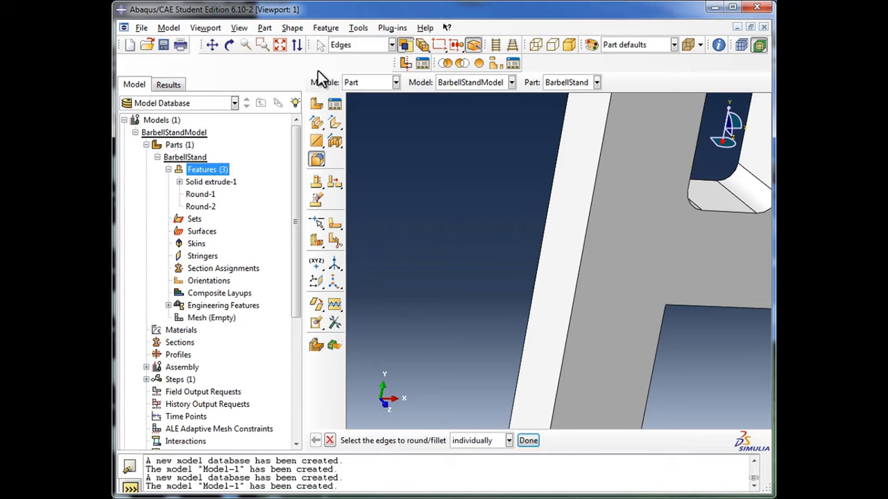
# Step: Examine which geometry the Solid extrude-1, Round-1 and Round-2 features each highlight on the whole stand and around the hook
pyautogui.click(280, 46)
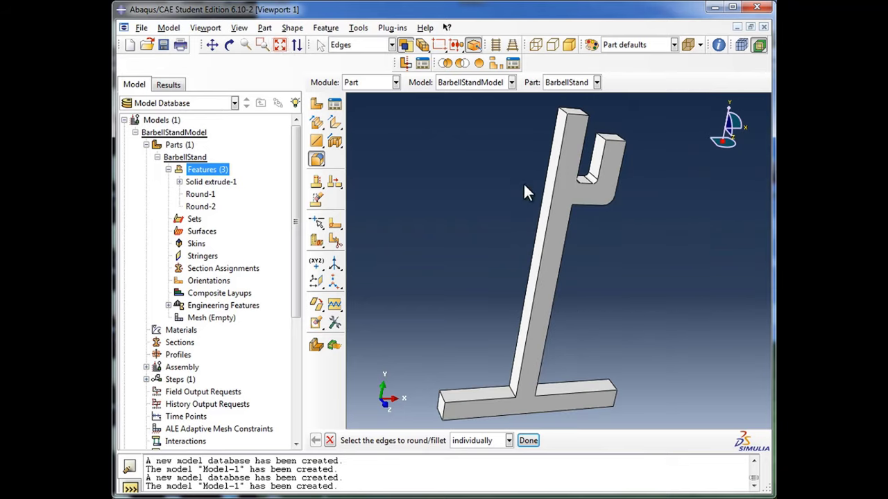
pyautogui.click(229, 46)
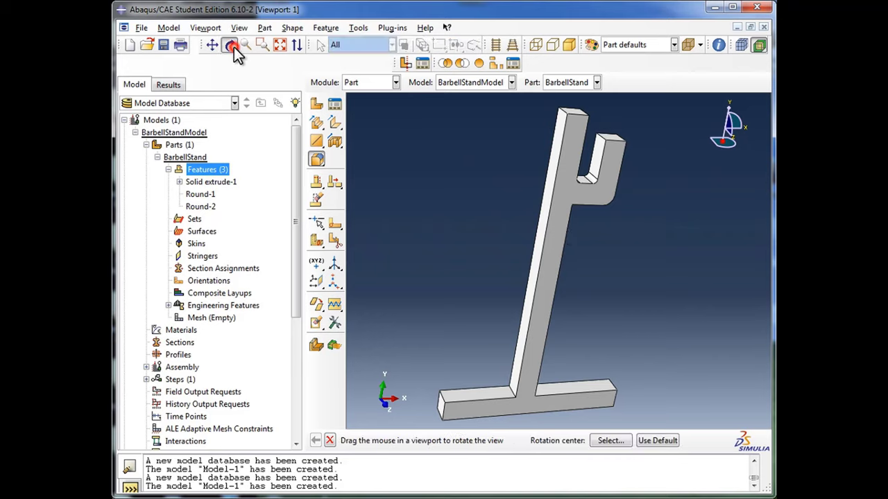
pyautogui.moveTo(598, 295); pyautogui.dragTo(502, 240)
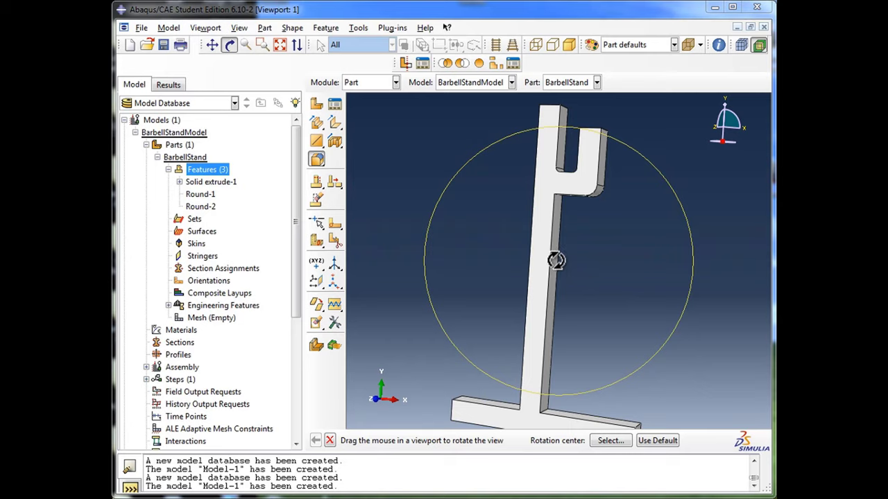
pyautogui.doubleClick(203, 187)
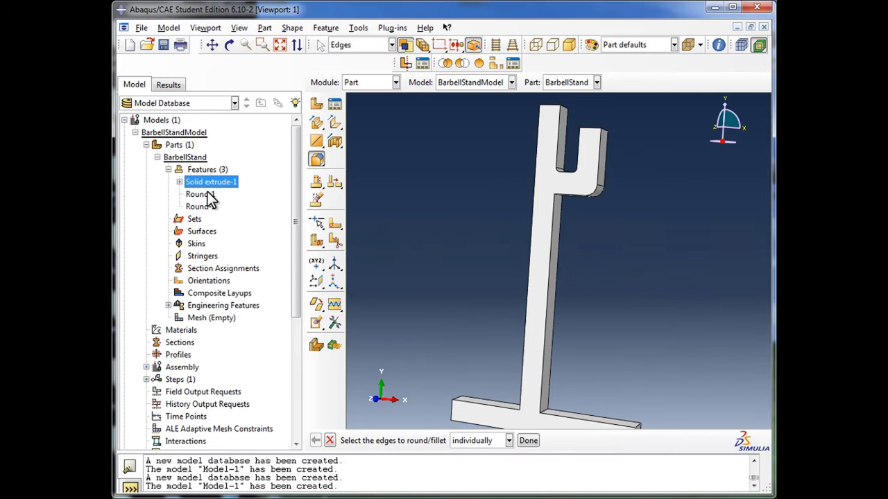
pyautogui.click(210, 197)
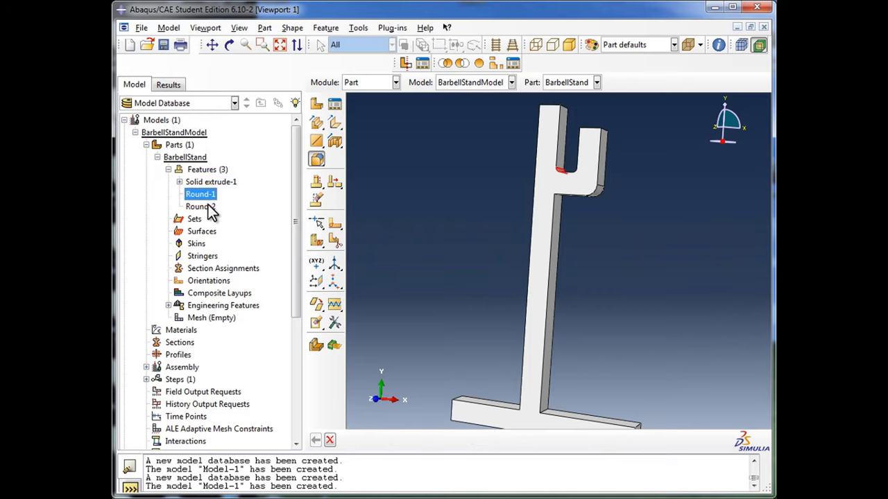
pyautogui.click(210, 206)
pyautogui.click(207, 196)
pyautogui.scroll(3, 571, 172)
pyautogui.scroll(2, 571, 172)
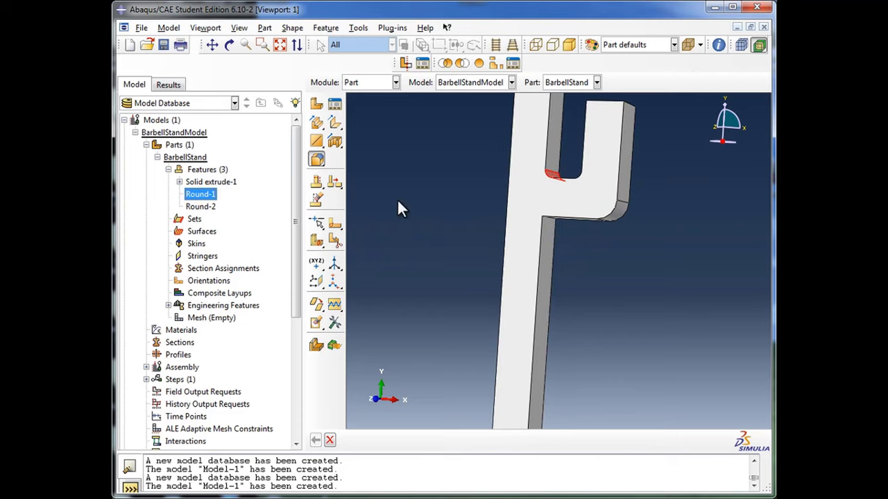
pyautogui.click(208, 206)
pyautogui.click(207, 196)
pyautogui.click(211, 205)
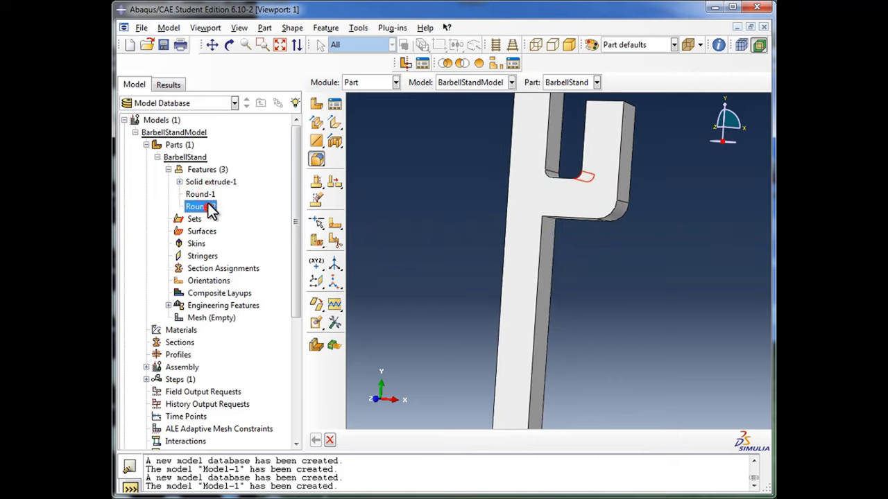
pyautogui.click(207, 195)
pyautogui.click(208, 182)
pyautogui.click(207, 195)
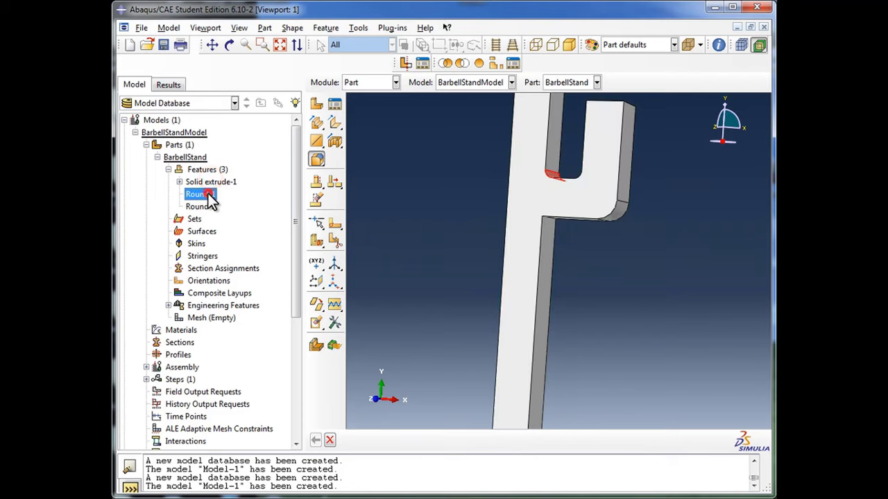
pyautogui.click(210, 206)
pyautogui.click(208, 182)
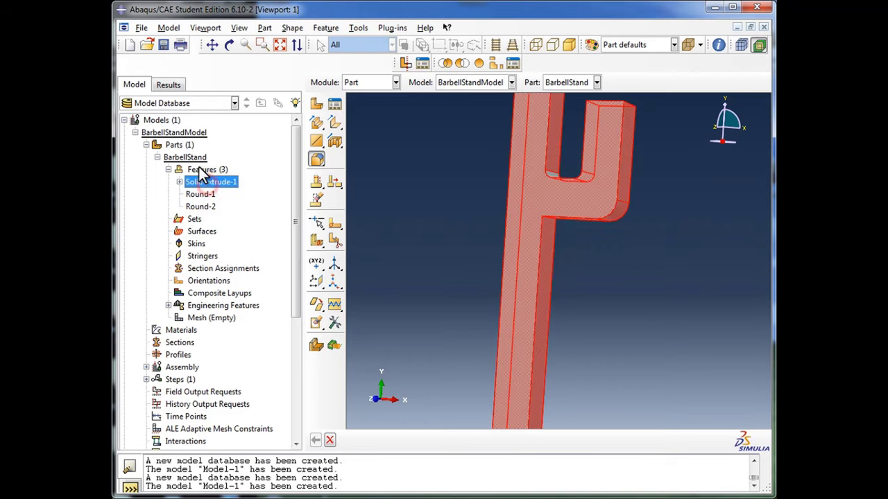
pyautogui.click(203, 206)
pyautogui.click(201, 194)
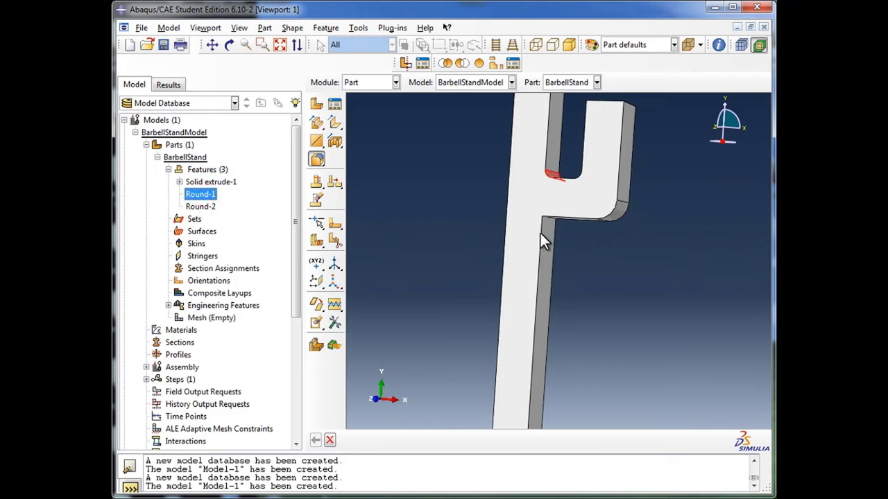
# Step: Check the section sketch entry under Solid extrude-1, then collapse the BarbellStand part in the model tree
pyautogui.click(180, 182)
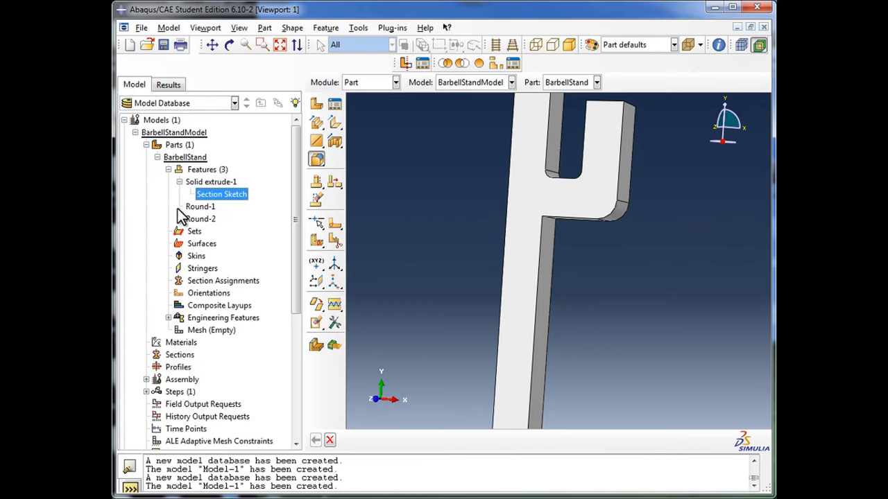
pyautogui.click(179, 182)
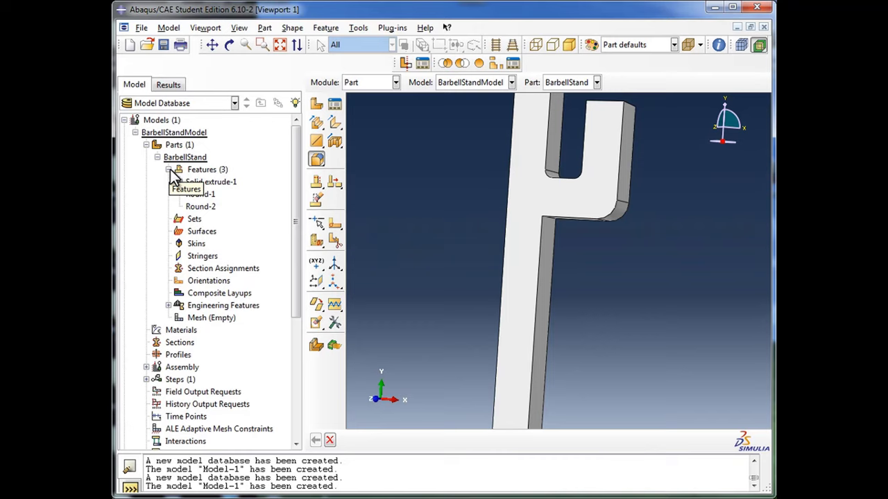
pyautogui.click(169, 170)
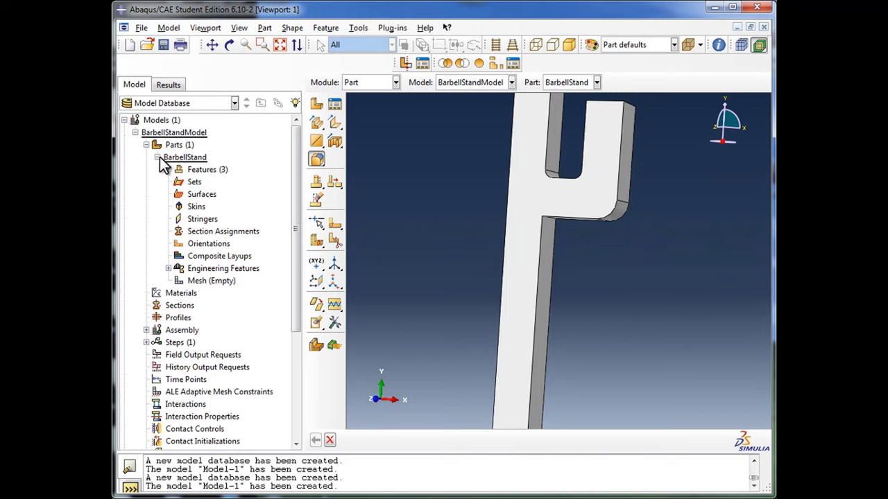
pyautogui.click(158, 158)
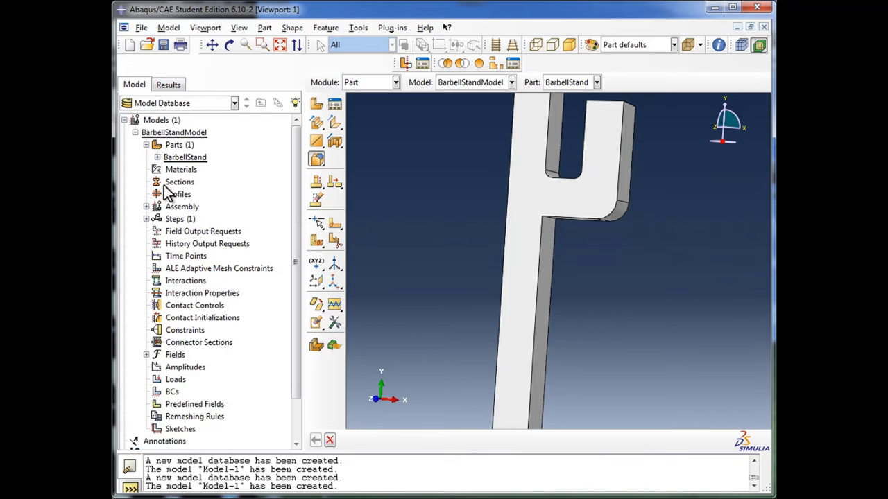
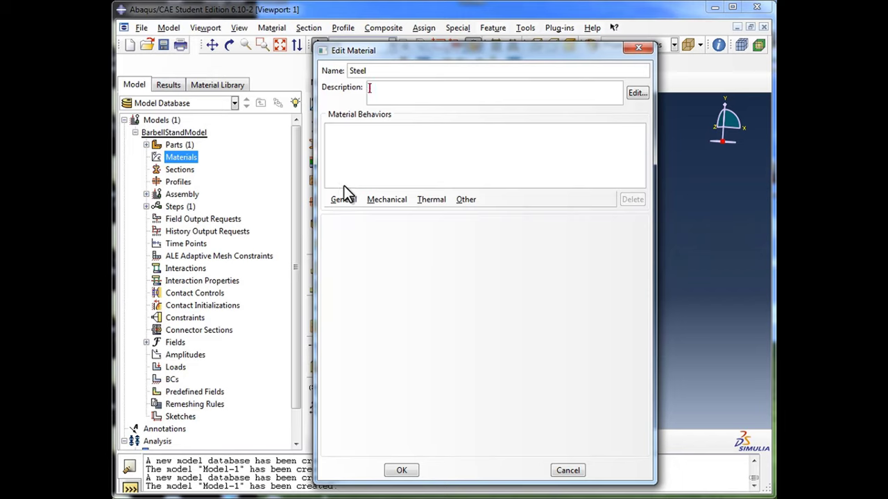
# Step: Examine the general, mechanical and thermal behaviors available for the Steel material, including the damage options for ductile metals
pyautogui.click(342, 200)
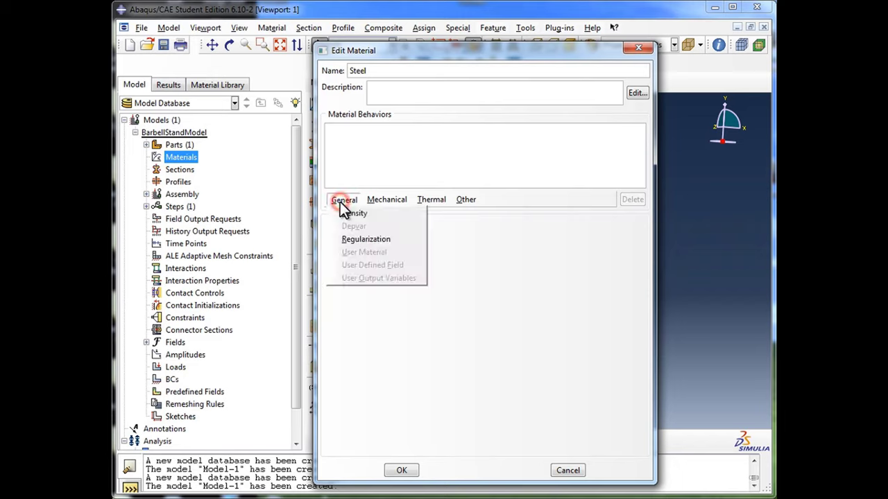
pyautogui.click(379, 200)
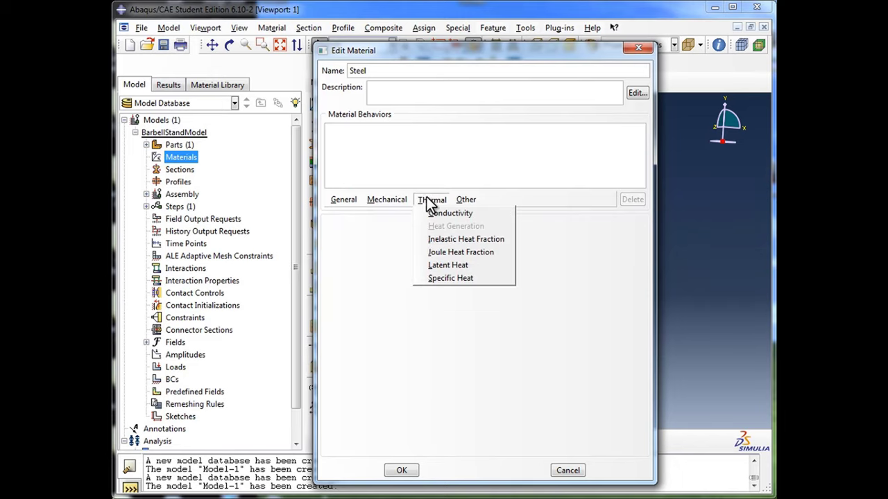
pyautogui.moveTo(424, 205)
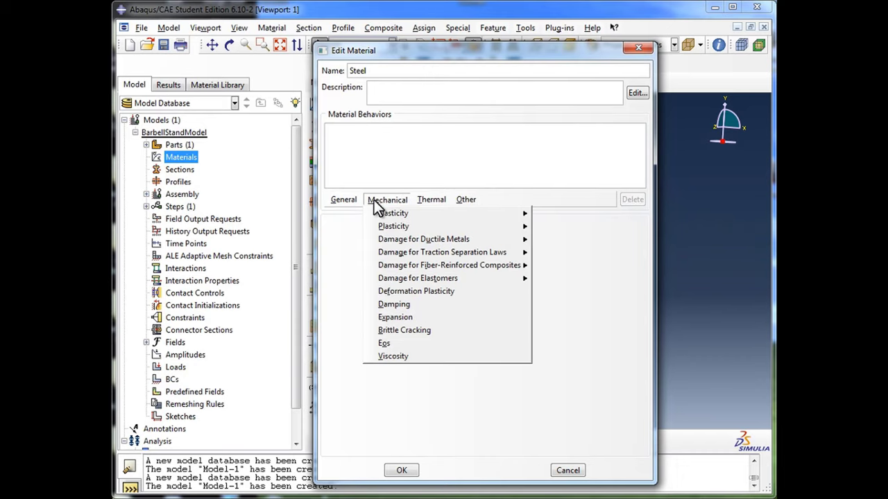
pyautogui.moveTo(352, 204)
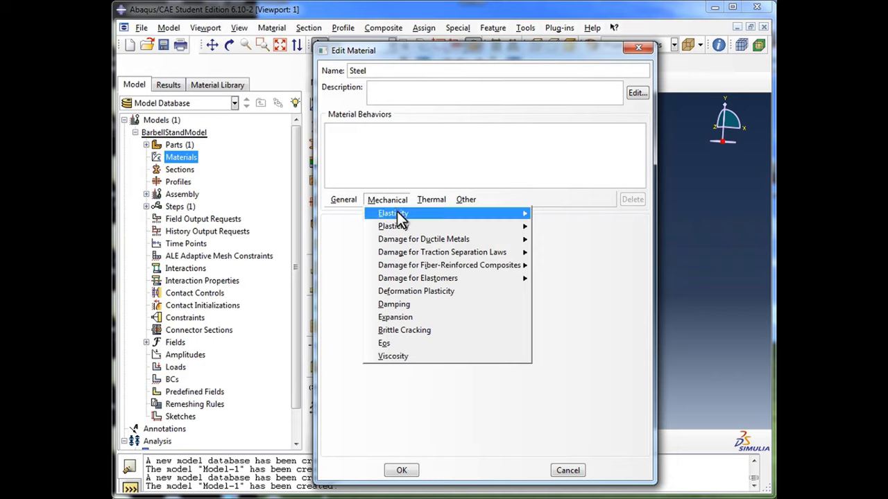
pyautogui.moveTo(406, 231)
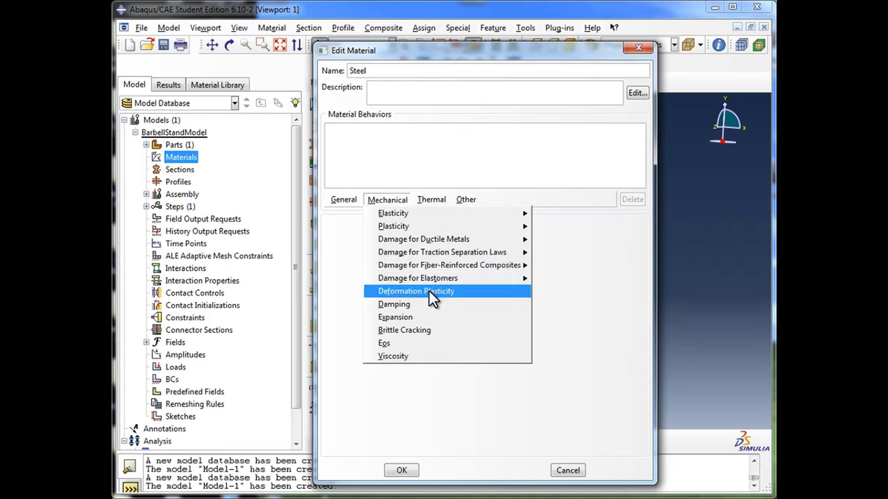
pyautogui.moveTo(446, 237)
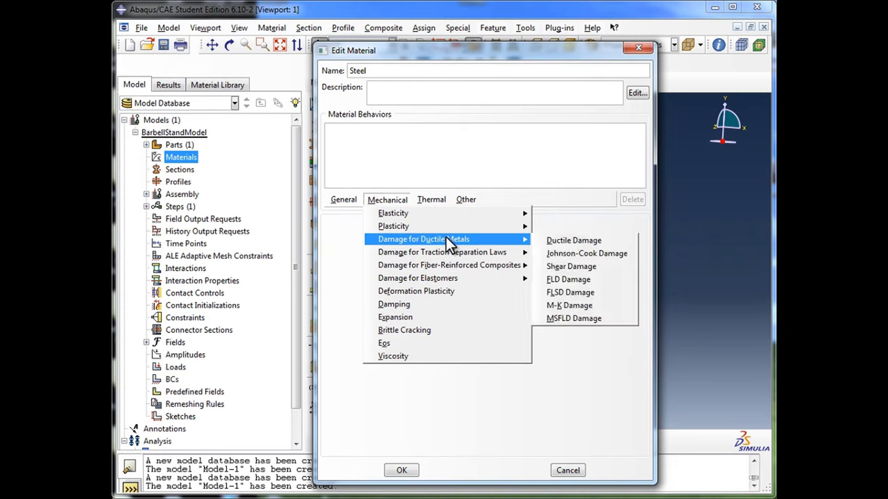
pyautogui.moveTo(453, 270)
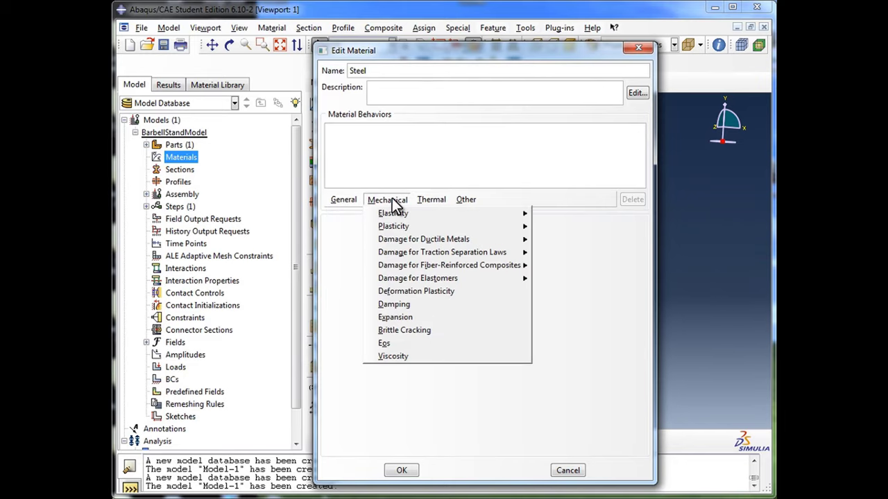
pyautogui.click(394, 167)
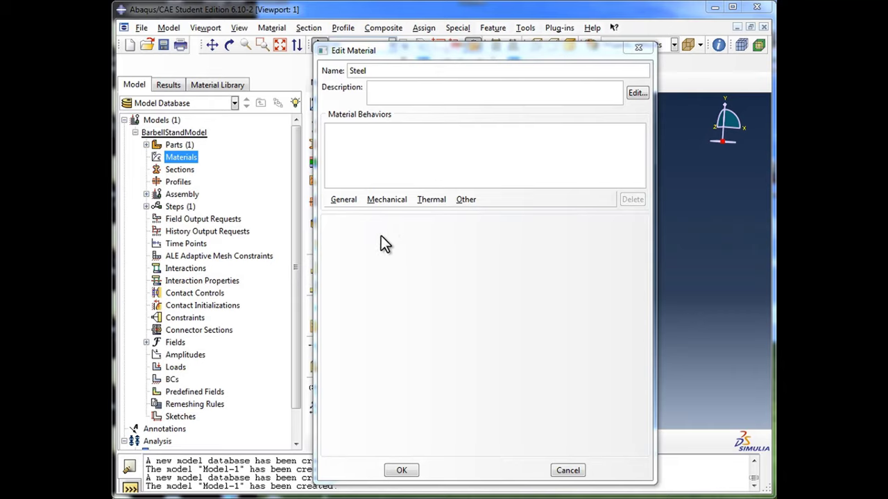
# Step: Add a density behavior to the Steel material with a mass density of 7800
pyautogui.click(350, 203)
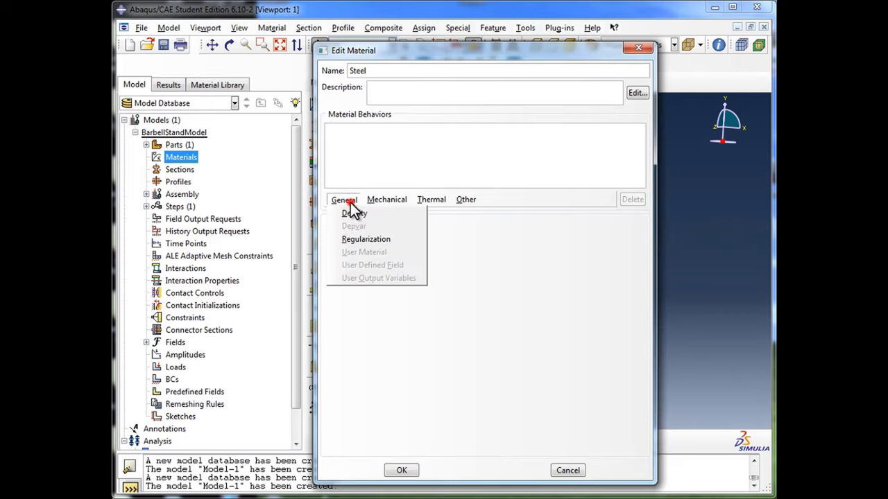
pyautogui.click(349, 213)
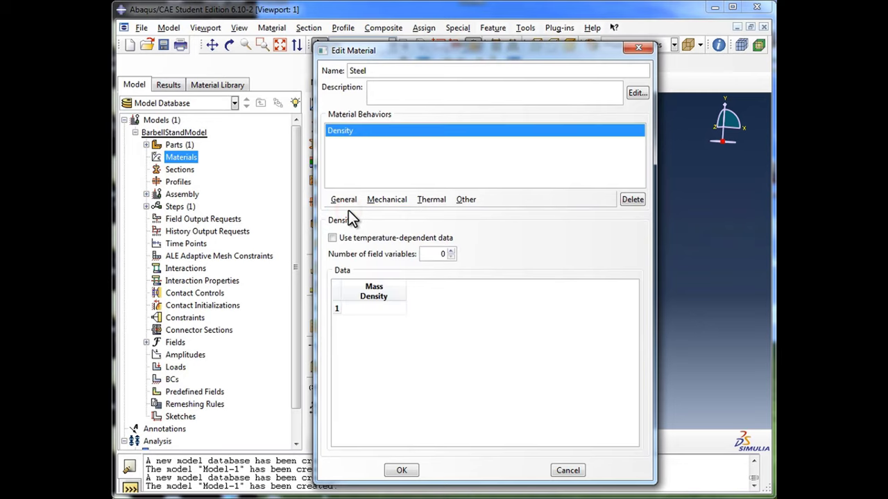
pyautogui.click(372, 310)
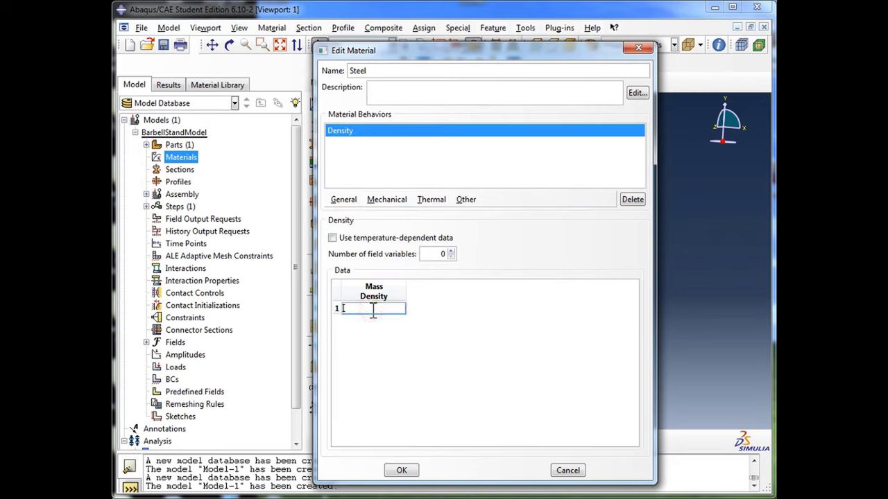
pyautogui.write('7800')
pyautogui.click(388, 340)
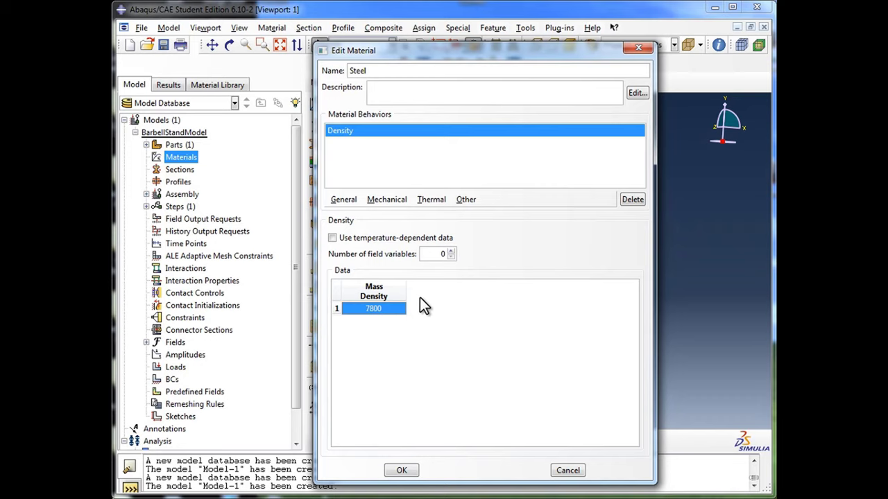
# Step: Add an isotropic elastic behavior to the Steel material with a Young's modulus of 200E9 and a Poisson's ratio of 0.3
pyautogui.click(393, 201)
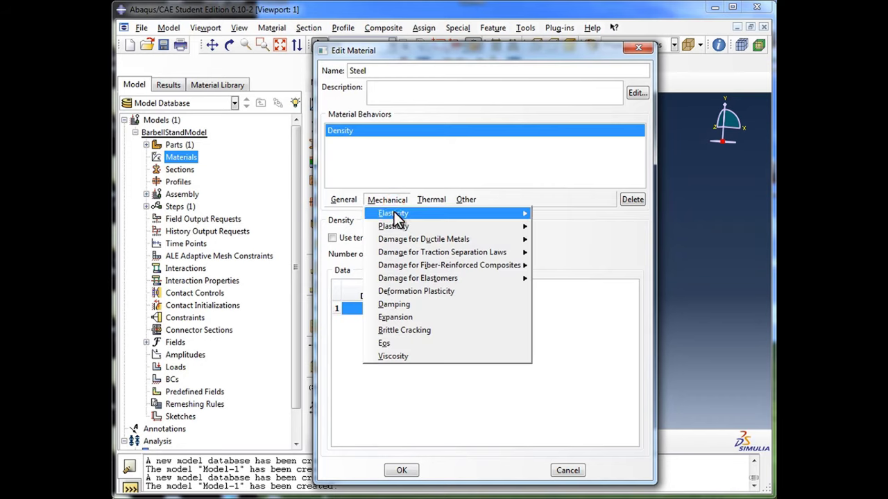
pyautogui.moveTo(394, 213)
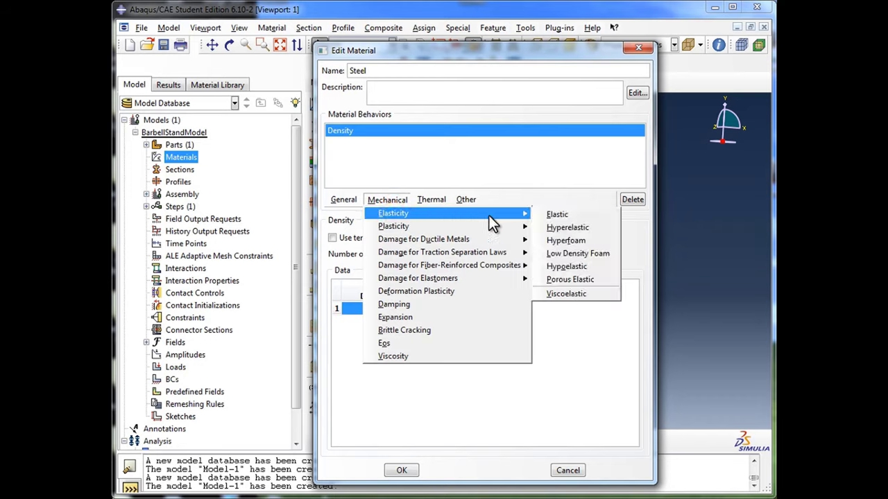
pyautogui.click(558, 216)
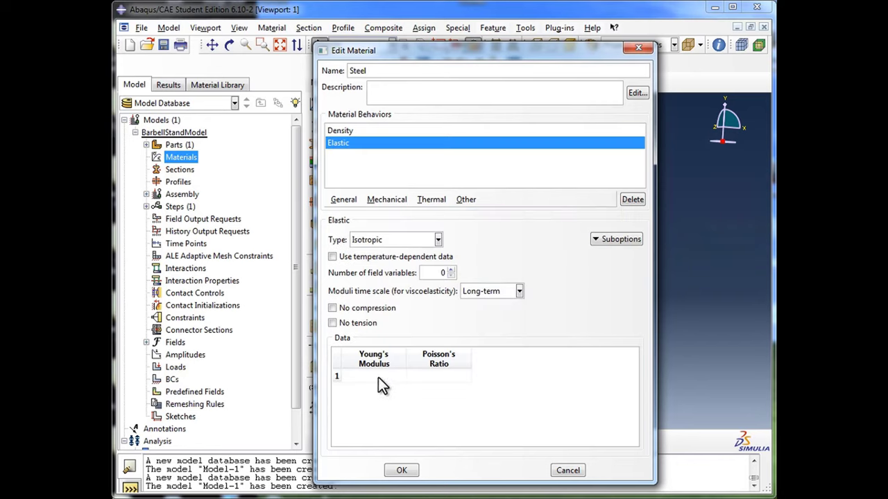
pyautogui.click(436, 376)
pyautogui.write('0.3')
pyautogui.click(441, 399)
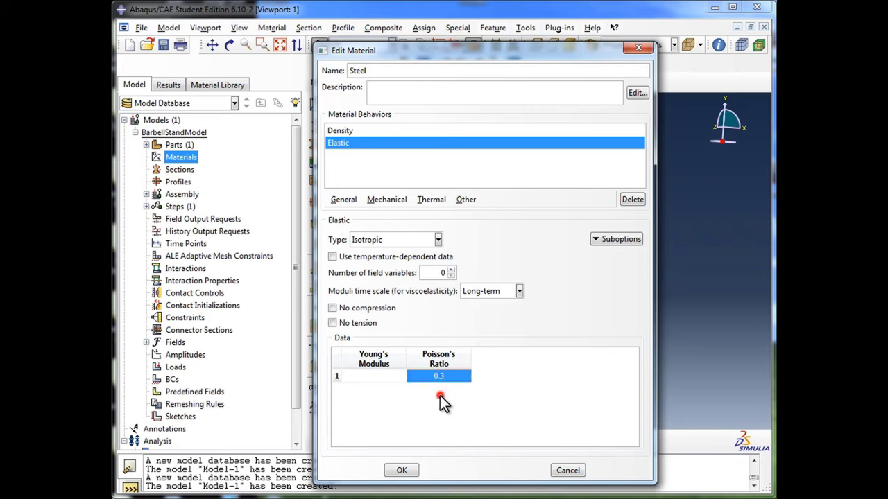
pyautogui.click(386, 377)
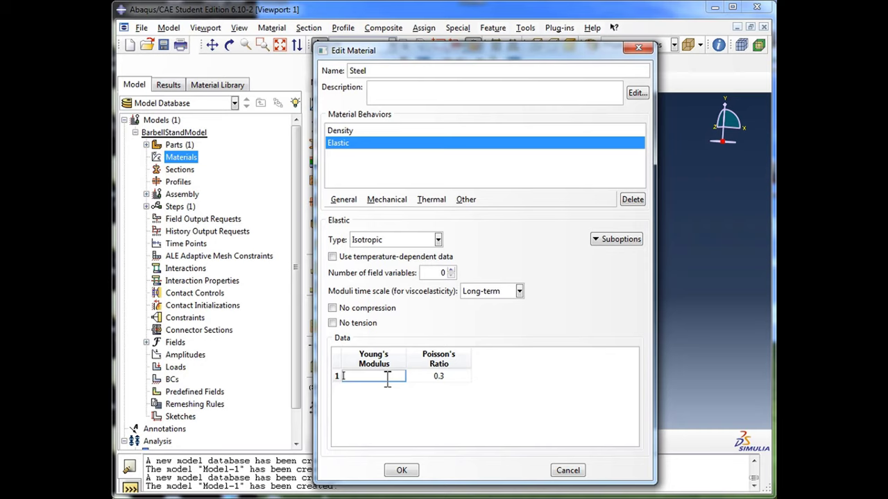
pyautogui.write('200E9')
pyautogui.click(385, 406)
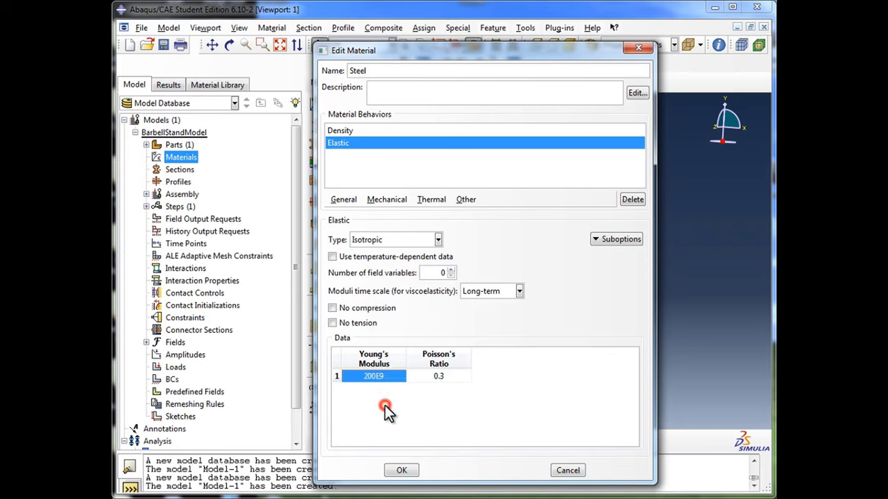
# Step: Check the available thermal behaviors without adding any, and save the Steel material definition
pyautogui.click(432, 201)
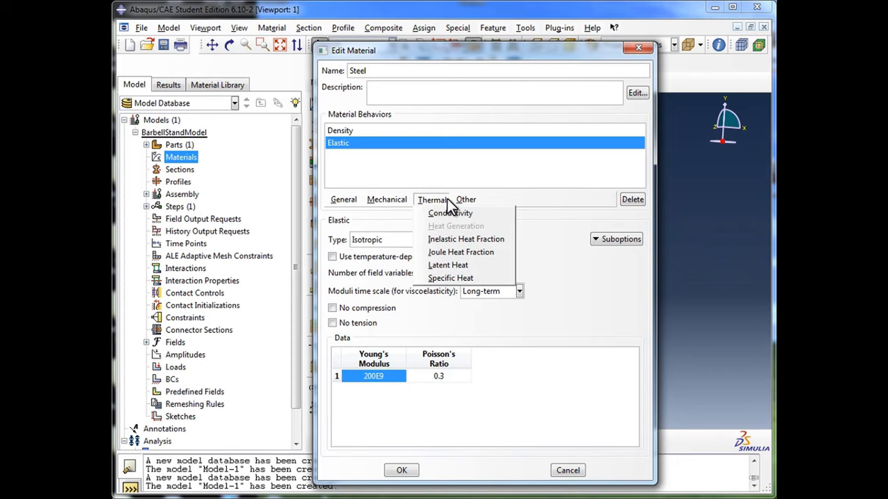
pyautogui.moveTo(462, 200)
pyautogui.click(442, 202)
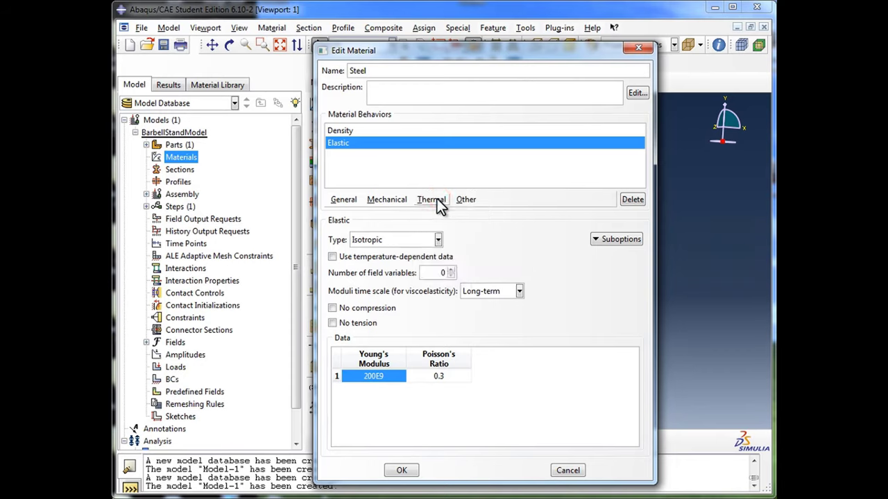
pyautogui.click(403, 471)
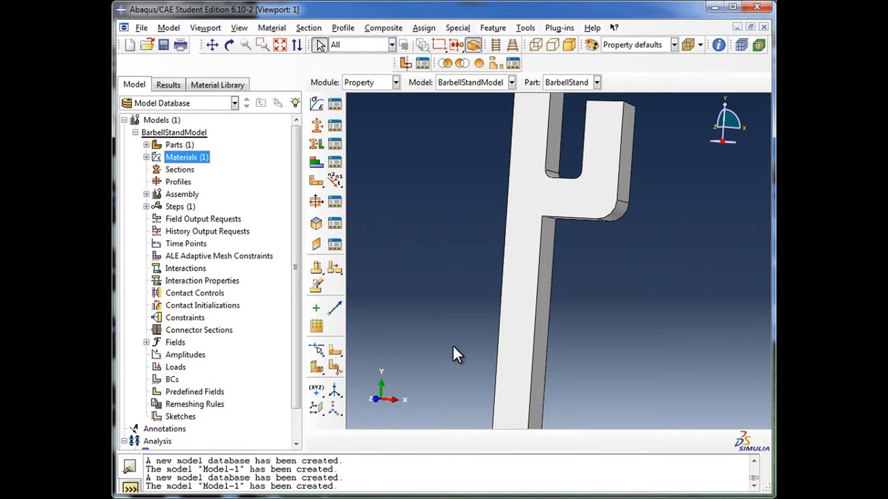
# Step: Expand the materials in the model tree and reopen the Steel definition to review its behaviors, then close it
pyautogui.click(145, 158)
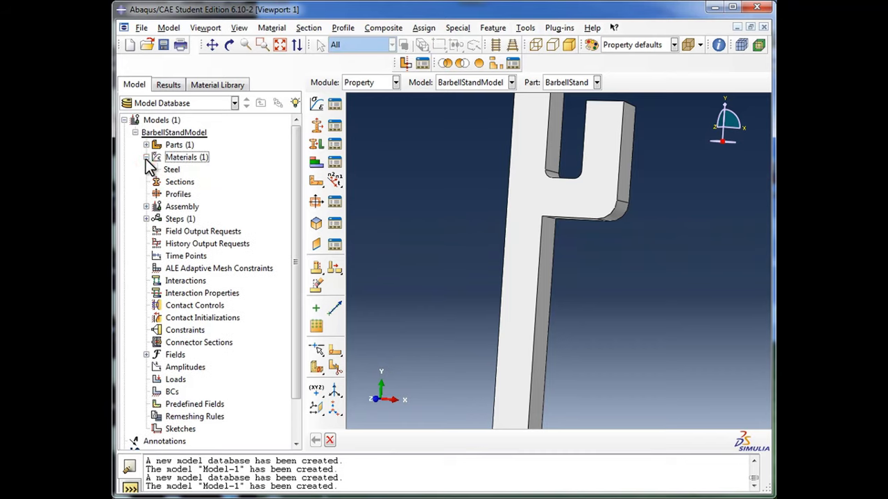
pyautogui.click(173, 171)
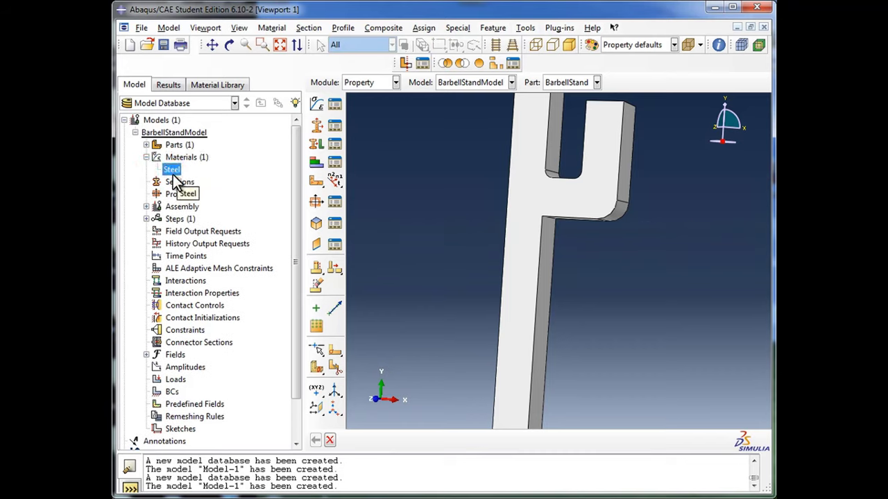
pyautogui.rightClick(174, 172)
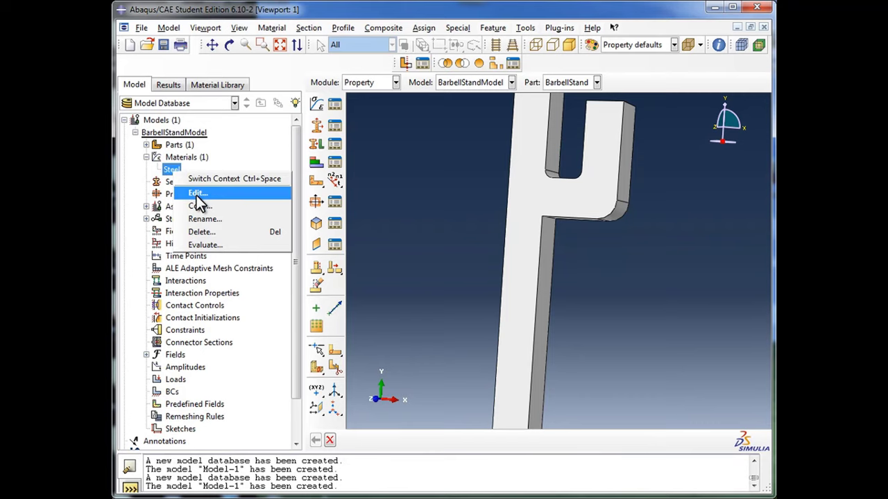
pyautogui.click(196, 194)
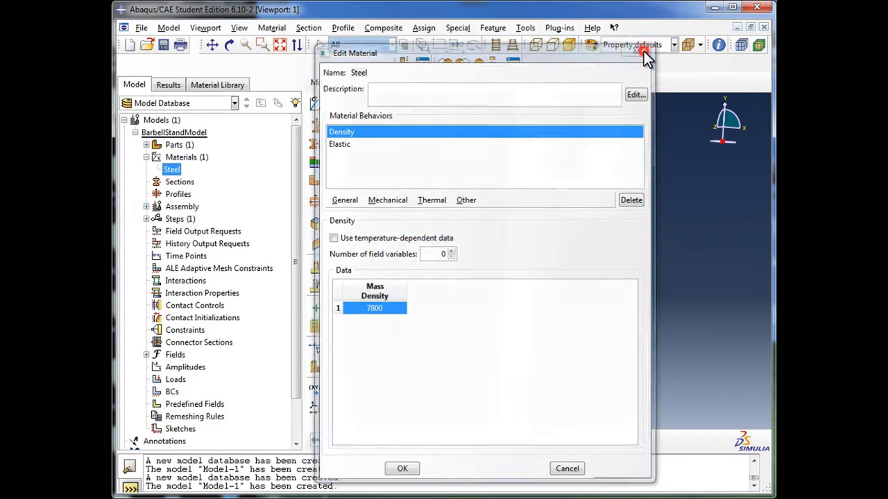
pyautogui.click(640, 48)
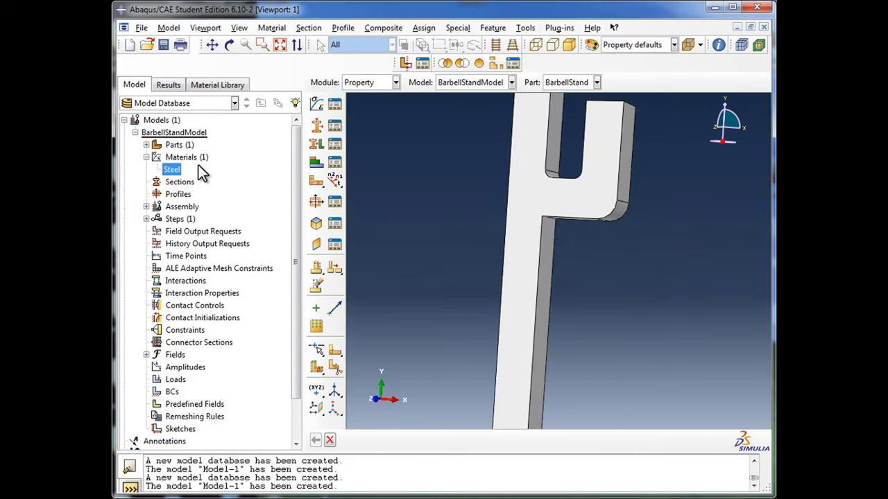
pyautogui.click(172, 170)
pyautogui.doubleClick(192, 159)
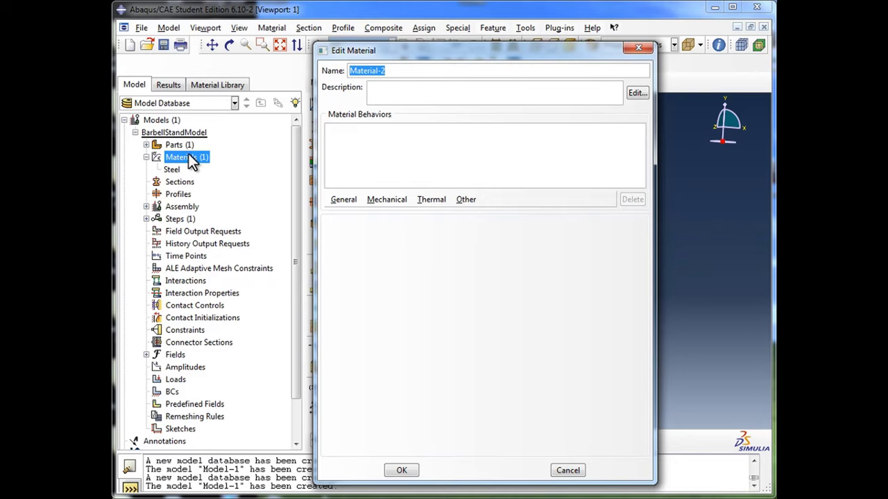
pyautogui.click(570, 472)
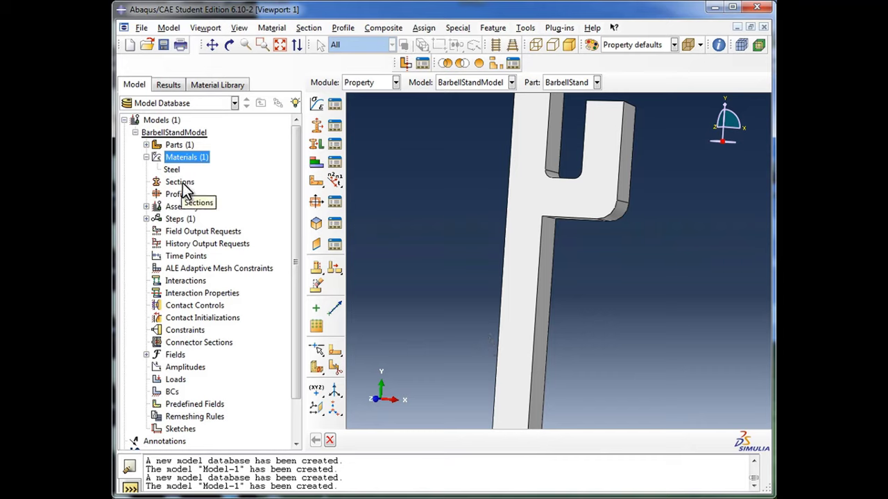
# Step: Create a solid homogeneous section named BarbellStandSection
pyautogui.doubleClick(181, 183)
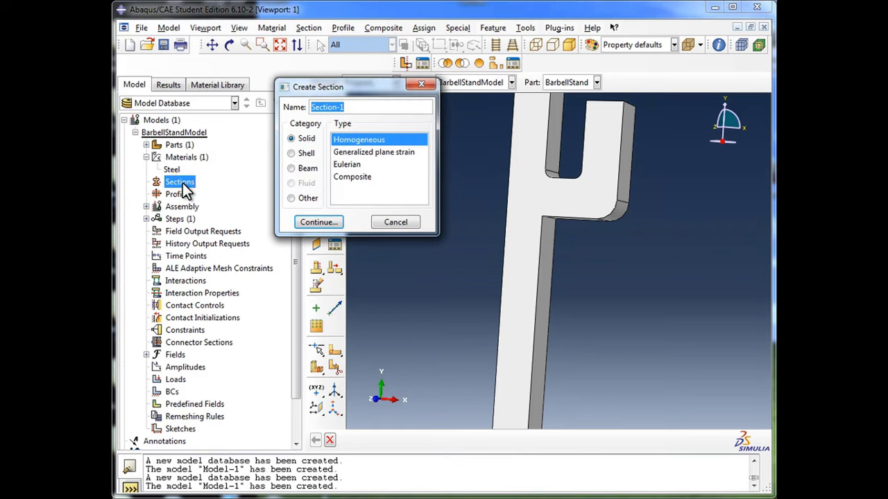
pyautogui.moveTo(330, 89); pyautogui.dragTo(470, 182)
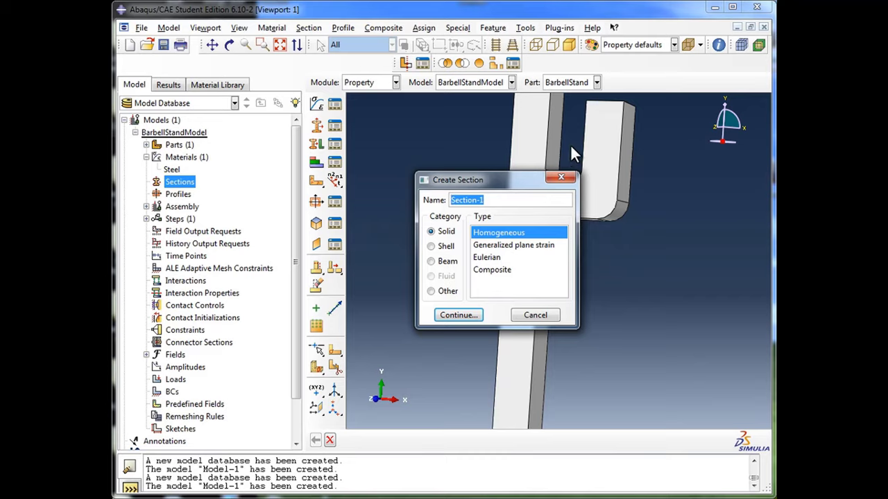
pyautogui.moveTo(516, 179); pyautogui.dragTo(678, 174)
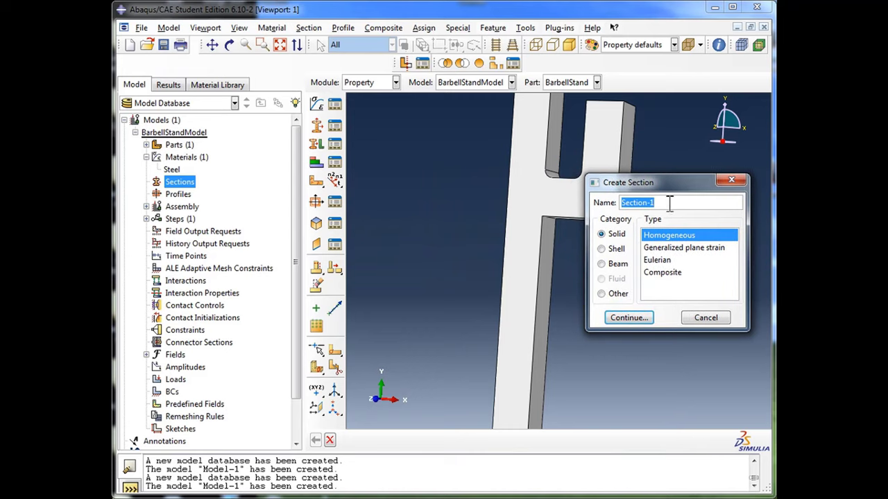
pyautogui.write('BarbellStandSection')
pyautogui.click(611, 234)
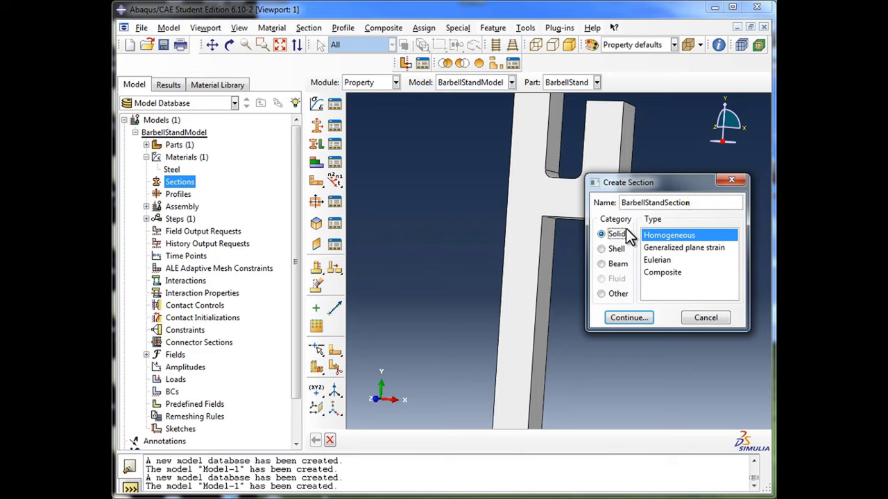
pyautogui.click(685, 240)
pyautogui.click(617, 319)
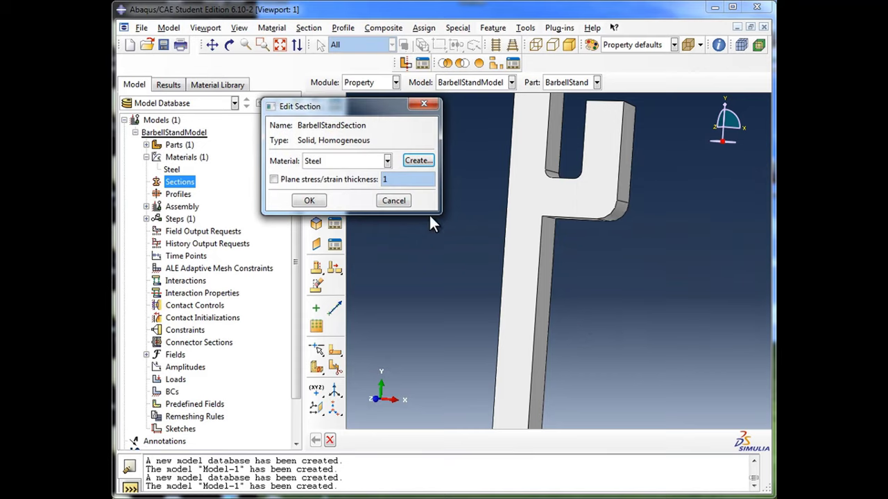
# Step: Set Steel as the material of BarbellStandSection, save the section and select it in the expanded model tree
pyautogui.click(387, 162)
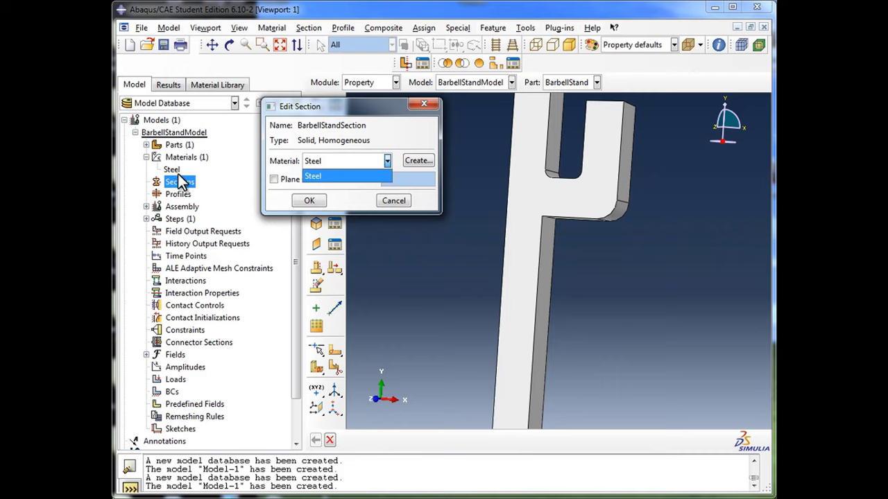
pyautogui.click(331, 175)
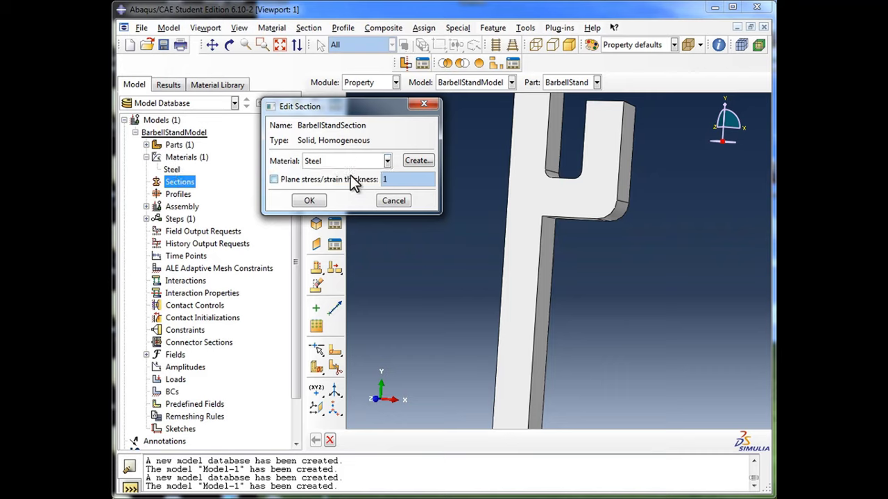
pyautogui.click(348, 163)
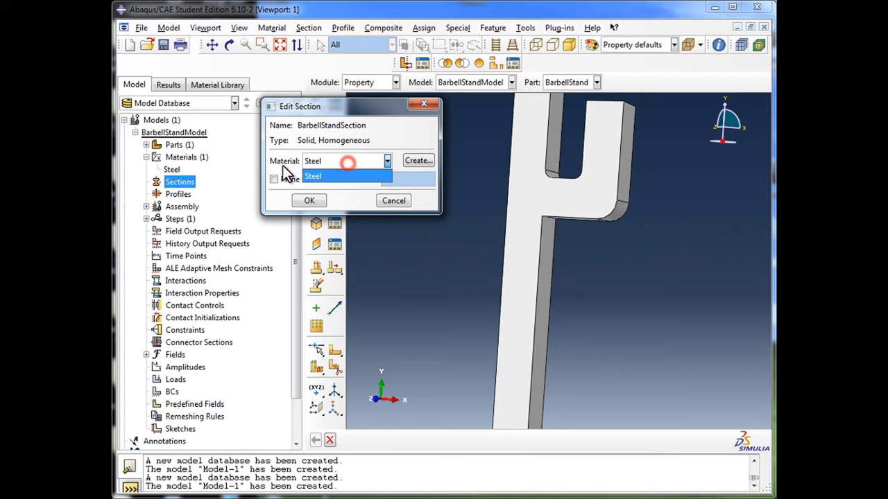
pyautogui.click(331, 163)
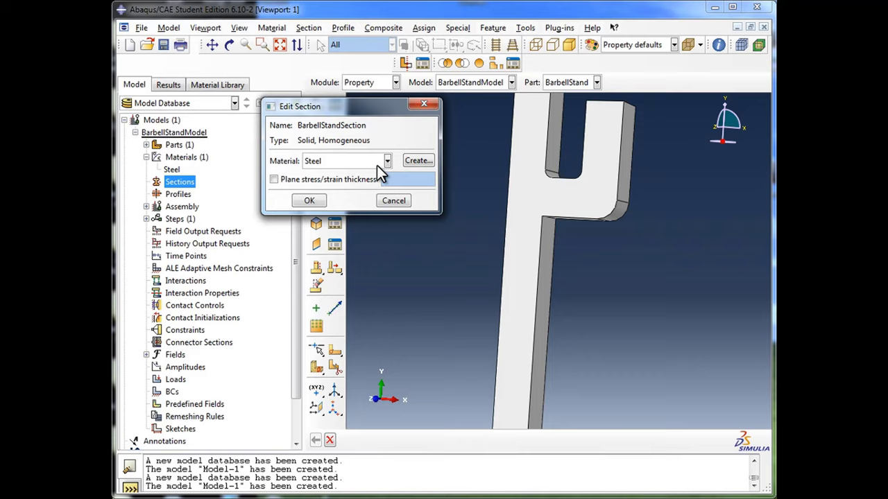
pyautogui.click(319, 199)
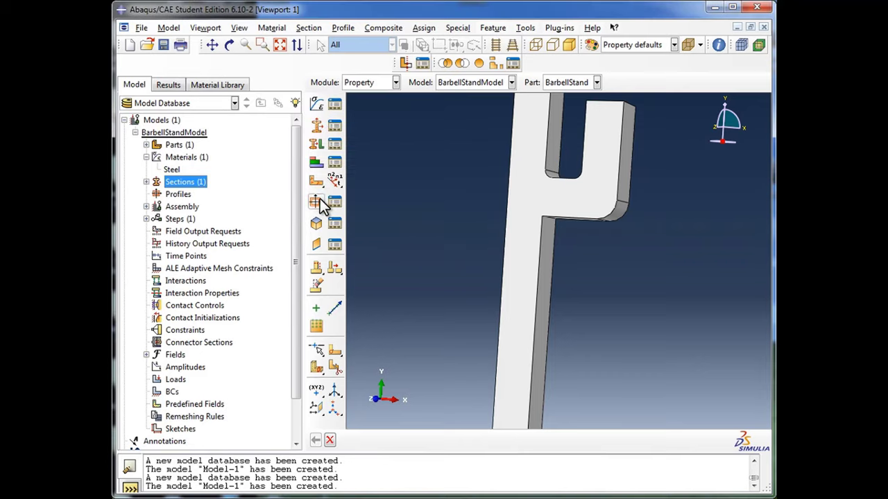
pyautogui.click(144, 182)
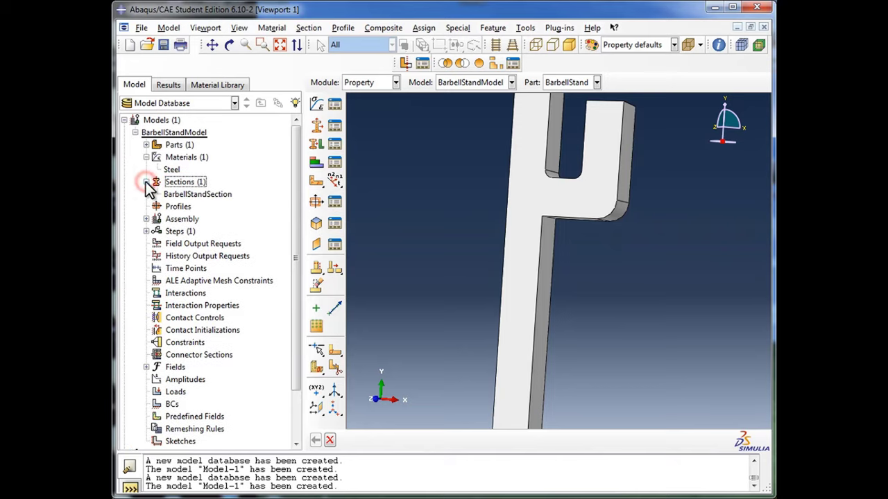
pyautogui.click(200, 195)
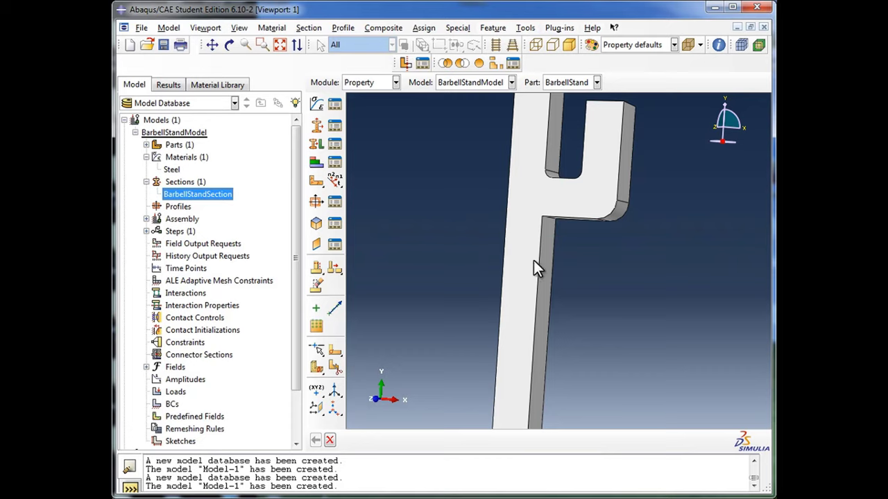
# Step: Start a section assignment for the BarbellStand part and pick the entire stand as its region
pyautogui.click(147, 145)
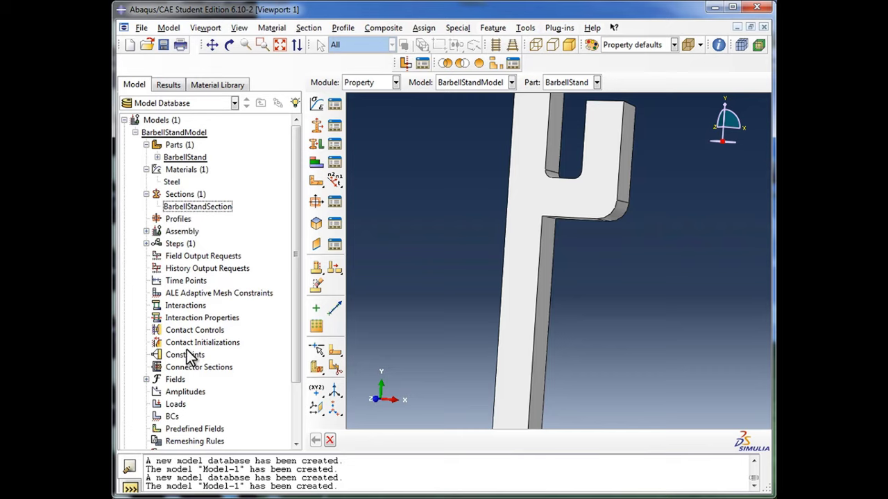
pyautogui.click(157, 158)
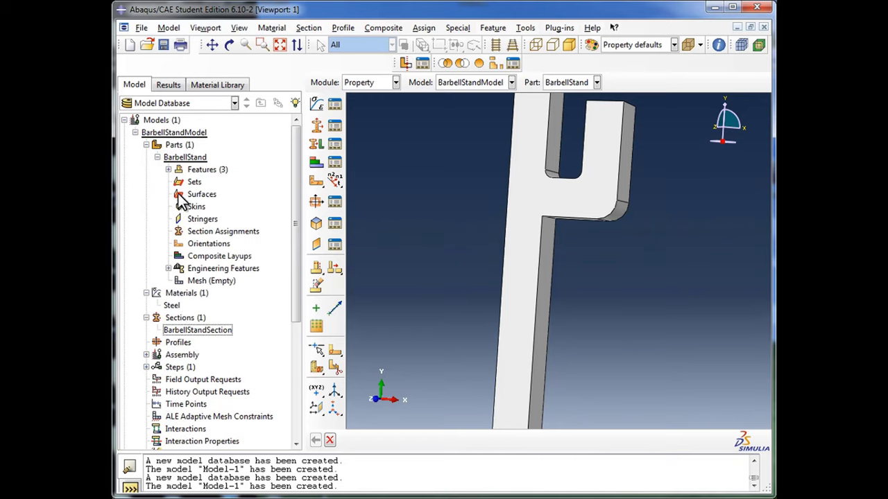
pyautogui.click(208, 234)
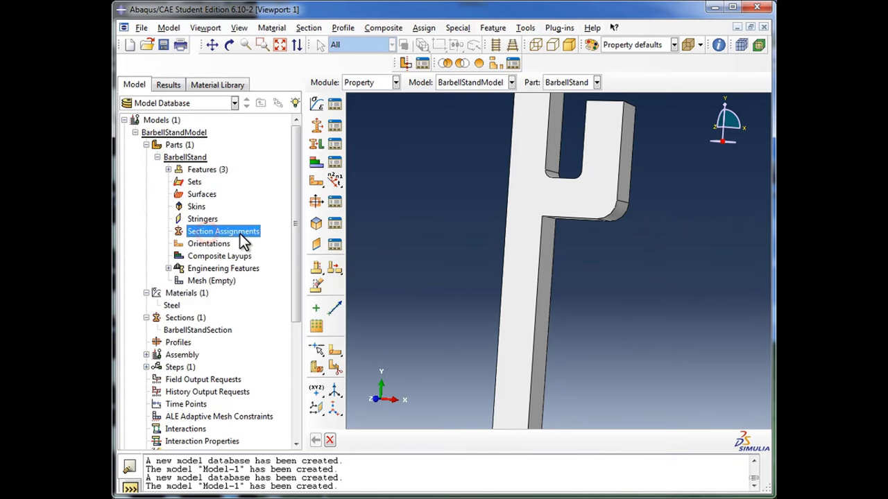
pyautogui.doubleClick(241, 234)
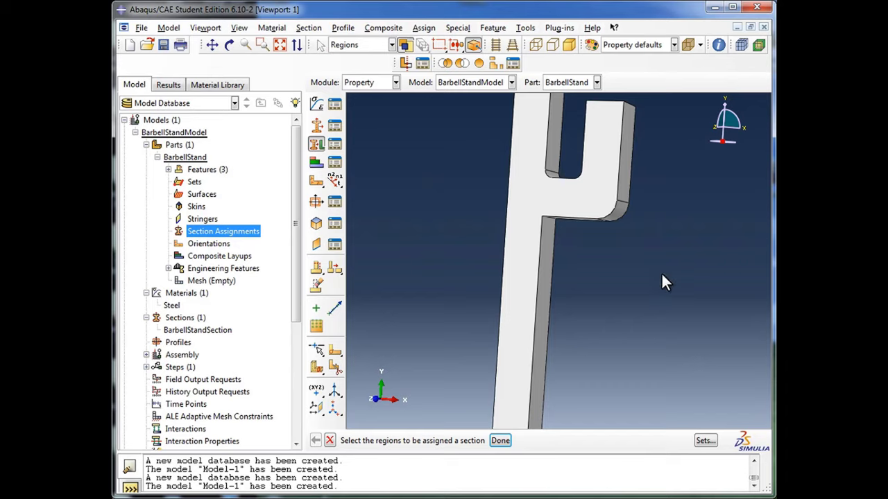
pyautogui.scroll(-5, 639, 303)
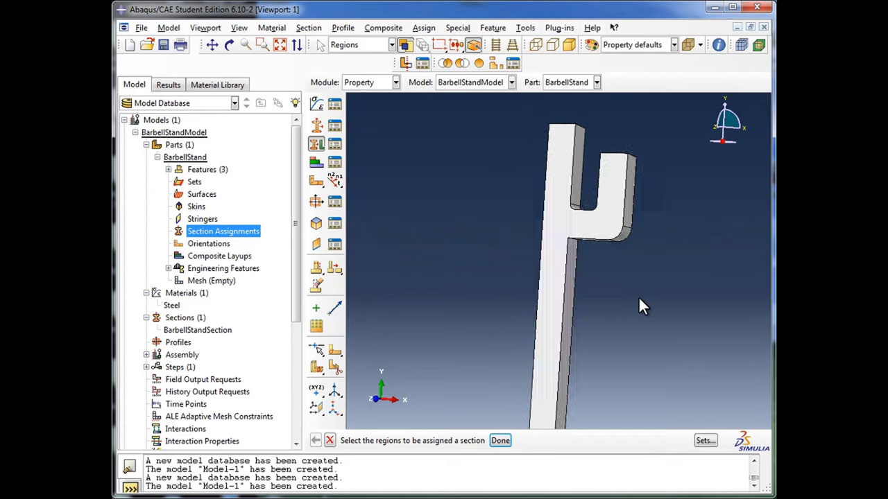
pyautogui.scroll(-4, 666, 208)
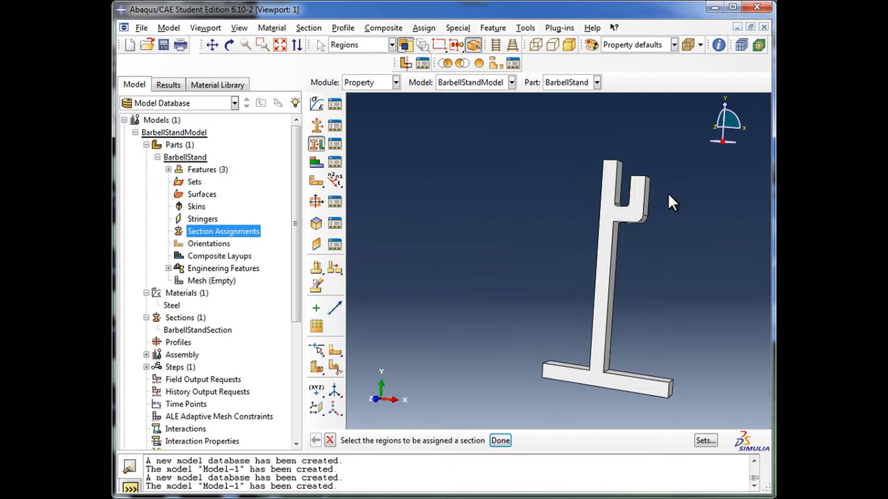
pyautogui.scroll(-1, 695, 215)
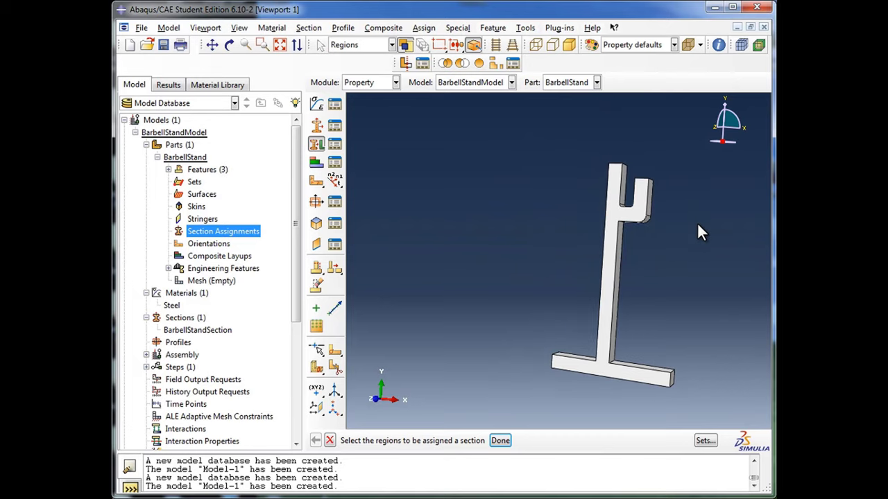
pyautogui.click(615, 234)
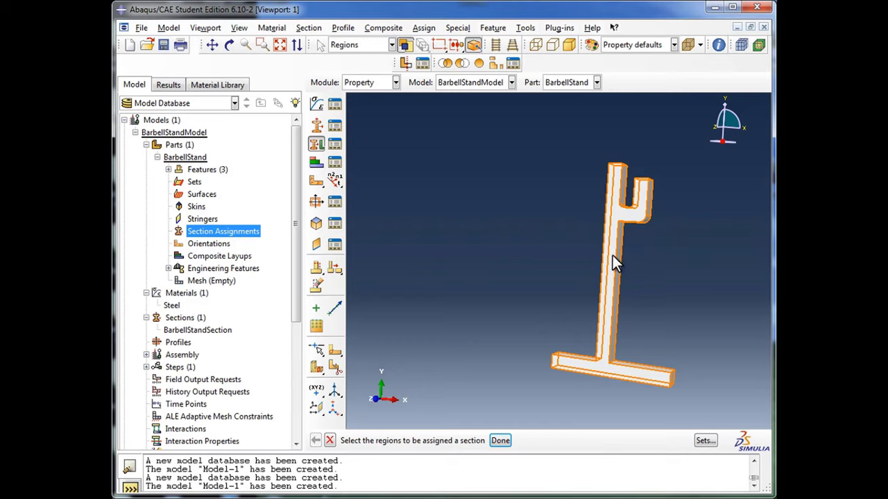
pyautogui.click(523, 412)
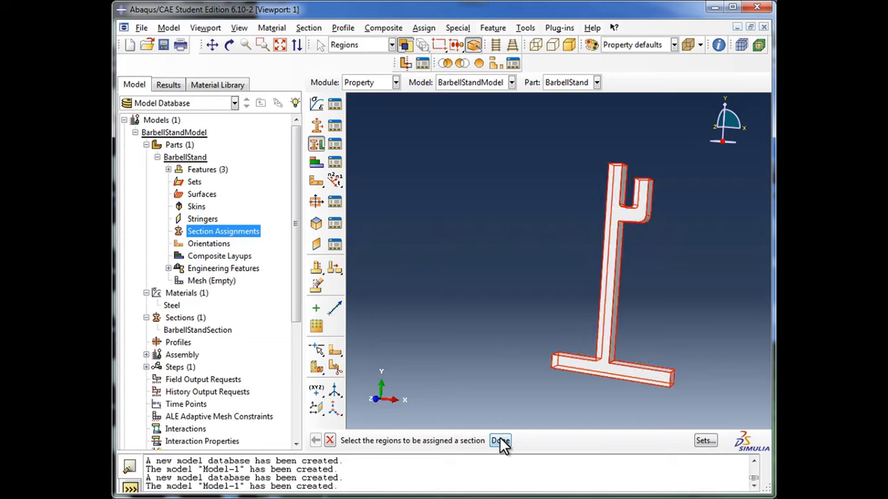
pyautogui.click(500, 441)
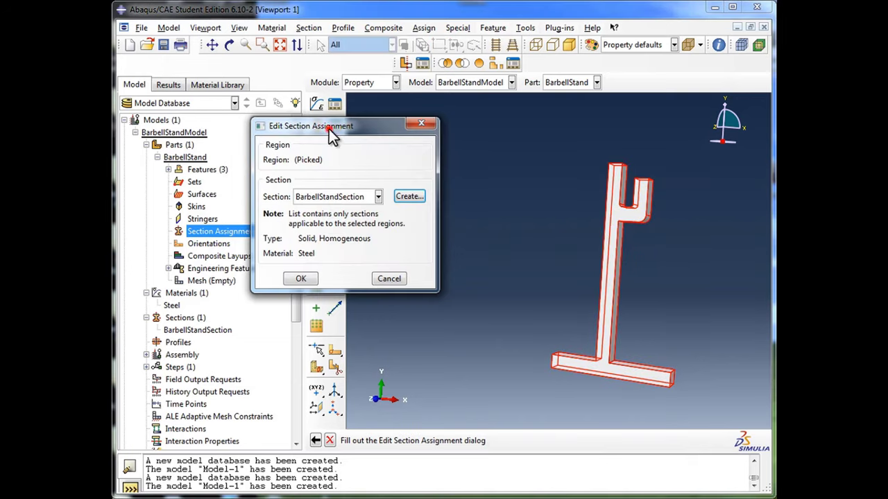
# Step: Assign BarbellStandSection to the picked region and confirm the section assignment
pyautogui.moveTo(330, 130); pyautogui.dragTo(439, 163)
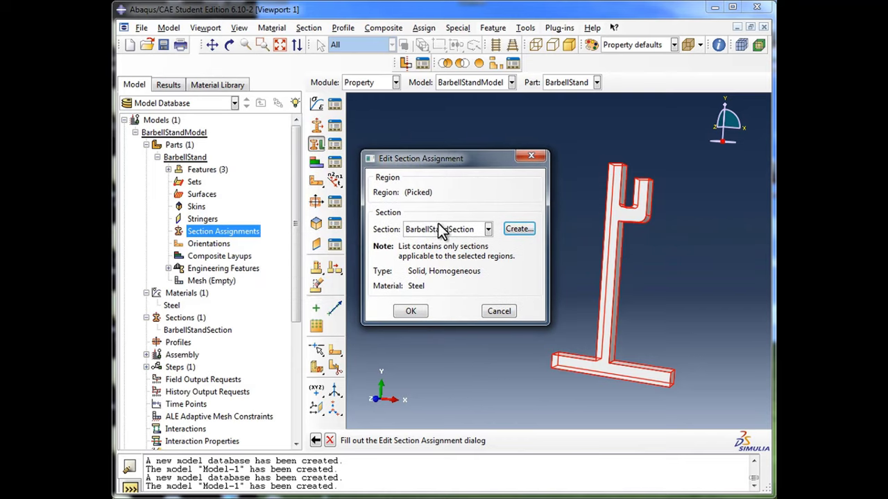
pyautogui.click(392, 230)
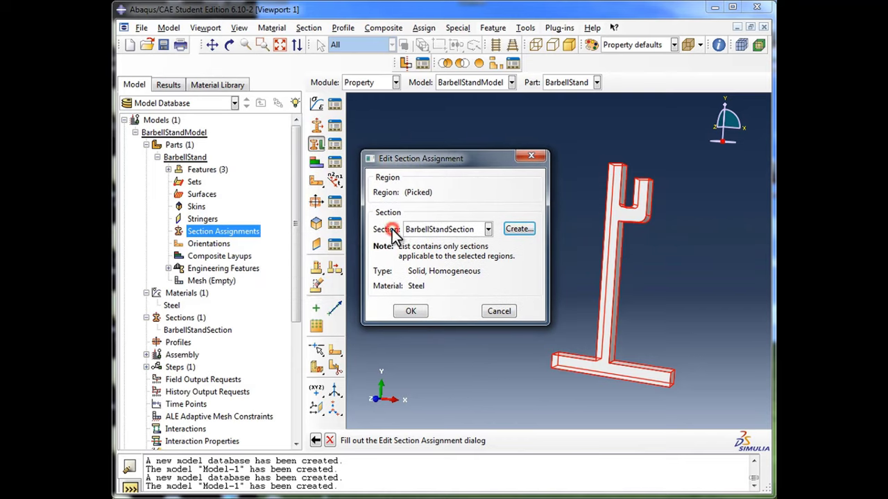
pyautogui.click(435, 230)
pyautogui.click(431, 229)
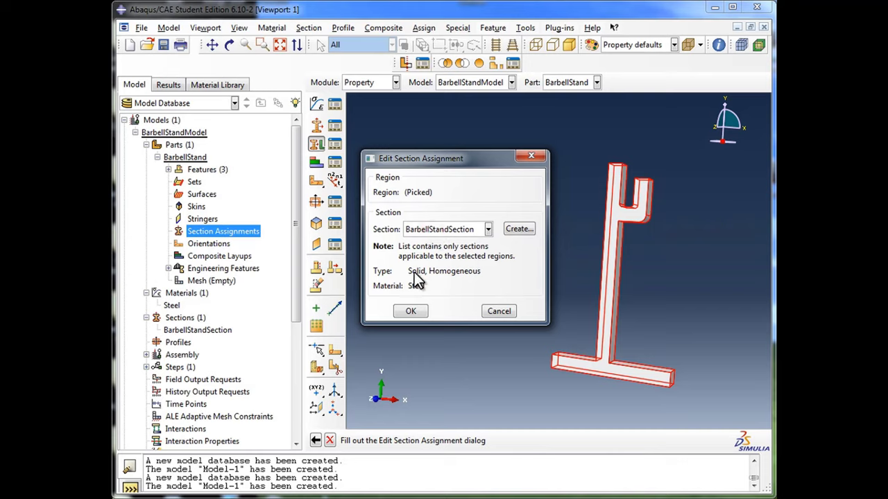
pyautogui.click(410, 311)
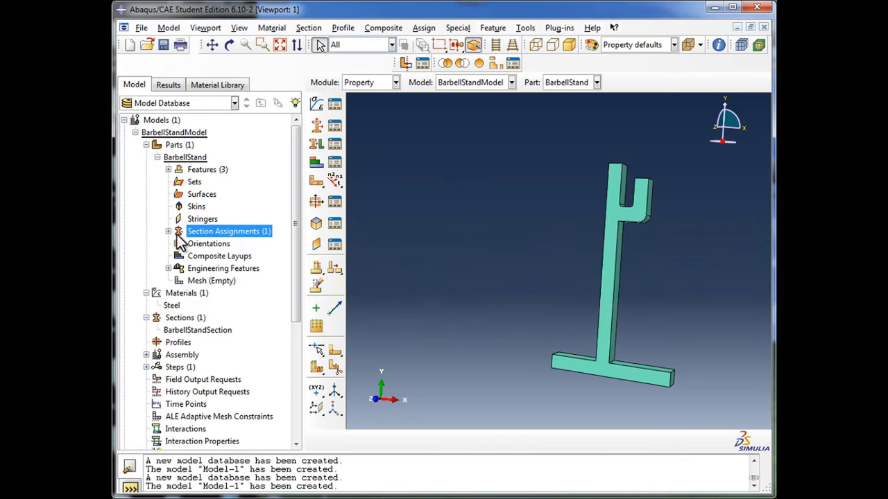
# Step: Review the section assignment listed under BarbellStand, then collapse the parts, materials and sections branches of the model tree
pyautogui.click(167, 231)
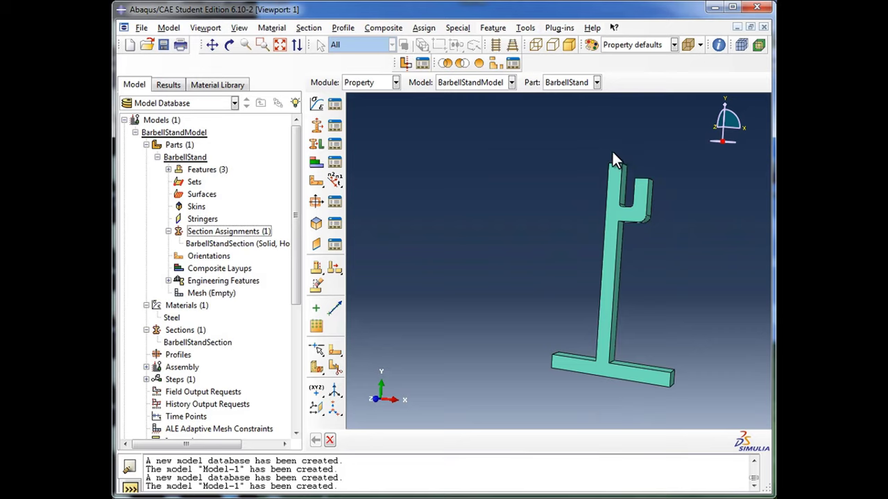
pyautogui.click(168, 232)
pyautogui.click(158, 158)
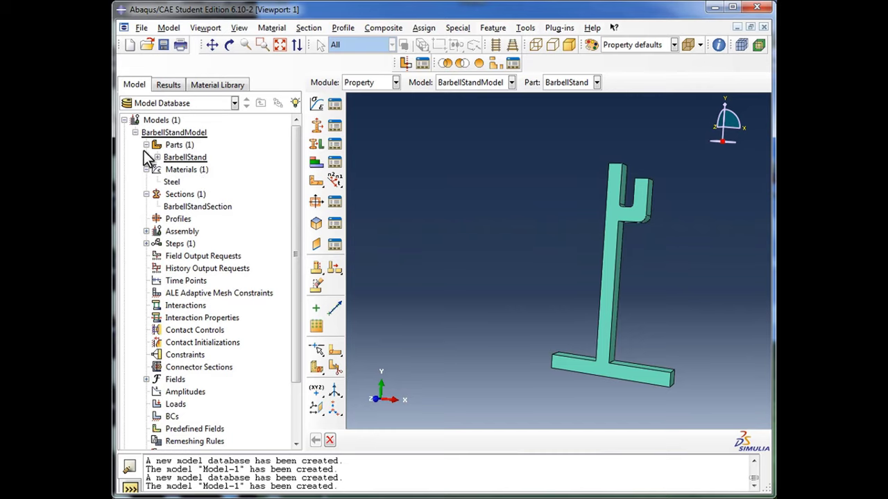
pyautogui.click(146, 145)
pyautogui.click(146, 158)
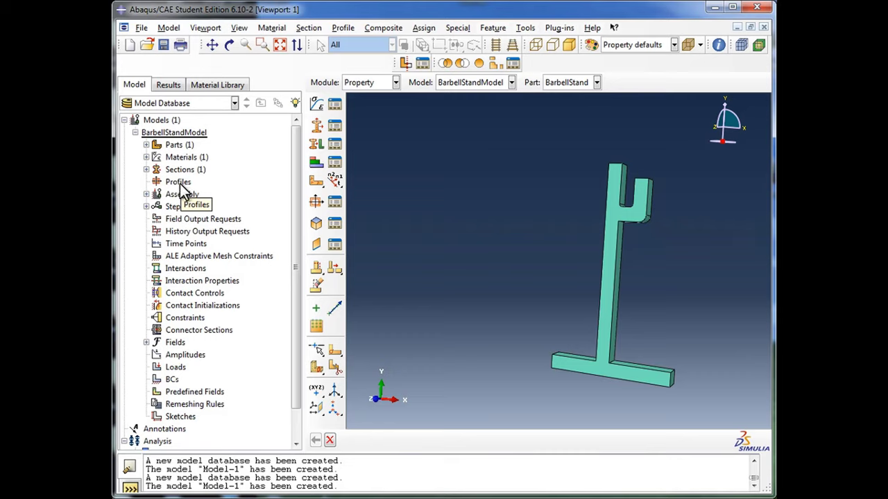
# Step: Start a new profile with the I shape and open its dimension settings
pyautogui.doubleClick(179, 183)
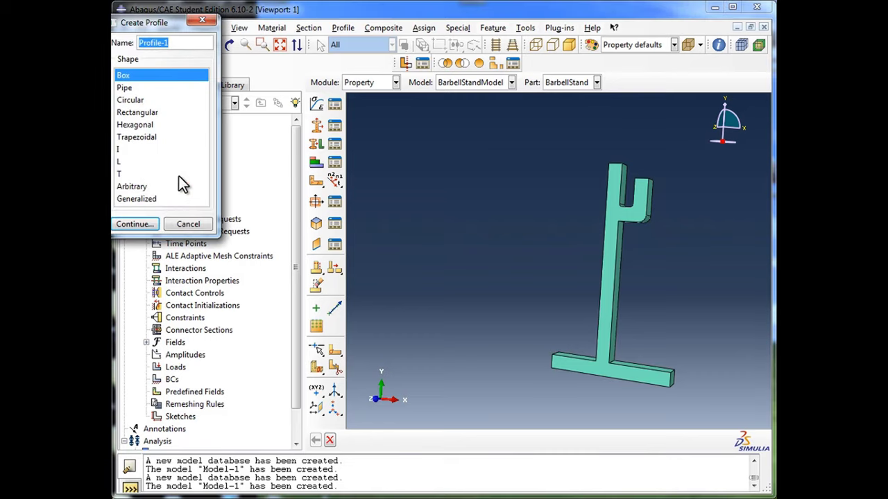
pyautogui.moveTo(140, 27); pyautogui.dragTo(415, 163)
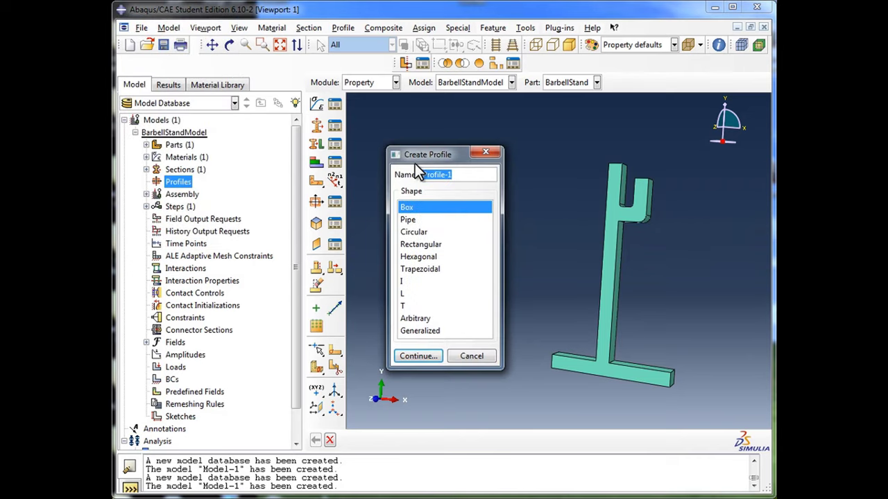
pyautogui.click(417, 282)
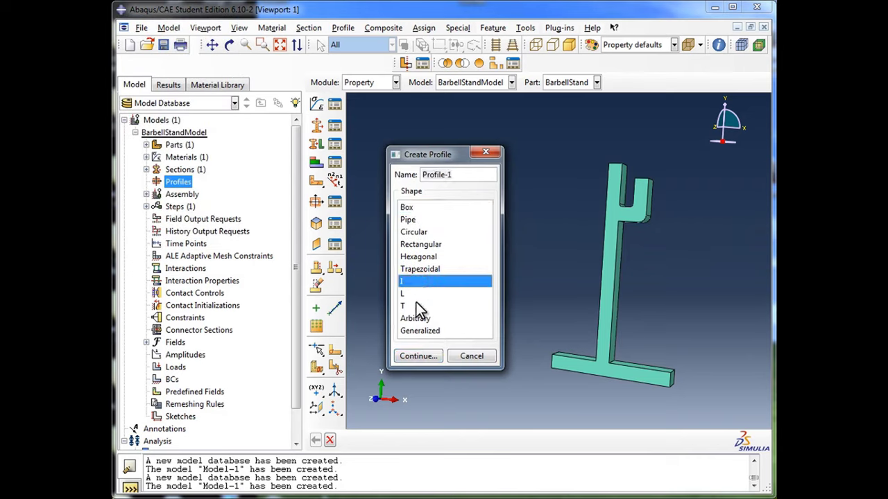
pyautogui.click(413, 292)
pyautogui.click(414, 284)
pyautogui.click(430, 356)
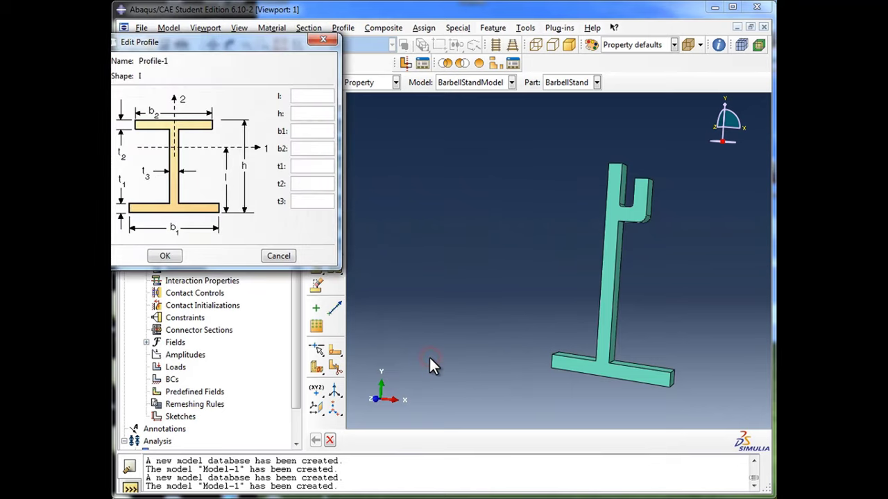
# Step: Close the Profile-1 editor without defining the I-shaped profile
pyautogui.moveTo(229, 43); pyautogui.dragTo(499, 136)
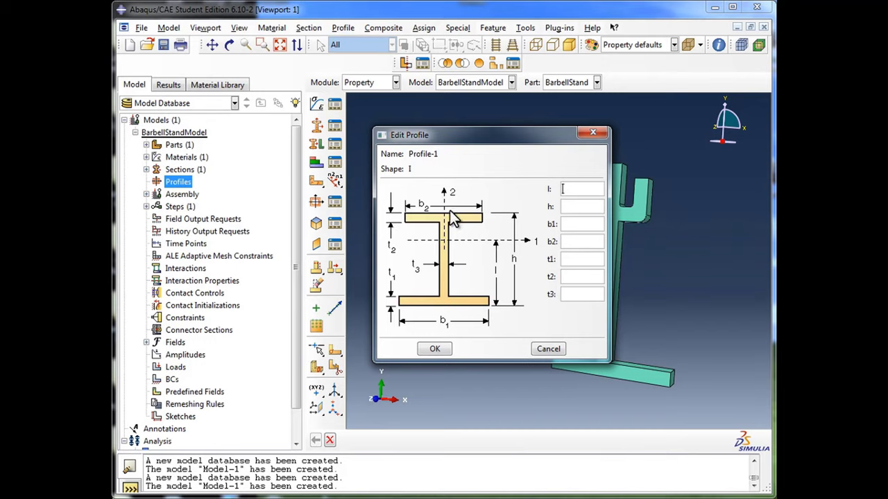
pyautogui.click(548, 350)
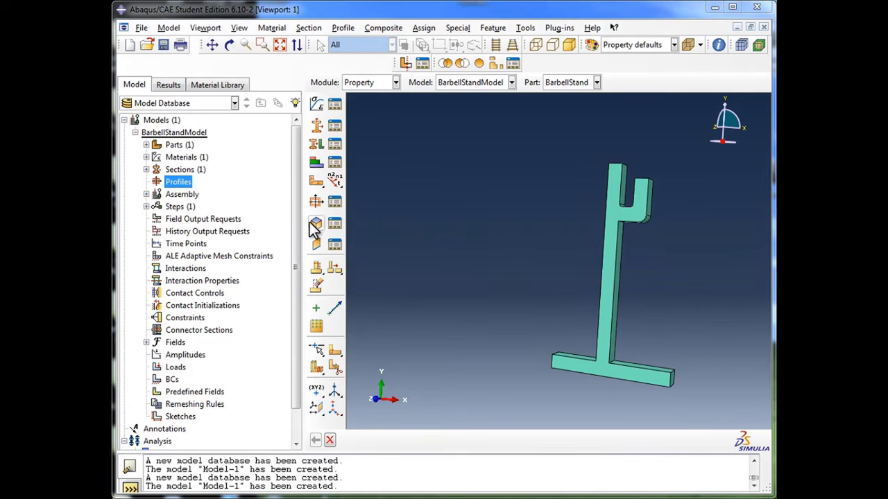
pyautogui.click(187, 197)
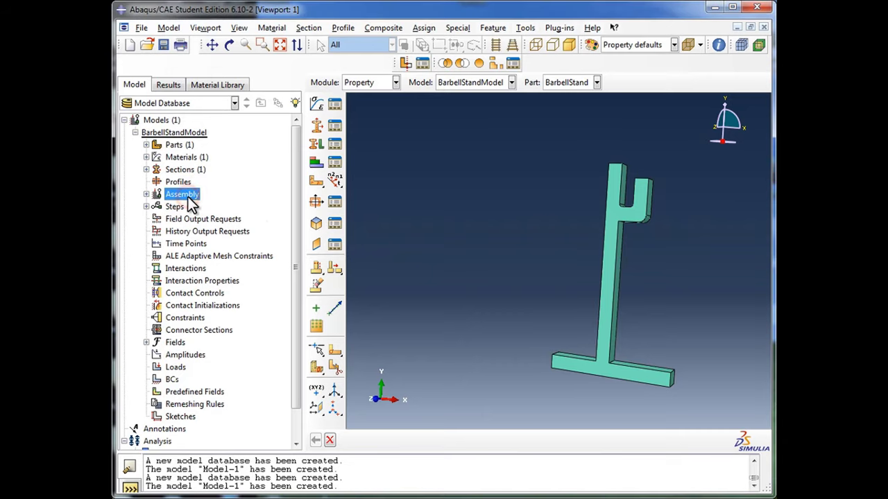
pyautogui.click(191, 168)
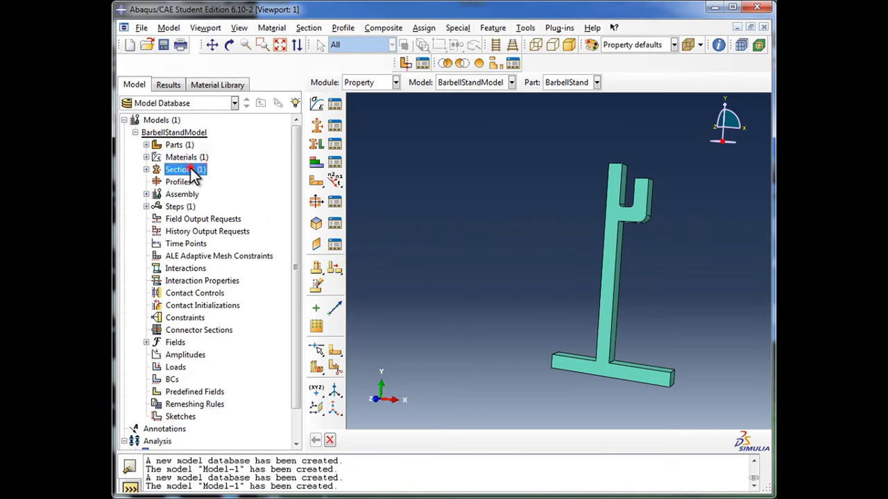
pyautogui.click(202, 158)
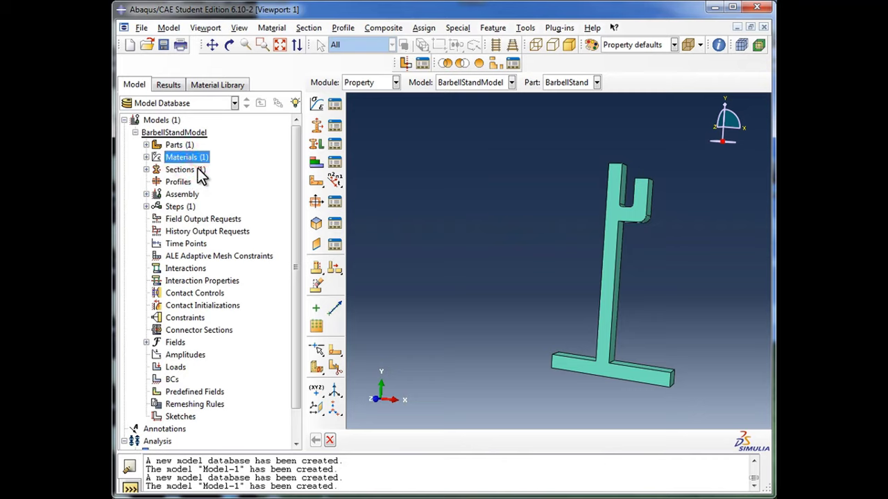
pyautogui.click(197, 169)
pyautogui.click(194, 181)
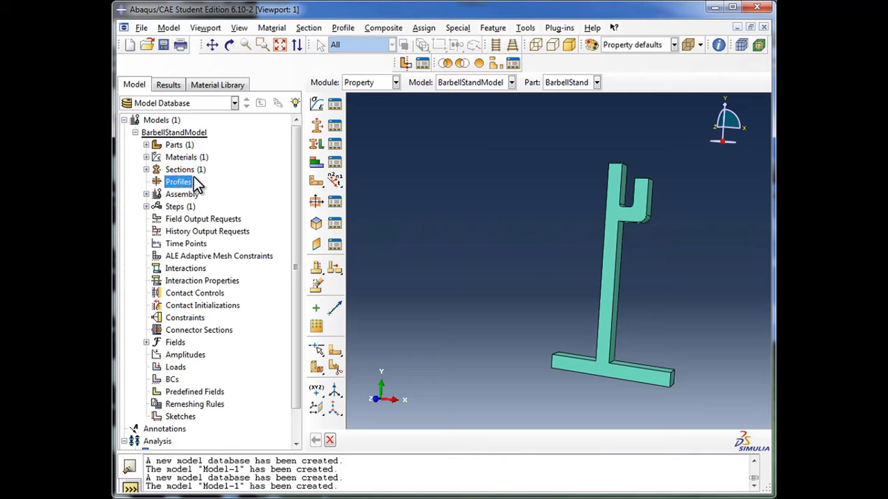
pyautogui.click(198, 158)
pyautogui.click(184, 181)
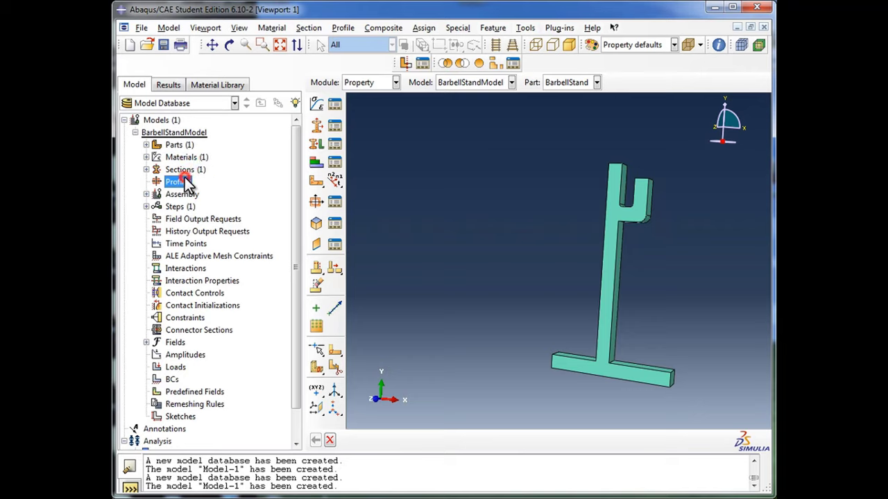
pyautogui.click(190, 170)
pyautogui.click(194, 159)
pyautogui.click(189, 170)
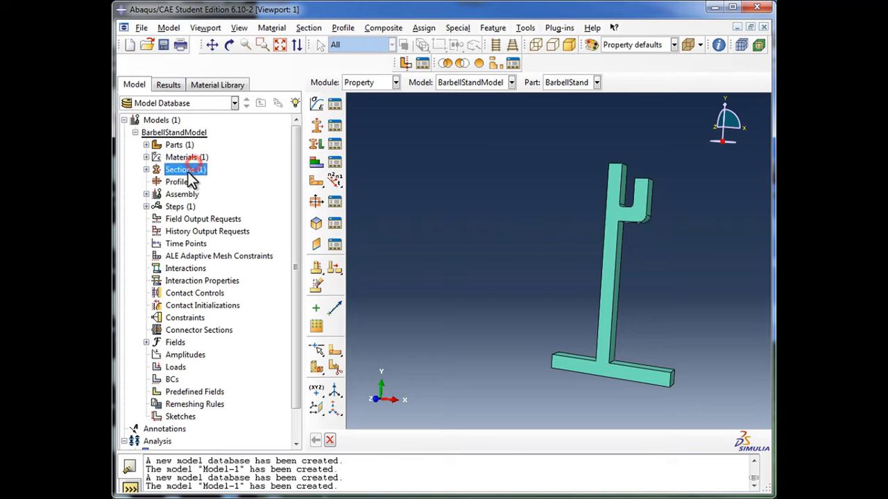
pyautogui.click(182, 182)
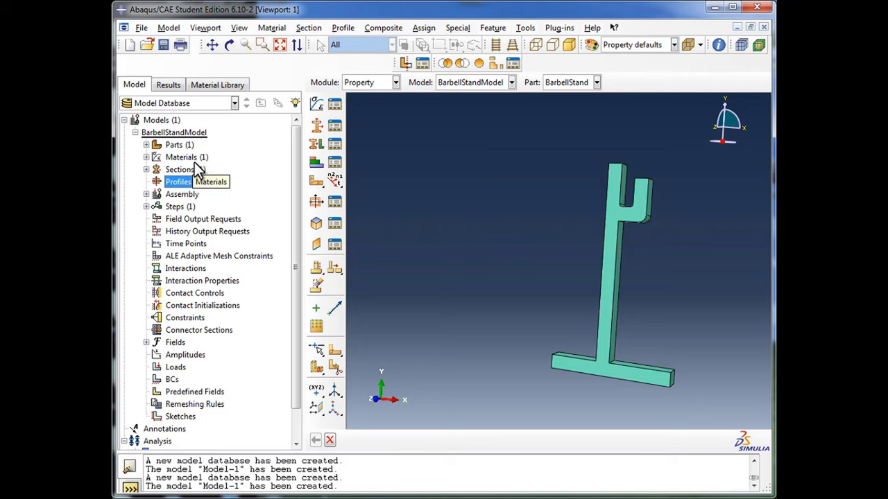
# Step: Switch from the Property module to the Assembly module for BarbellStandModel
pyautogui.click(397, 82)
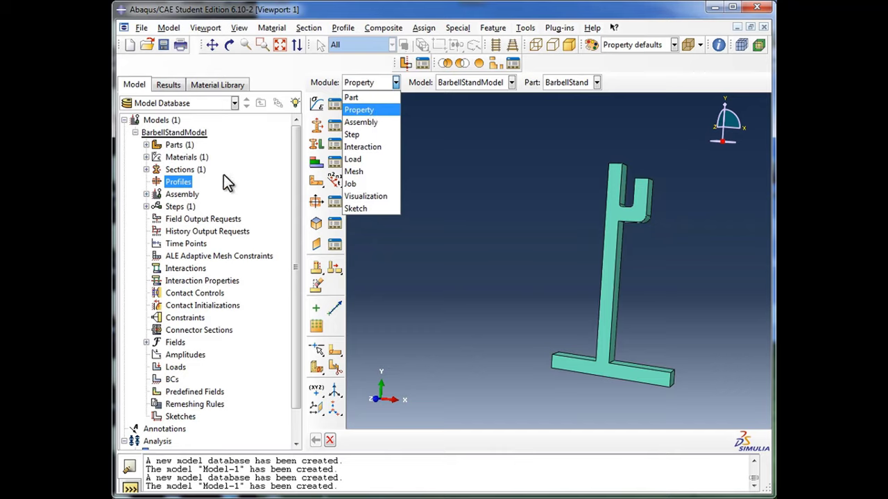
pyautogui.click(188, 196)
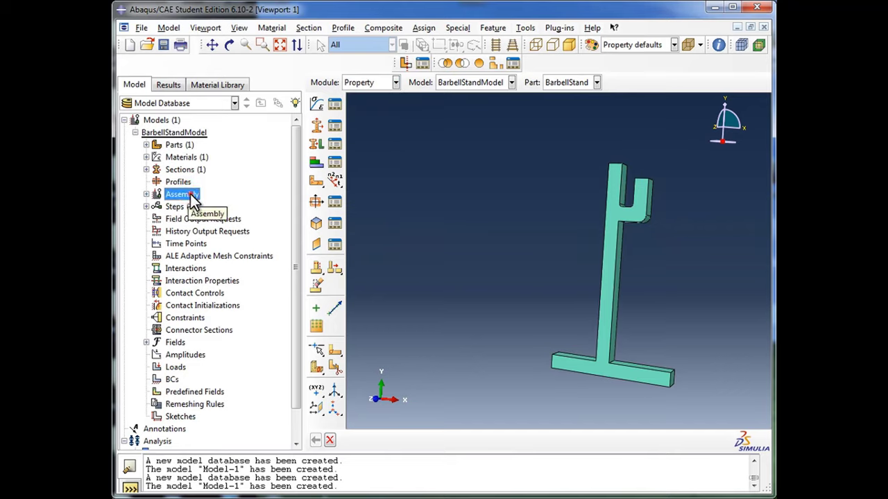
pyautogui.doubleClick(192, 197)
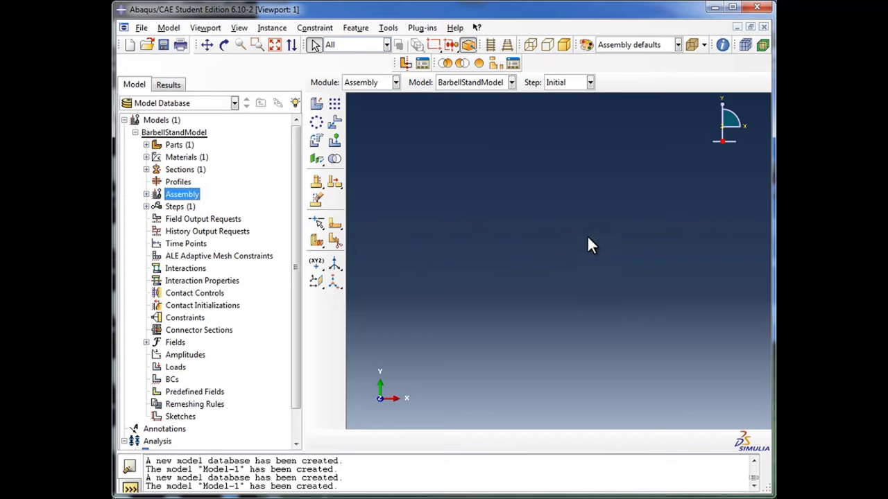
pyautogui.click(178, 145)
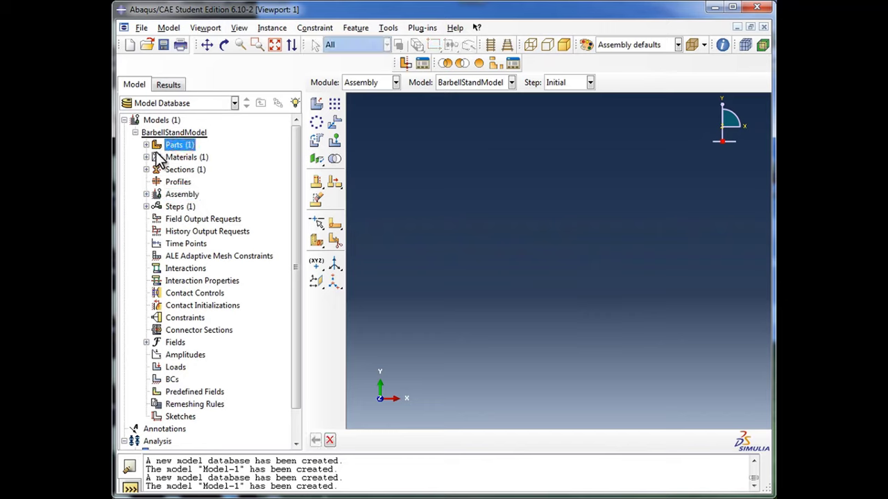
pyautogui.click(182, 197)
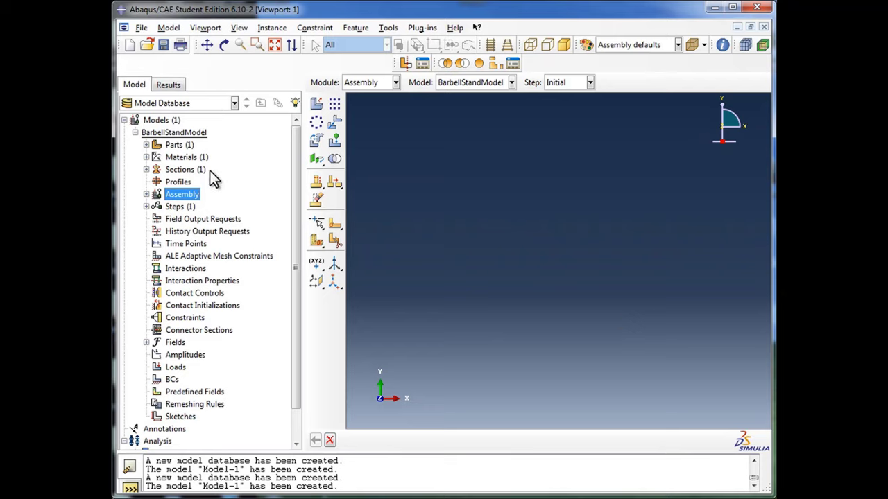
pyautogui.click(182, 145)
pyautogui.click(187, 195)
# Step: Expand the Assembly container of BarbellStandModel to reach its Instances entry
pyautogui.click(147, 195)
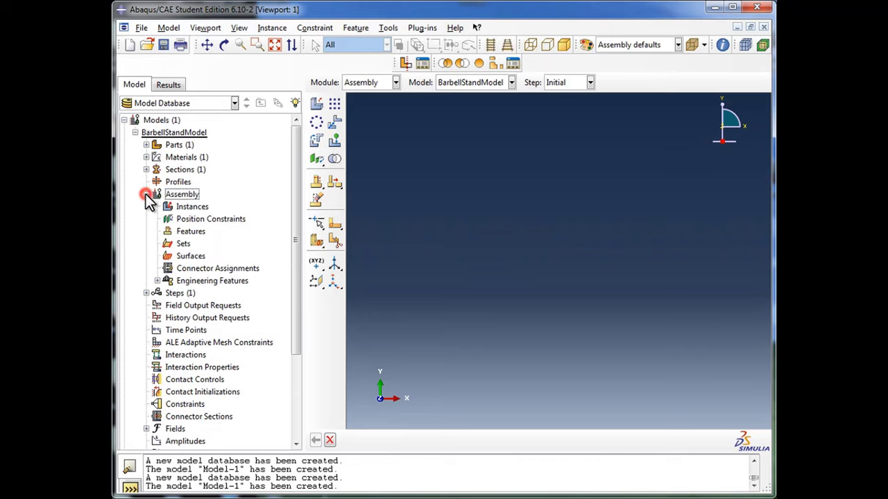
pyautogui.click(198, 206)
pyautogui.click(217, 218)
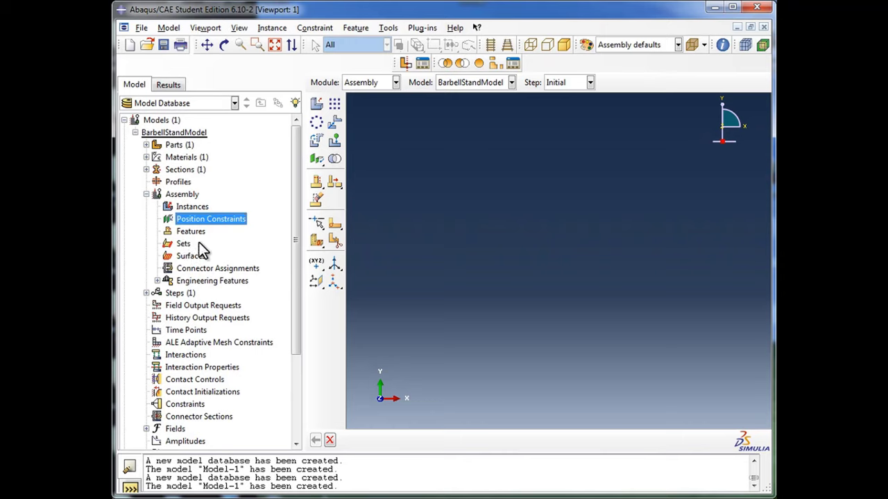
pyautogui.click(183, 245)
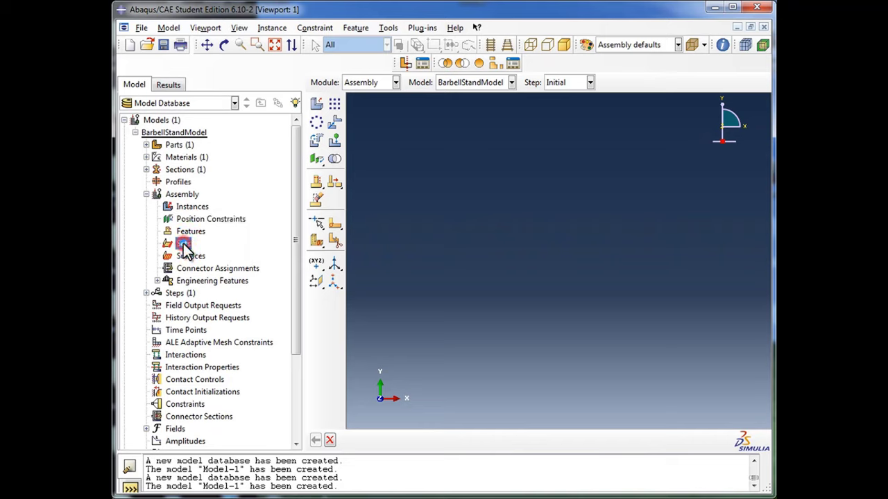
pyautogui.click(191, 209)
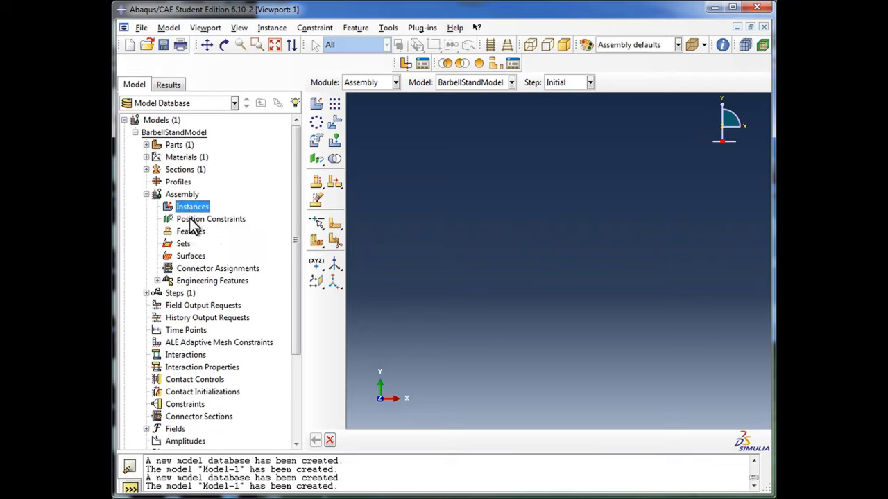
pyautogui.click(193, 219)
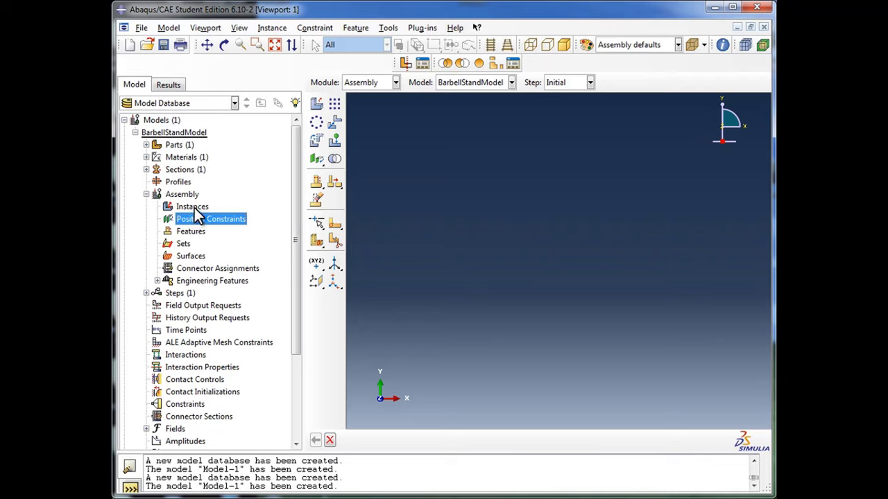
# Step: Create a dependent (mesh on part) instance of the BarbellStand part in the assembly
pyautogui.doubleClick(193, 207)
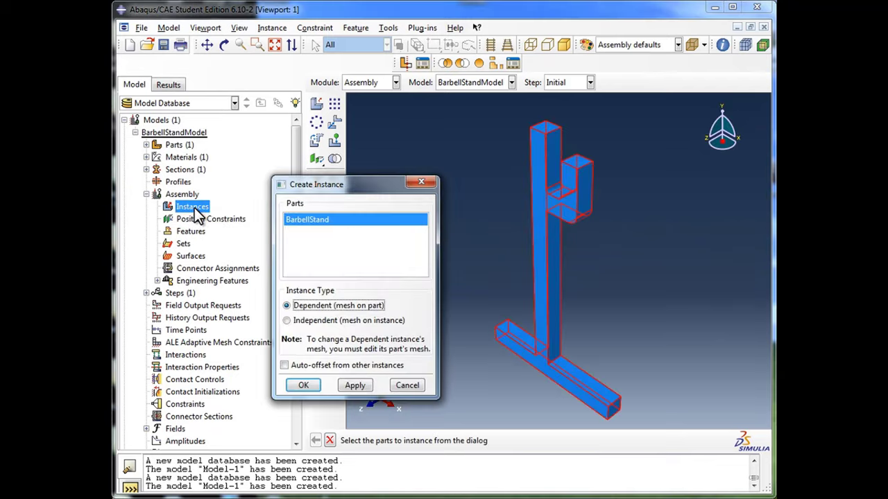
pyautogui.moveTo(350, 185); pyautogui.dragTo(390, 131)
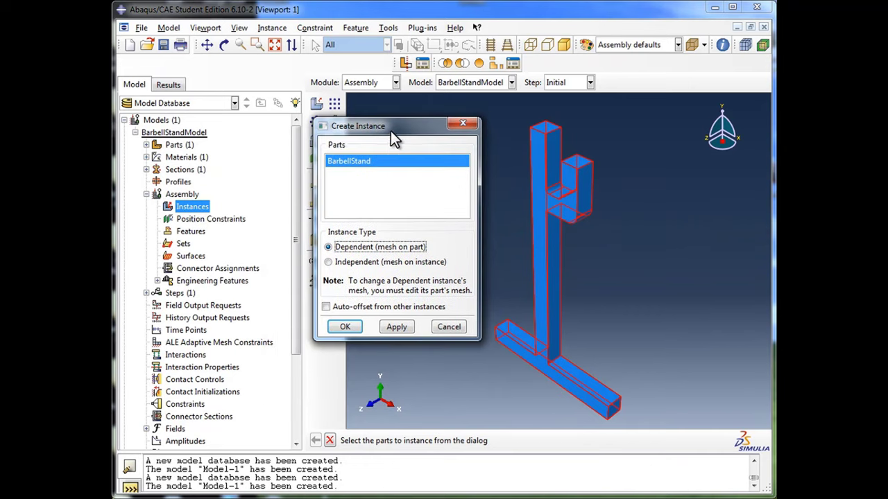
pyautogui.click(364, 192)
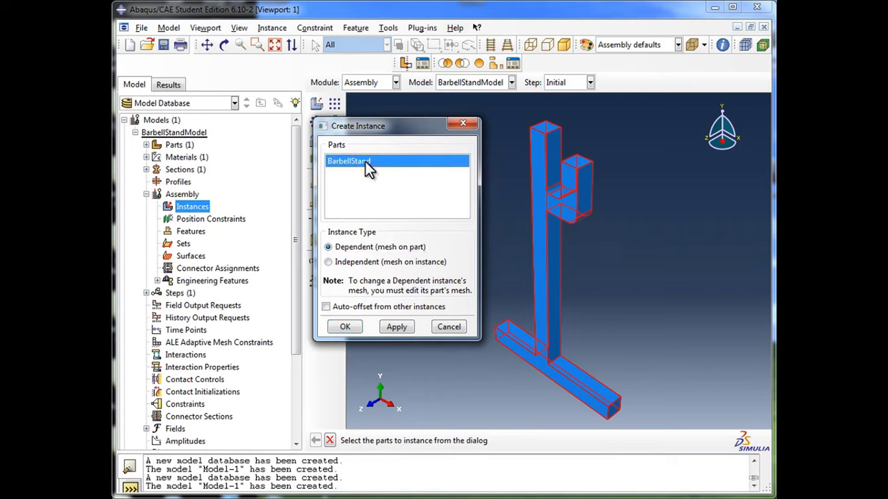
pyautogui.moveTo(381, 129); pyautogui.dragTo(291, 159)
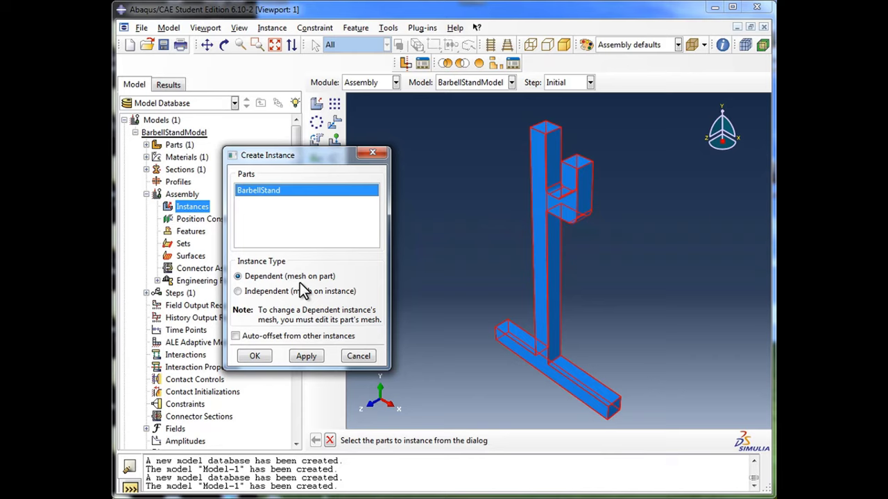
pyautogui.click(270, 277)
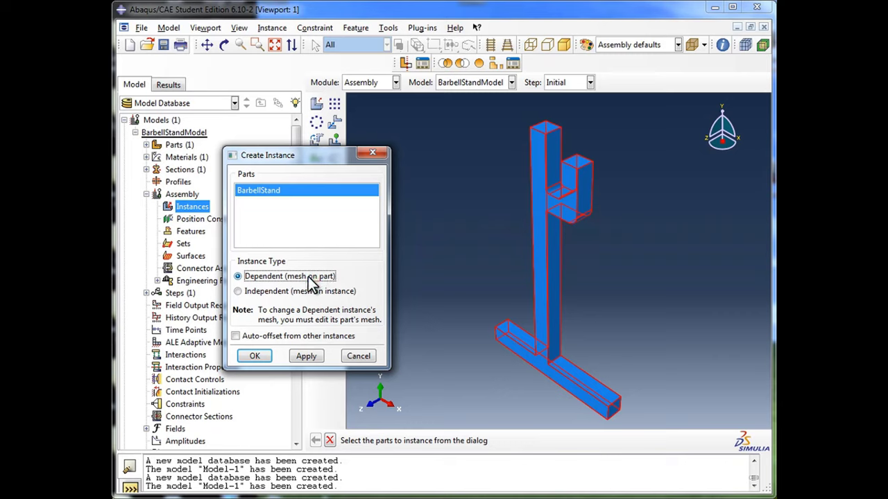
pyautogui.click(266, 352)
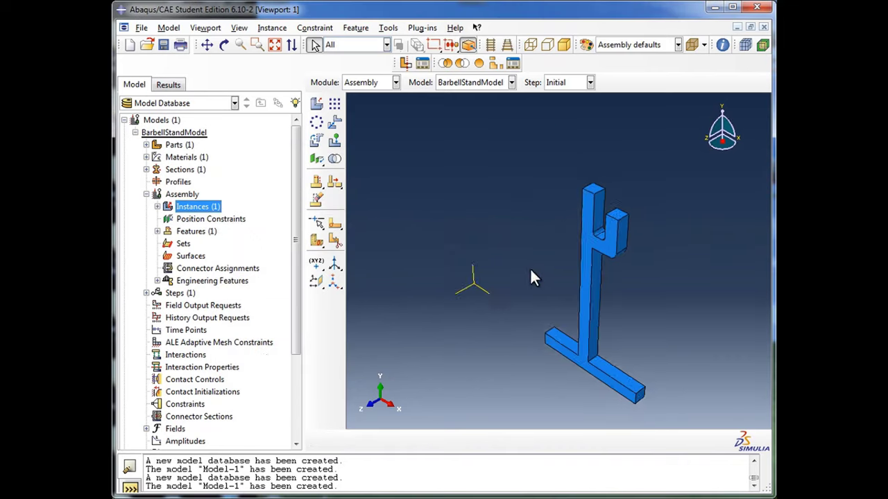
# Step: Examine the instanced stand and the assembly's instance and datum coordinate system entries in the model tree
pyautogui.scroll(4, 589, 388)
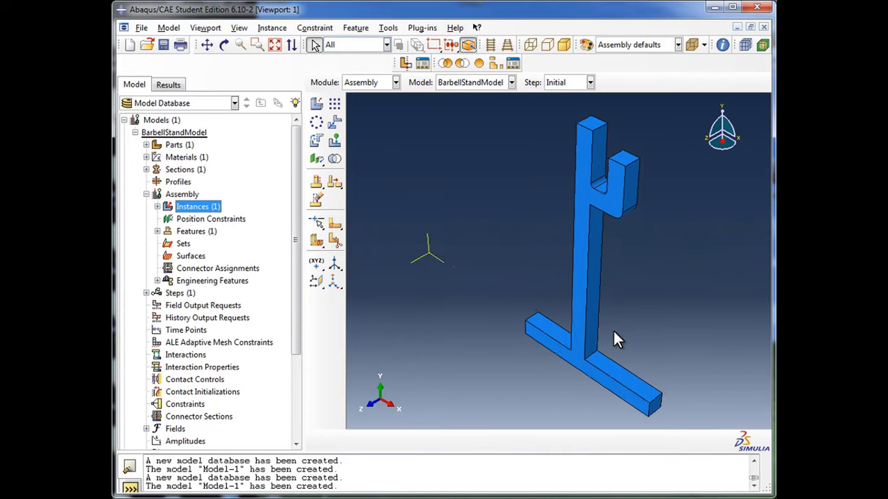
pyautogui.scroll(-2, 614, 332)
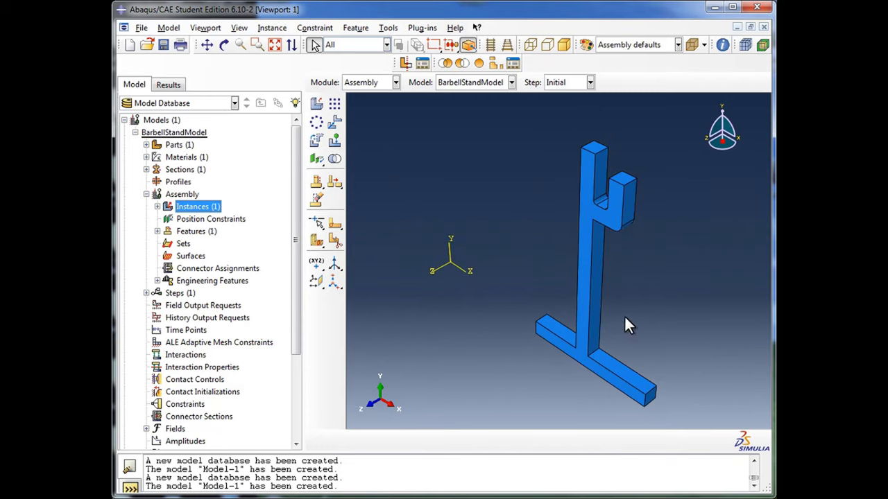
pyautogui.click(158, 207)
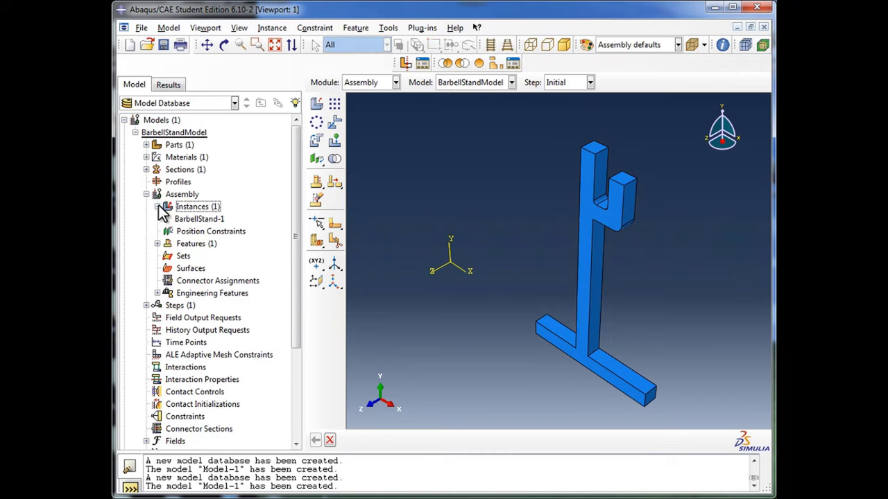
pyautogui.click(159, 206)
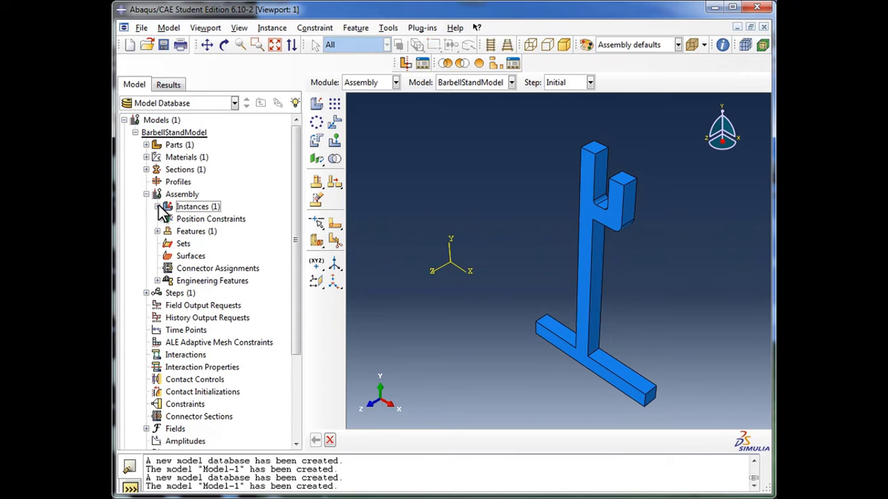
pyautogui.click(158, 232)
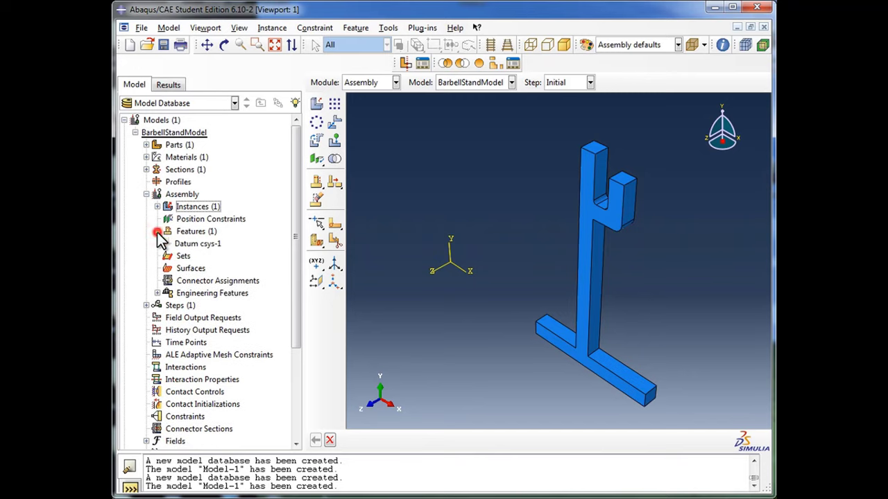
pyautogui.click(214, 248)
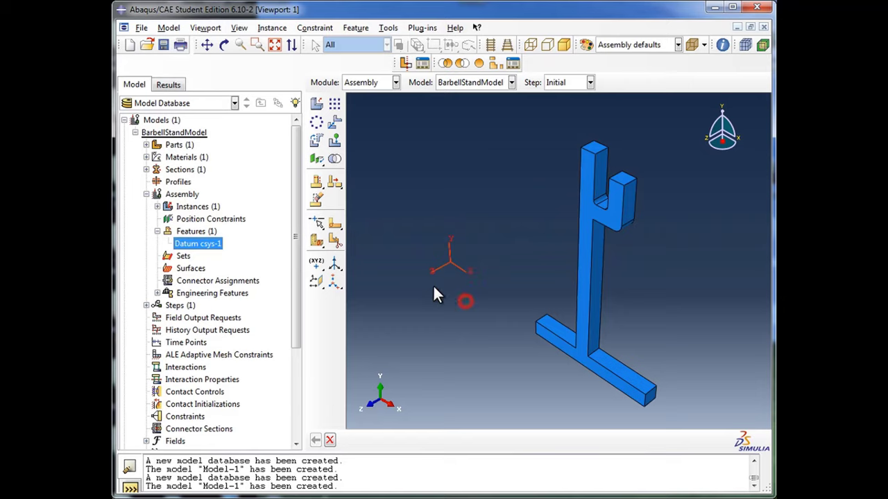
pyautogui.click(158, 231)
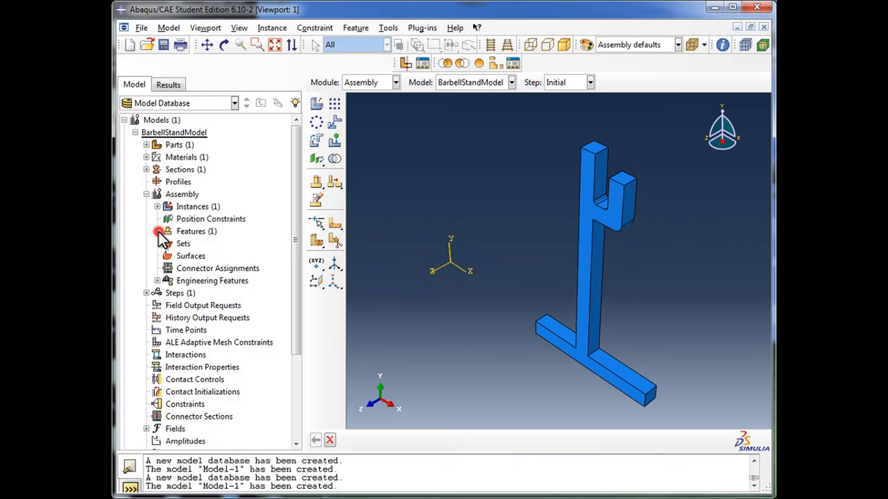
pyautogui.click(146, 195)
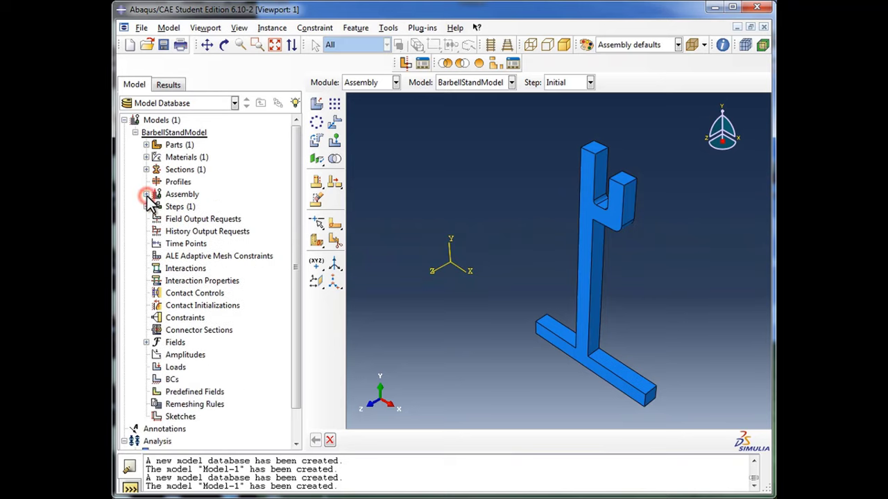
# Step: Begin a new analysis step named LoadingStep, inserted after the Initial step, with the General procedure type
pyautogui.click(185, 208)
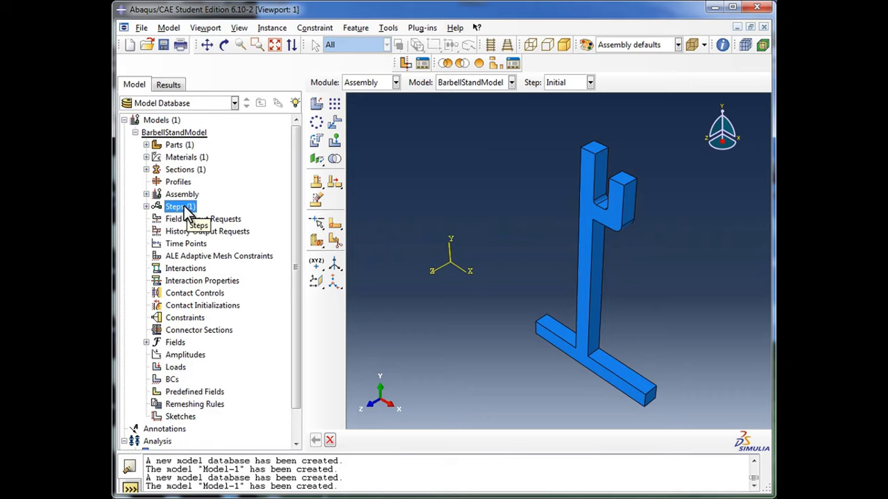
pyautogui.click(146, 206)
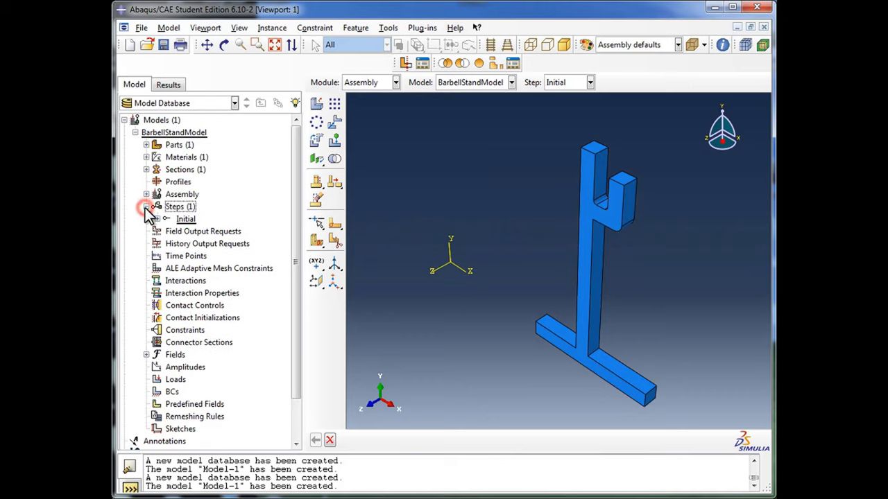
pyautogui.click(188, 220)
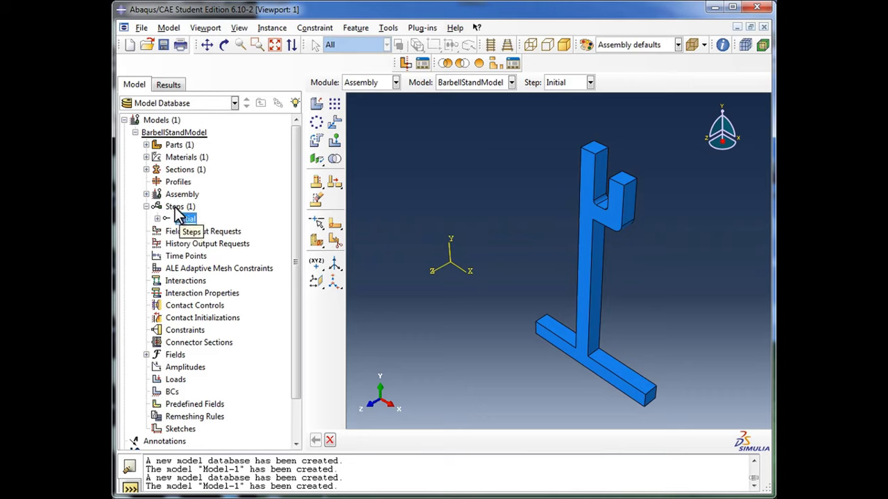
pyautogui.doubleClick(175, 207)
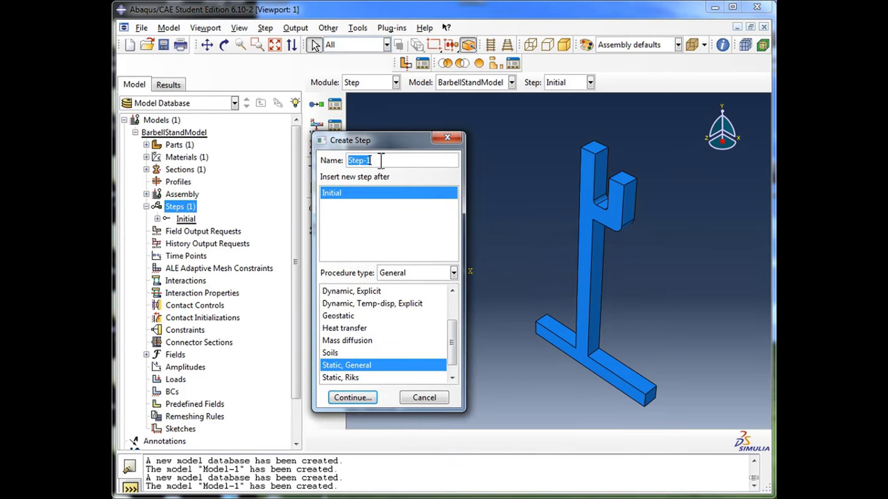
pyautogui.write('LoadingStep')
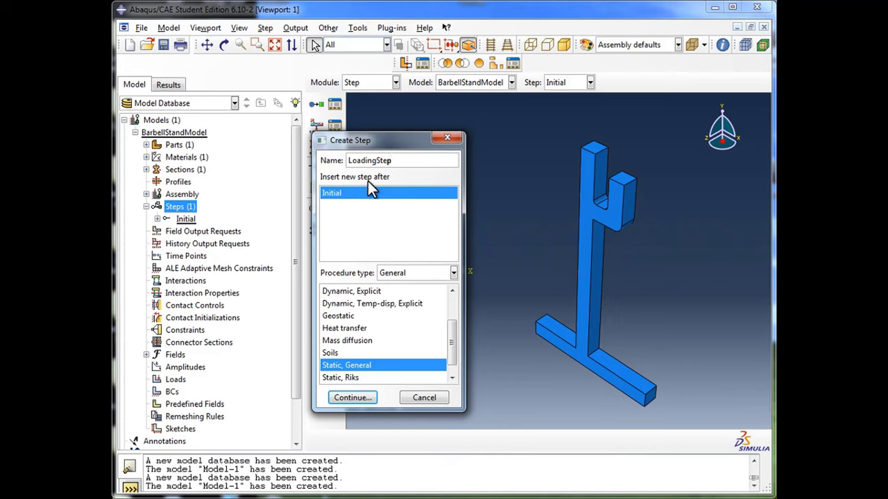
pyautogui.click(348, 193)
pyautogui.click(417, 271)
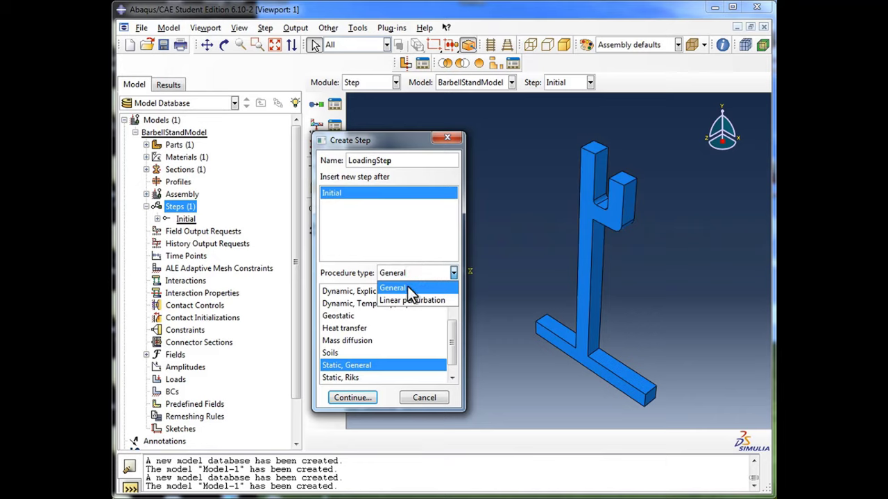
pyautogui.click(408, 288)
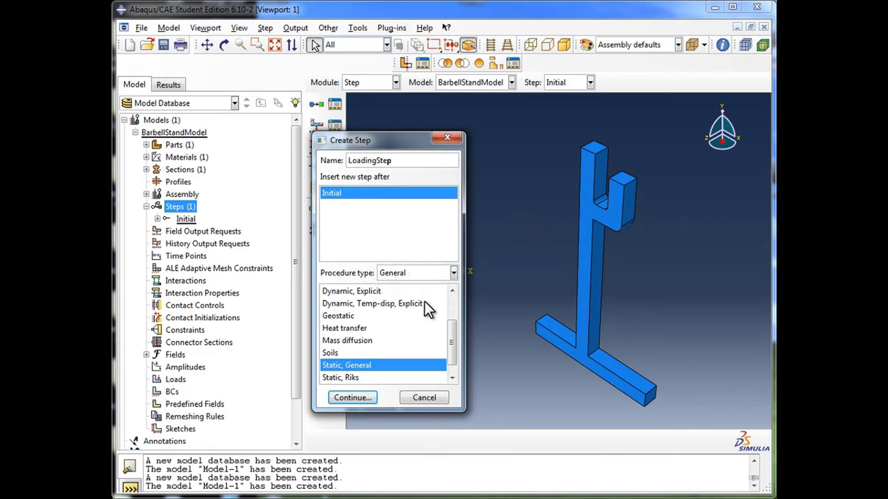
# Step: Look through the available procedures and continue with Static, General for LoadingStep
pyautogui.moveTo(452, 337)
pyautogui.mouseDown()
pyautogui.moveTo(450, 303)
pyautogui.moveTo(452, 343)
pyautogui.mouseUp()
pyautogui.click(442, 353)
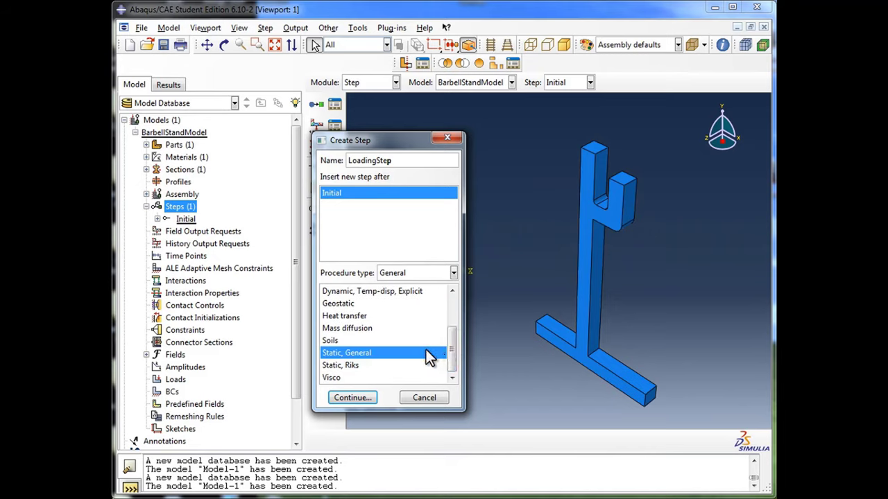
pyautogui.click(426, 352)
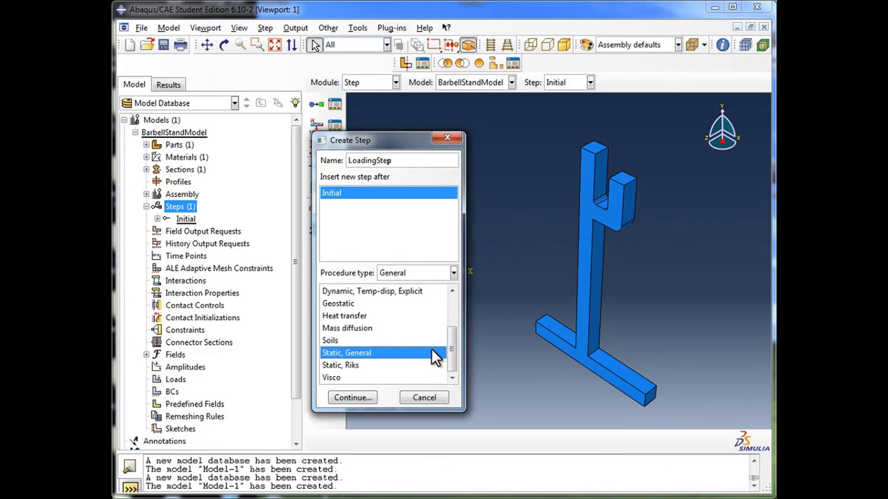
pyautogui.moveTo(454, 355); pyautogui.dragTo(448, 320)
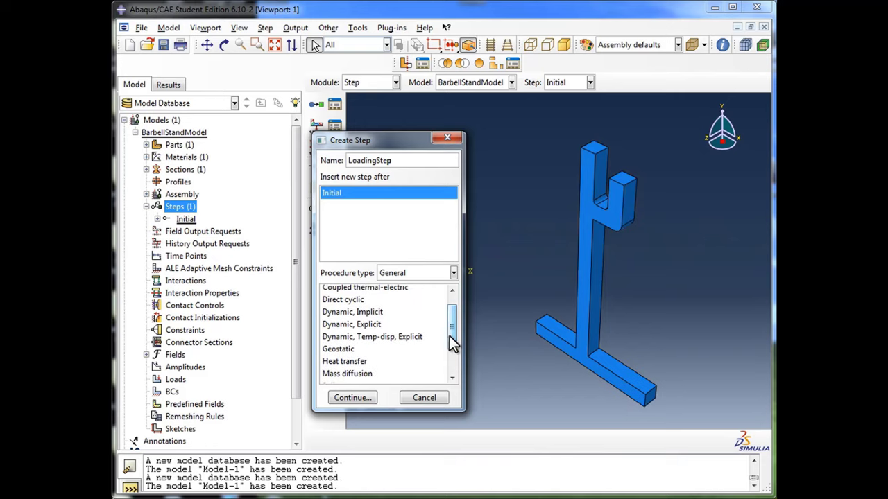
pyautogui.moveTo(451, 343); pyautogui.dragTo(449, 318)
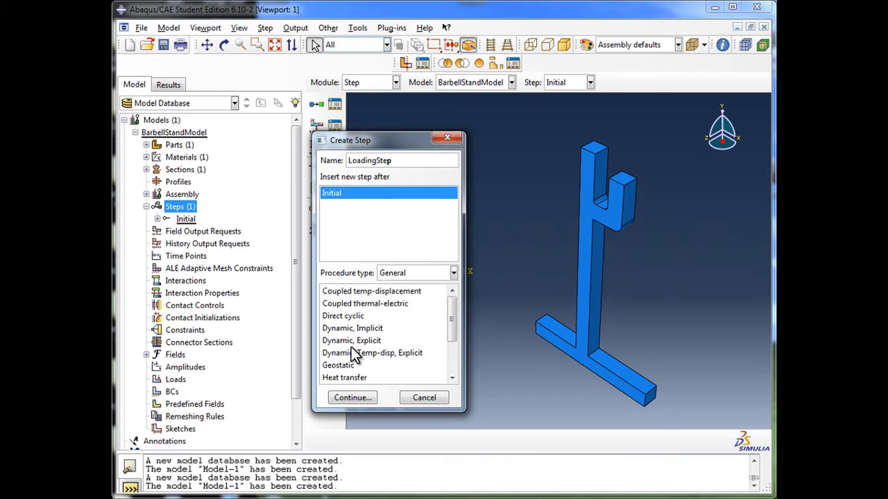
pyautogui.moveTo(453, 326); pyautogui.dragTo(453, 355)
pyautogui.click(430, 353)
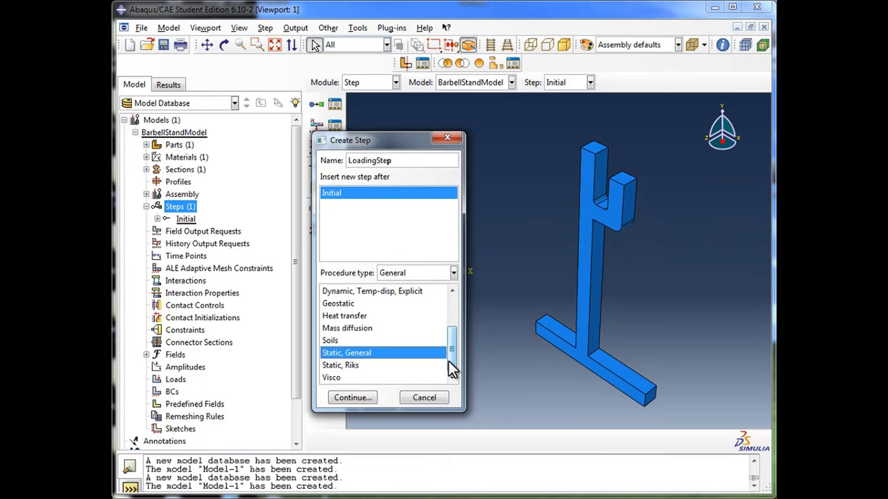
pyautogui.click(370, 398)
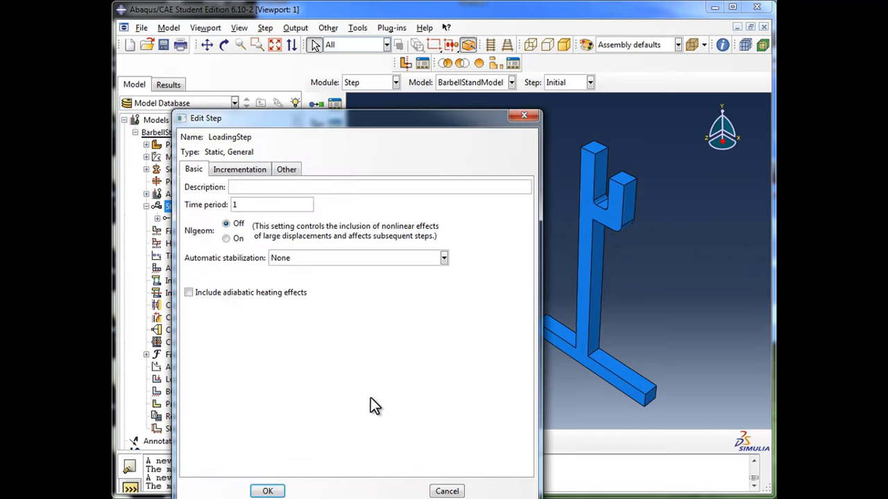
# Step: Review LoadingStep's basic, incrementation and solver settings, and create it with a time period of 1 and Nlgeom off
pyautogui.moveTo(348, 120); pyautogui.dragTo(408, 64)
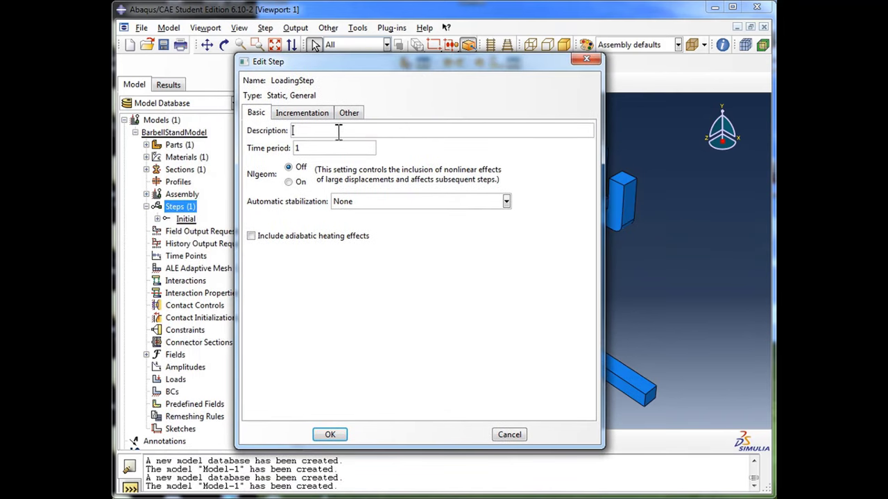
pyautogui.click(412, 131)
pyautogui.click(297, 116)
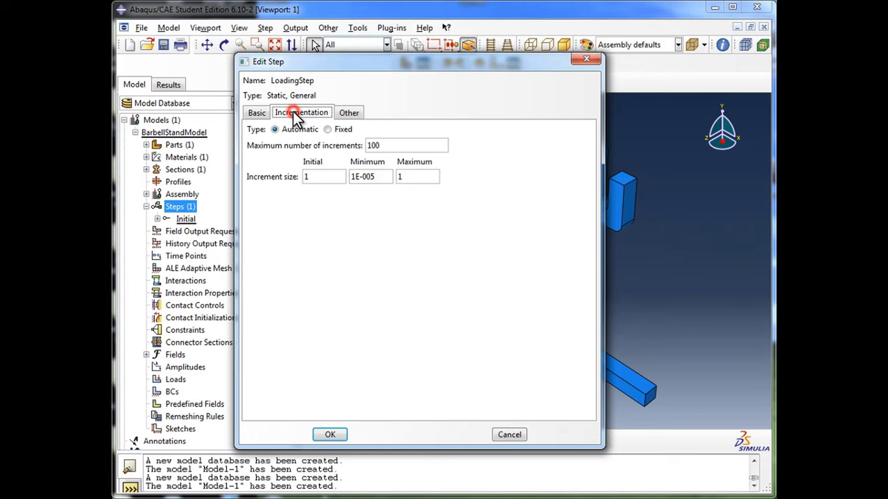
pyautogui.click(348, 118)
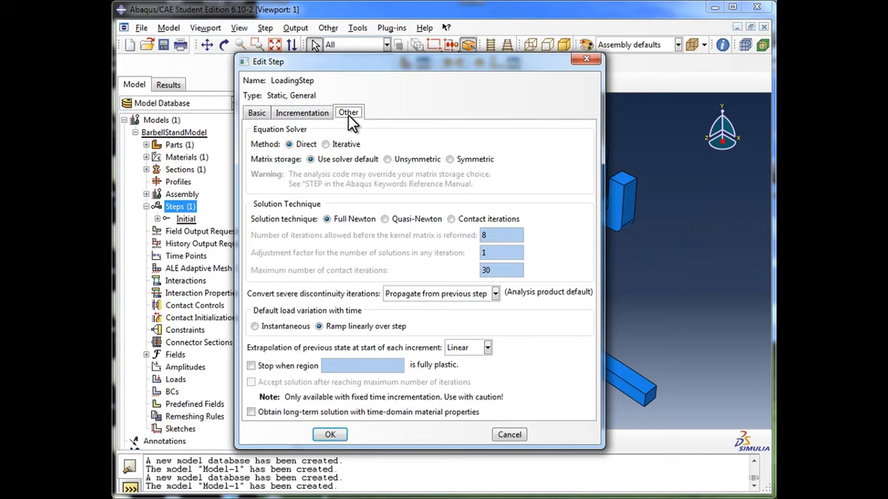
pyautogui.click(326, 117)
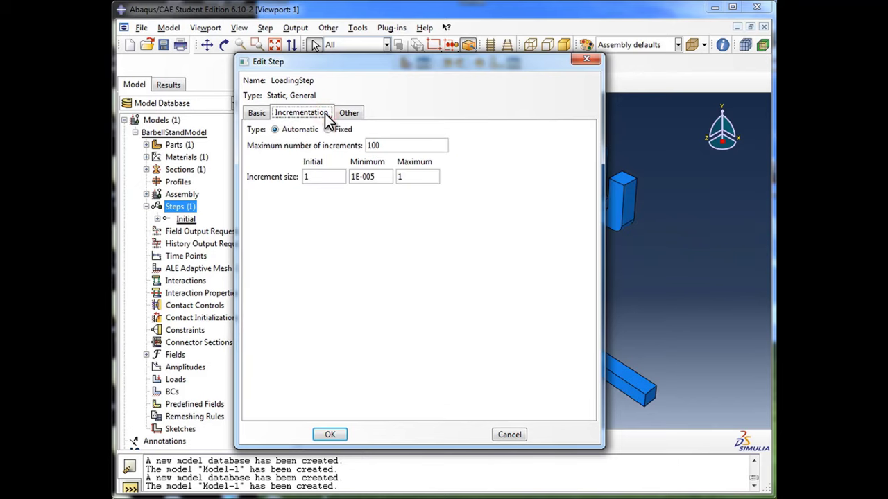
pyautogui.click(257, 114)
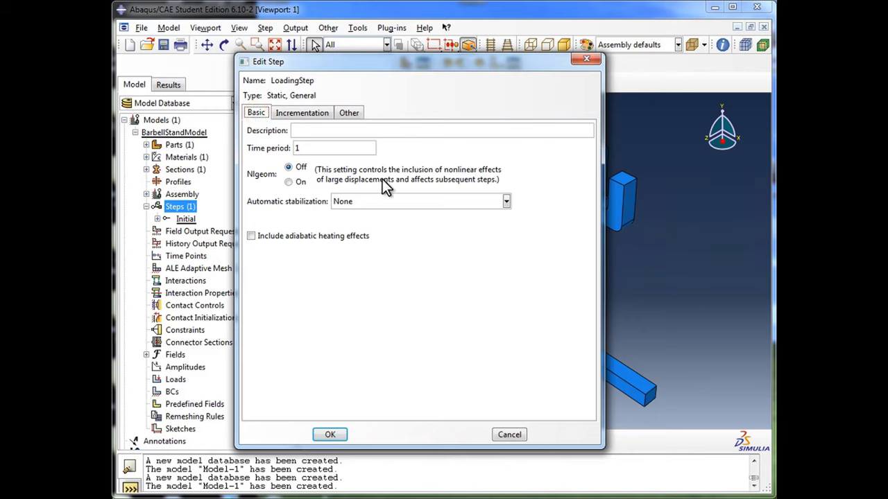
pyautogui.click(329, 149)
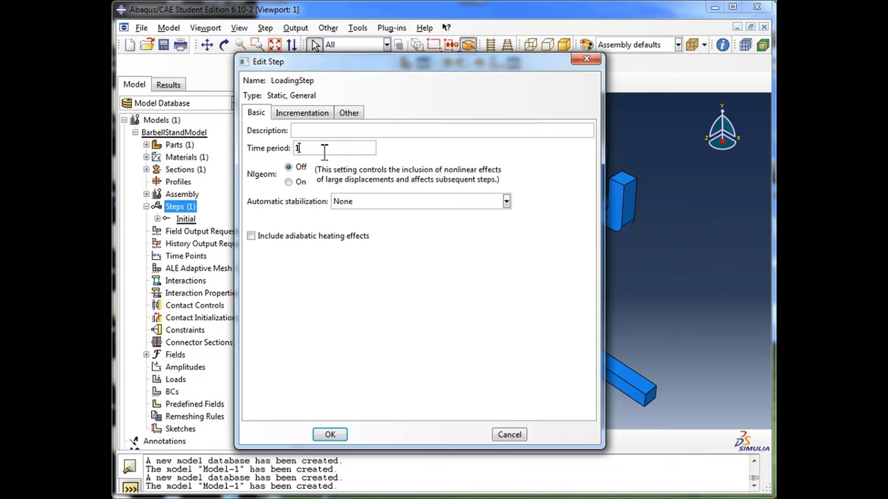
pyautogui.moveTo(185, 229)
pyautogui.click(338, 435)
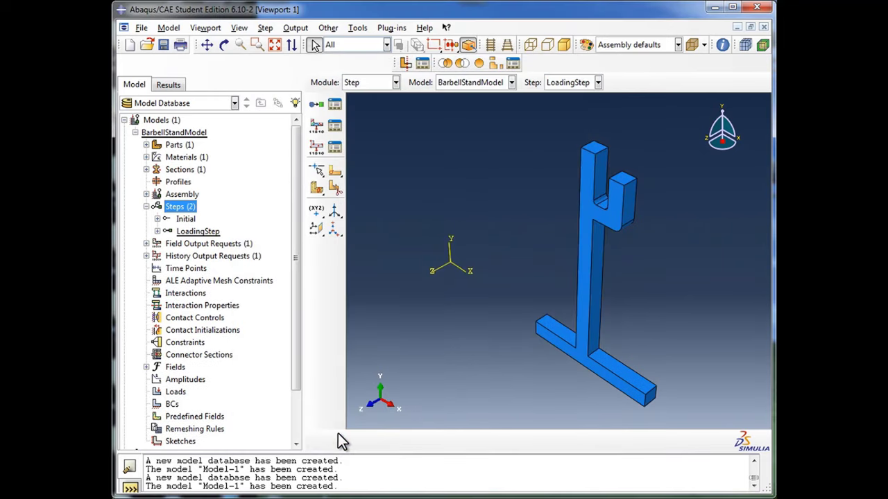
# Step: Check the Initial and LoadingStep entries in the model tree and collapse the Steps container
pyautogui.click(208, 231)
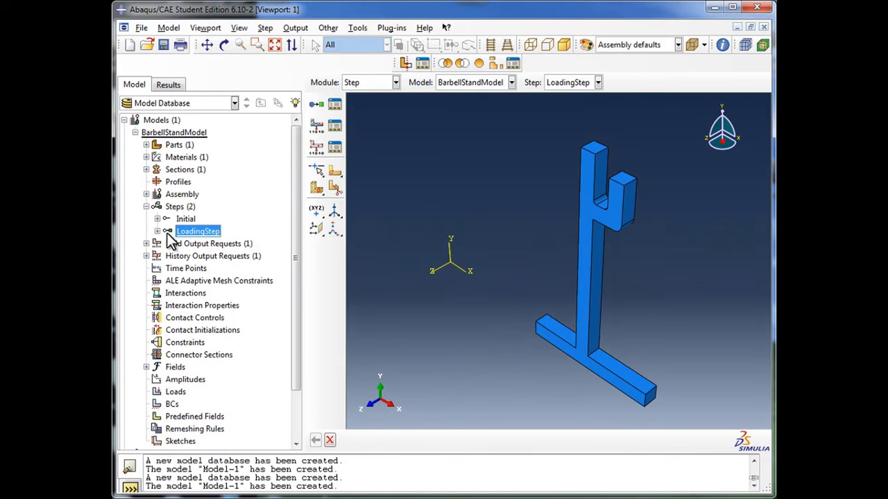
pyautogui.click(183, 219)
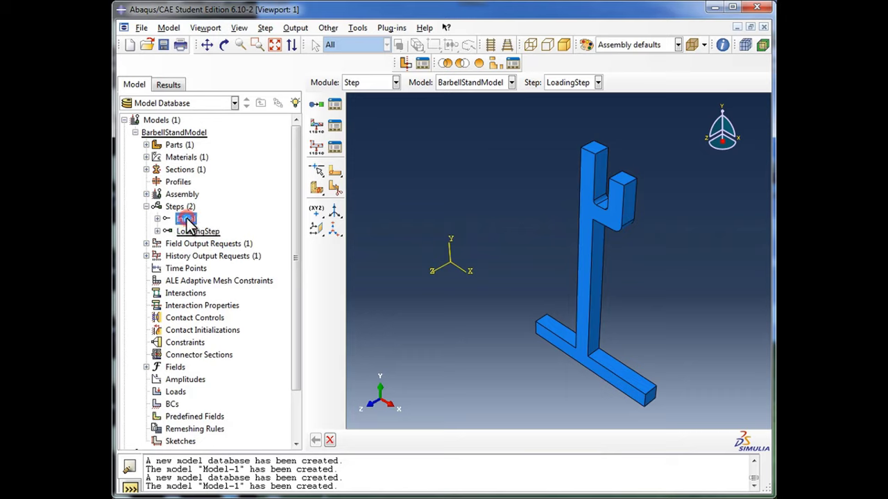
pyautogui.click(193, 233)
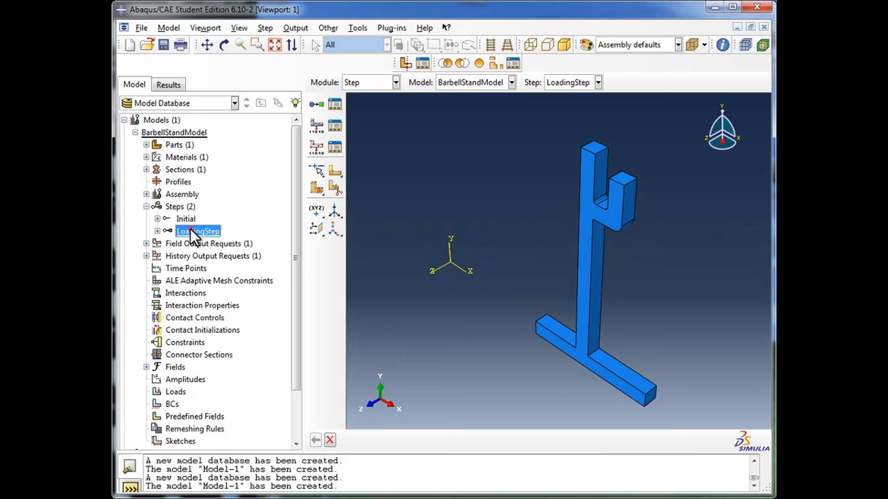
pyautogui.click(146, 207)
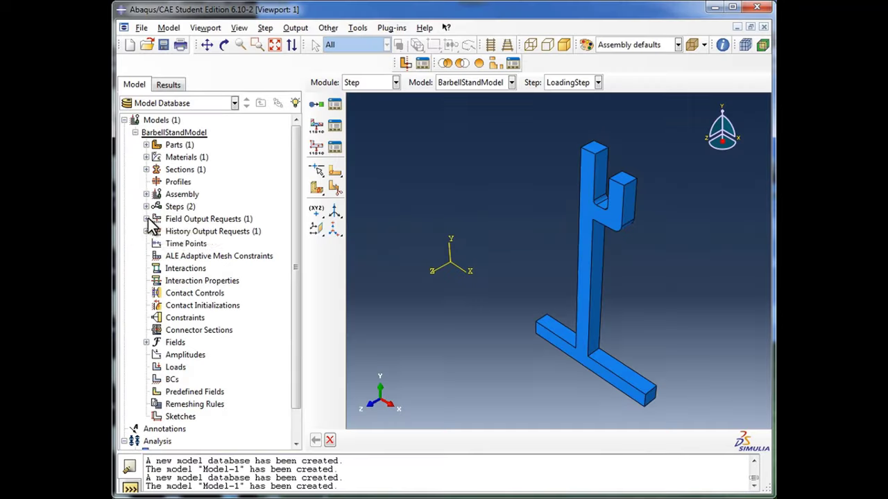
# Step: Examine the Field Output Requests and History Output Requests containers of BarbellStandModel
pyautogui.click(177, 220)
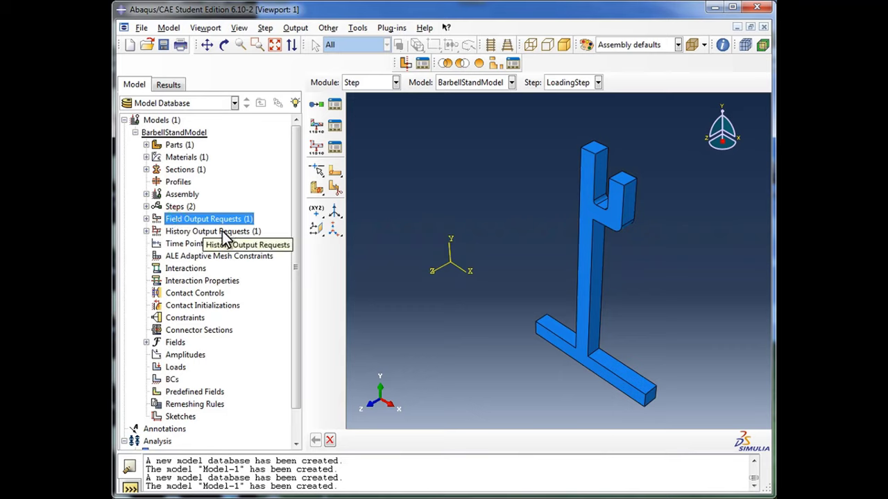
pyautogui.click(221, 230)
pyautogui.click(215, 219)
pyautogui.click(223, 231)
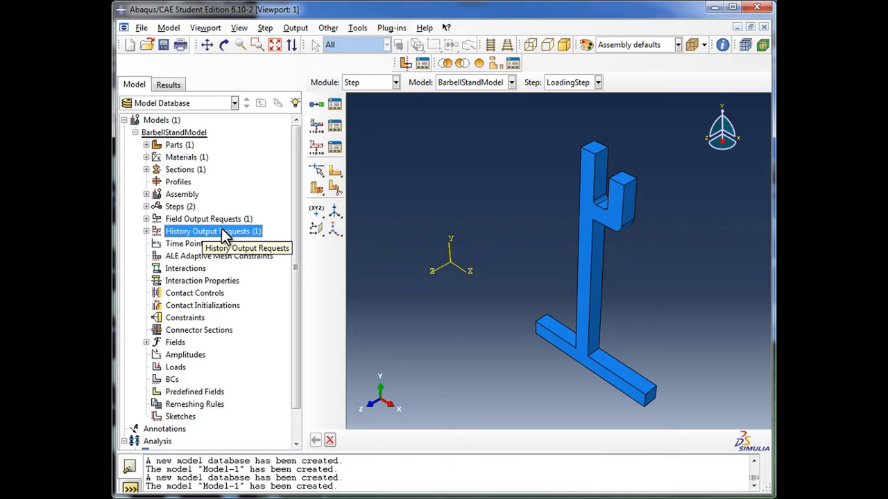
pyautogui.click(226, 219)
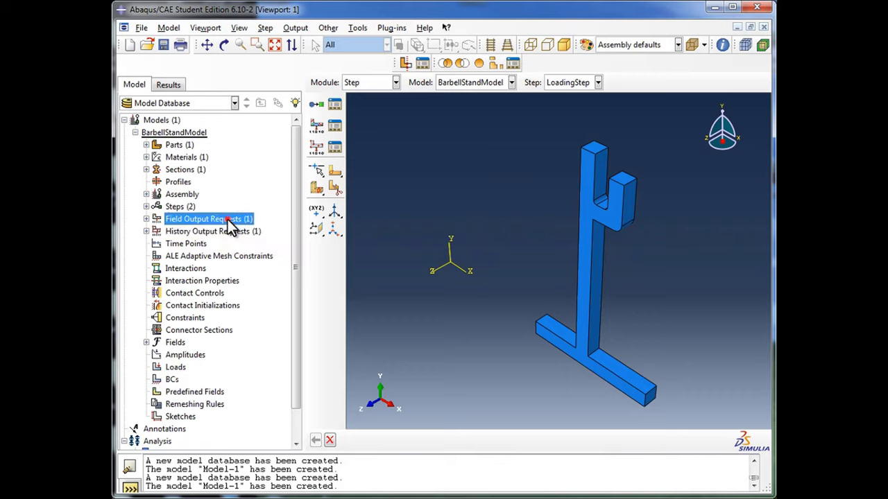
pyautogui.click(232, 231)
pyautogui.click(229, 219)
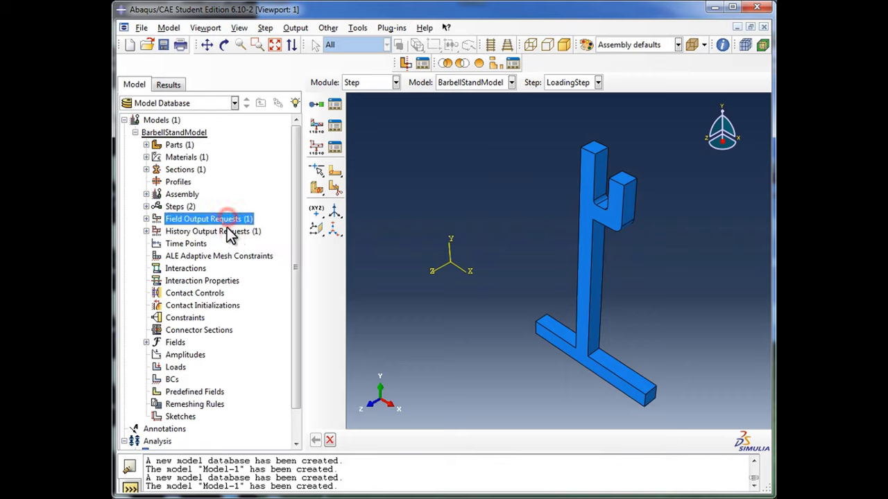
pyautogui.click(229, 233)
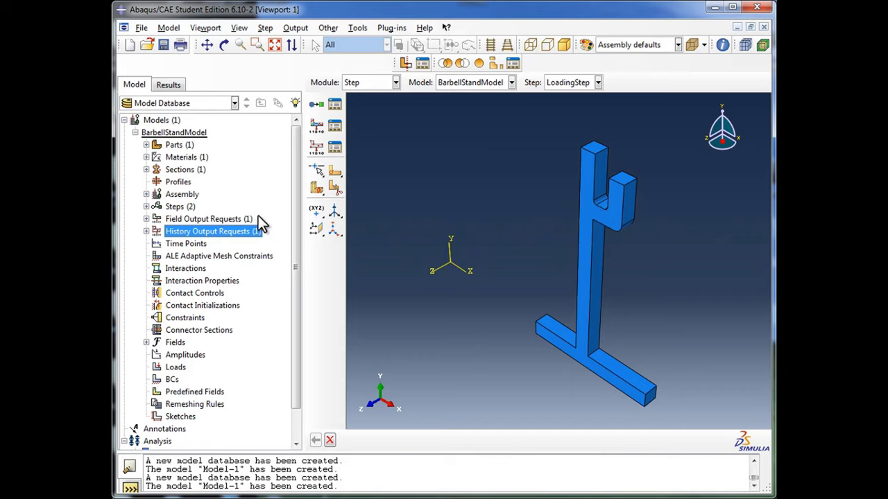
# Step: Expand the Field Output Requests container and select F-Output-1
pyautogui.click(147, 219)
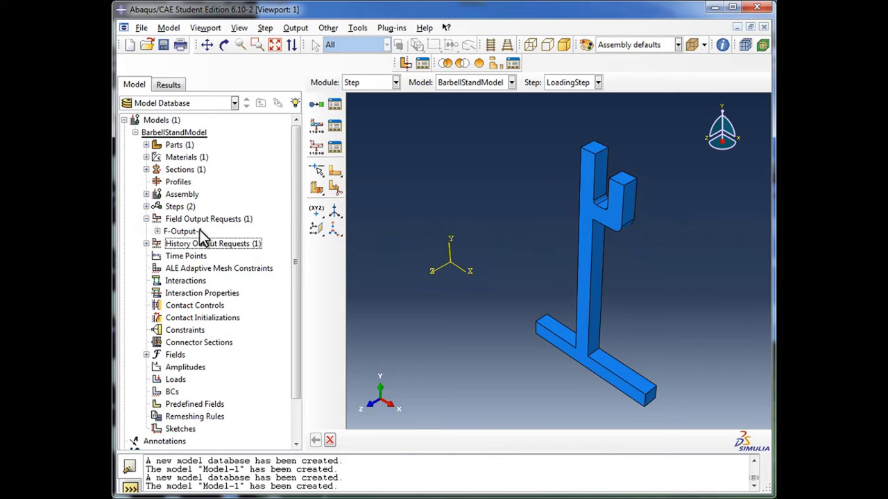
pyautogui.click(199, 231)
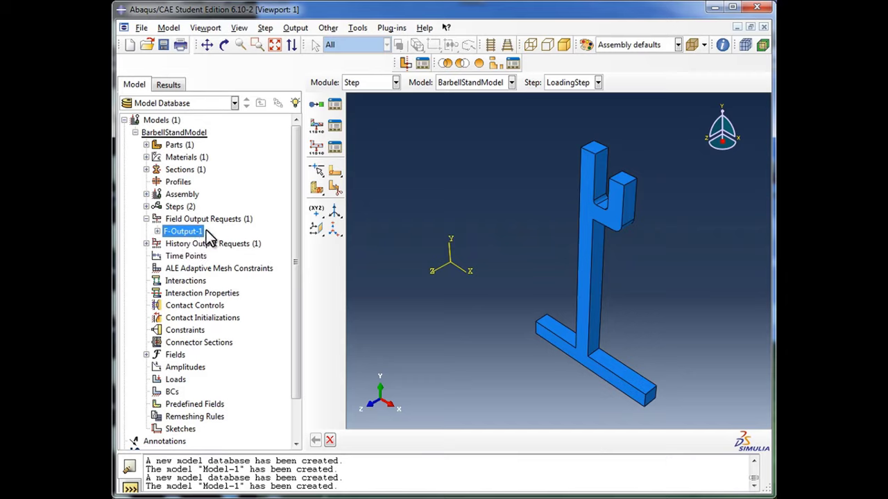
pyautogui.rightClick(192, 232)
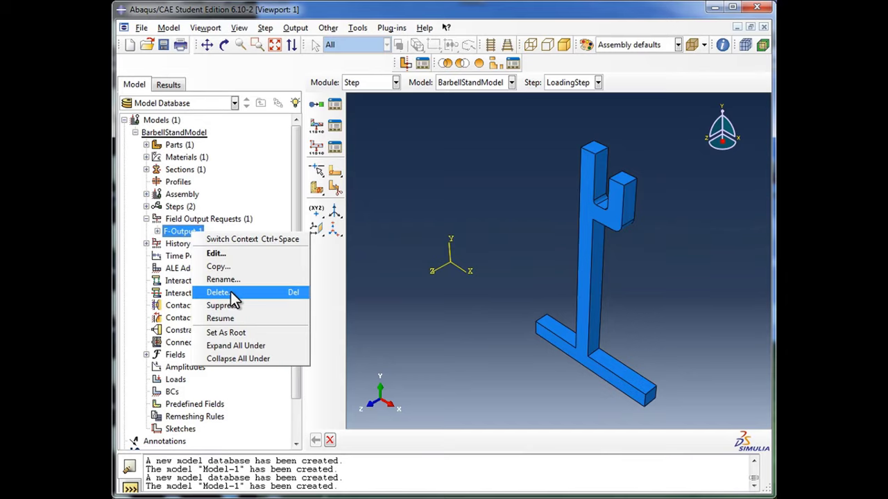
pyautogui.click(194, 233)
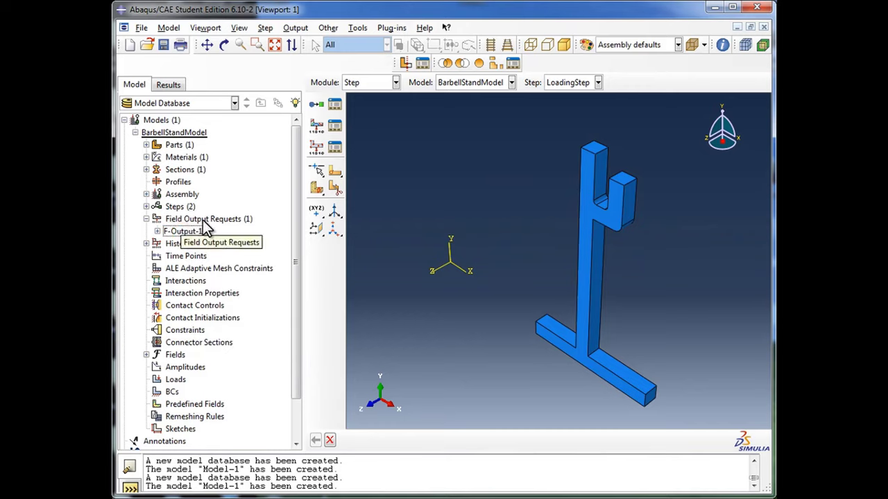
pyautogui.doubleClick(203, 221)
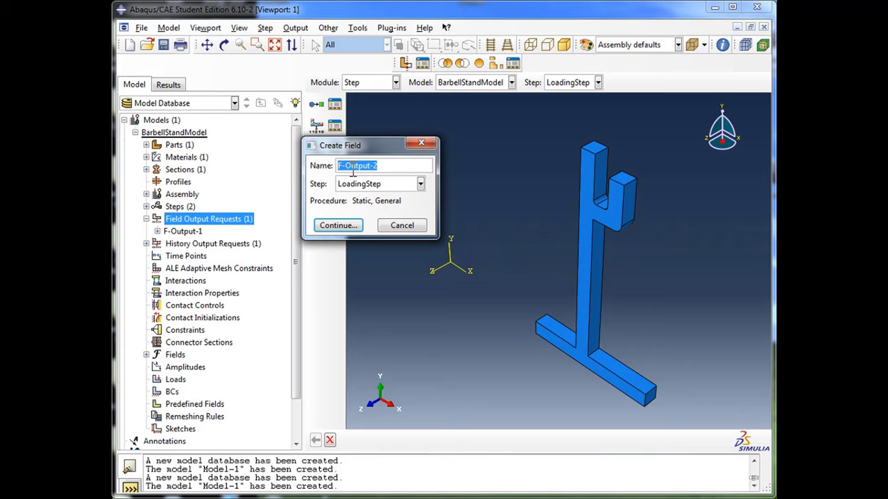
pyautogui.click(413, 145)
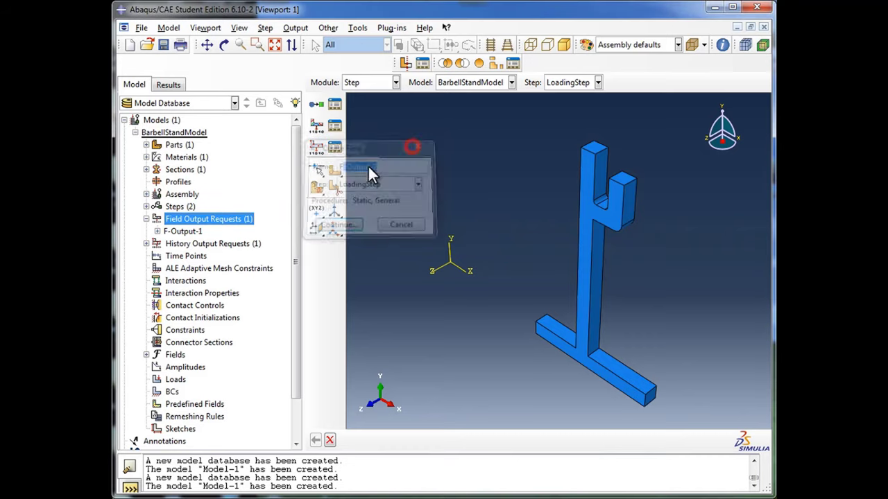
# Step: Open field output request F-Output-1 for editing and examine the output variables in its Stresses category
pyautogui.rightClick(194, 237)
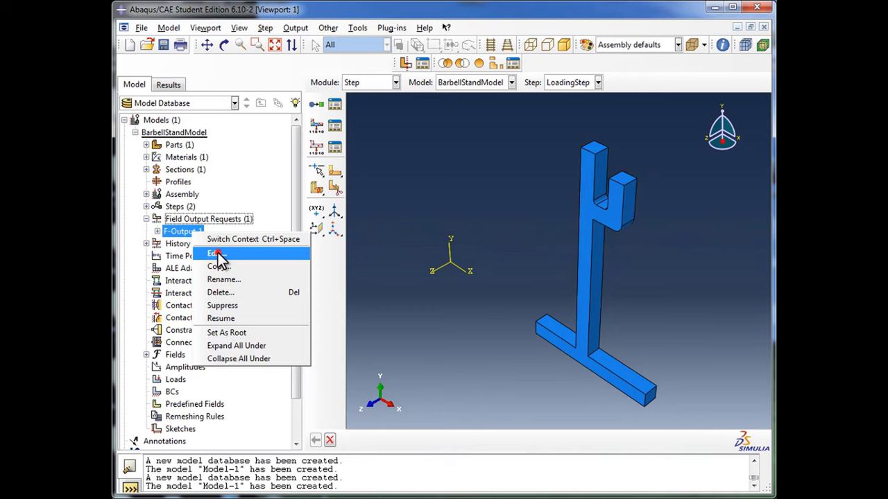
pyautogui.click(216, 253)
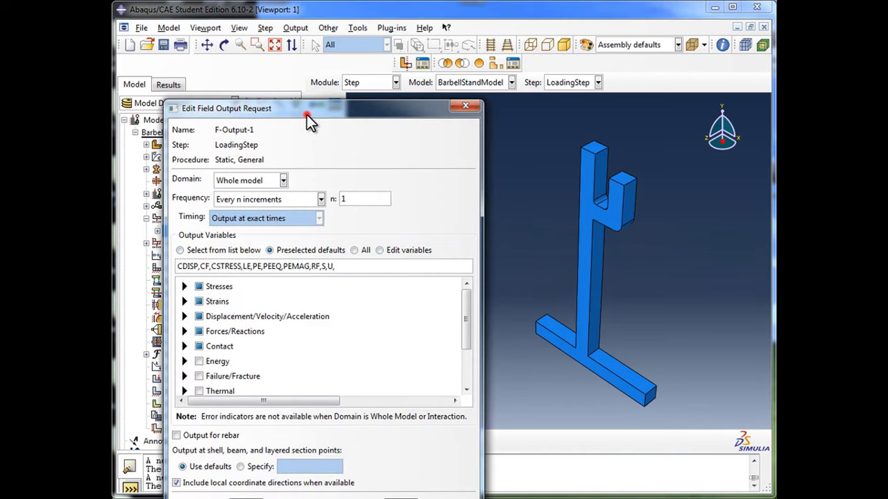
pyautogui.moveTo(307, 115); pyautogui.dragTo(547, 75)
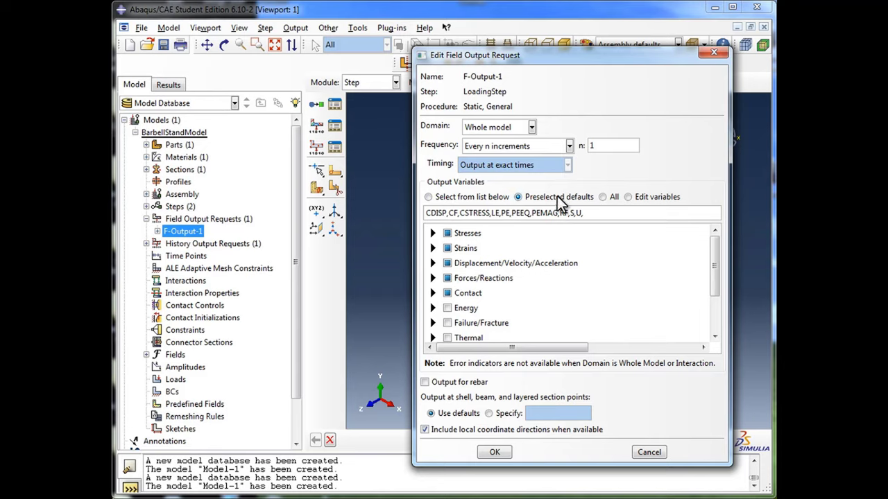
pyautogui.click(433, 233)
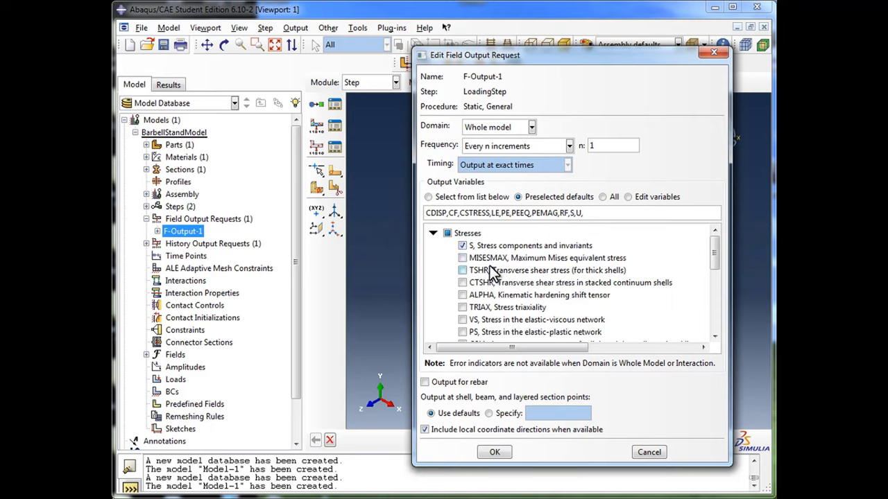
pyautogui.scroll(-1, 491, 272)
pyautogui.scroll(1, 493, 273)
pyautogui.click(433, 233)
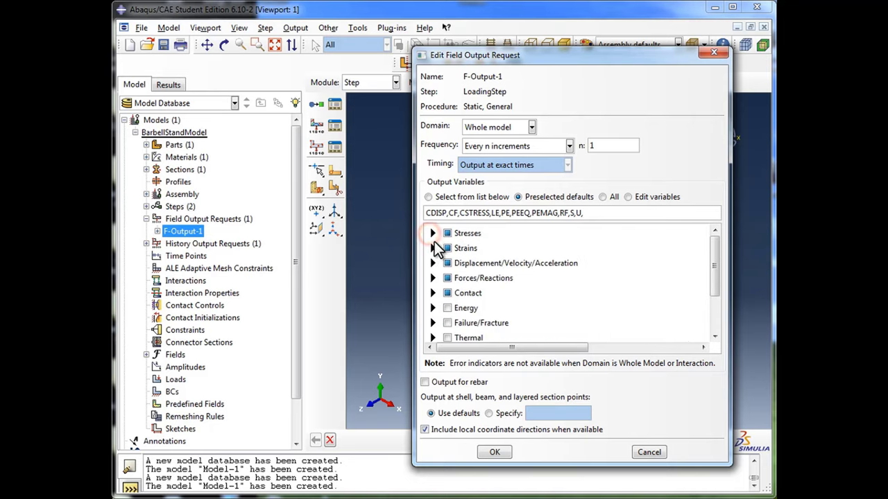
# Step: Examine the output variables in the Displacement/Velocity/Acceleration category of the field output request
pyautogui.click(433, 263)
pyautogui.scroll(-1, 479, 277)
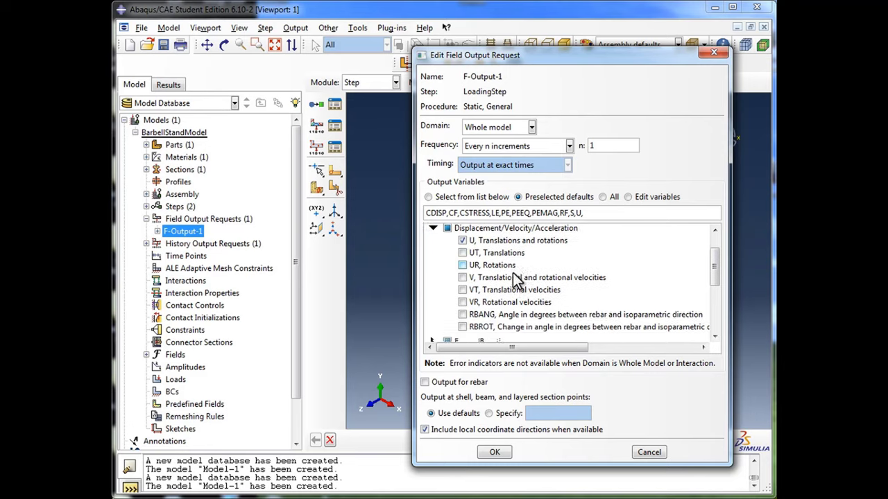
pyautogui.scroll(1, 479, 278)
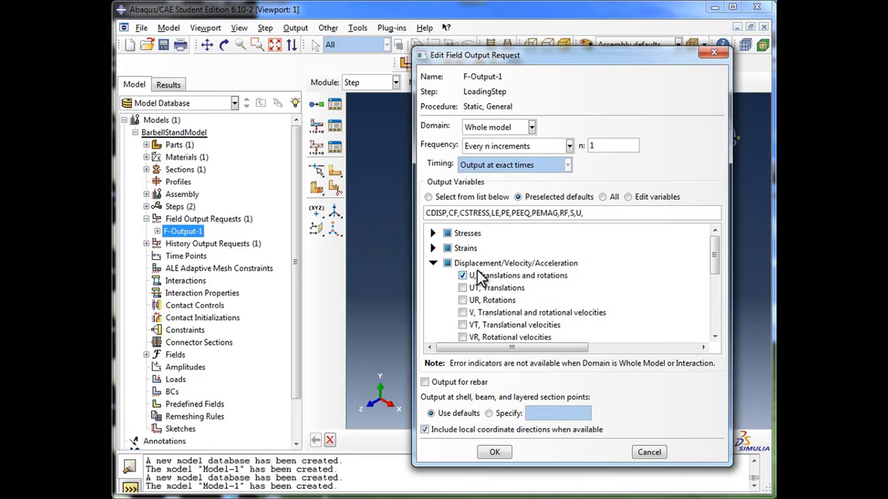
pyautogui.click(433, 264)
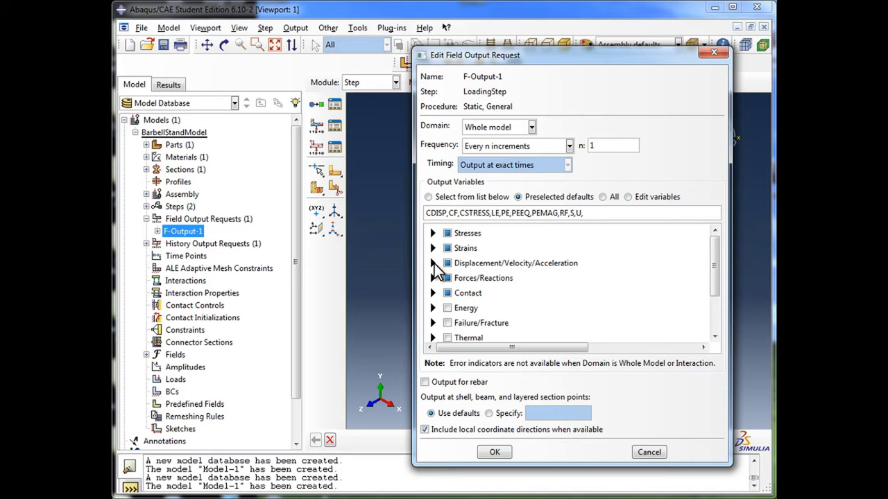
# Step: Examine the output variables in the Porous media/Fluids category and collapse it
pyautogui.scroll(-1, 437, 305)
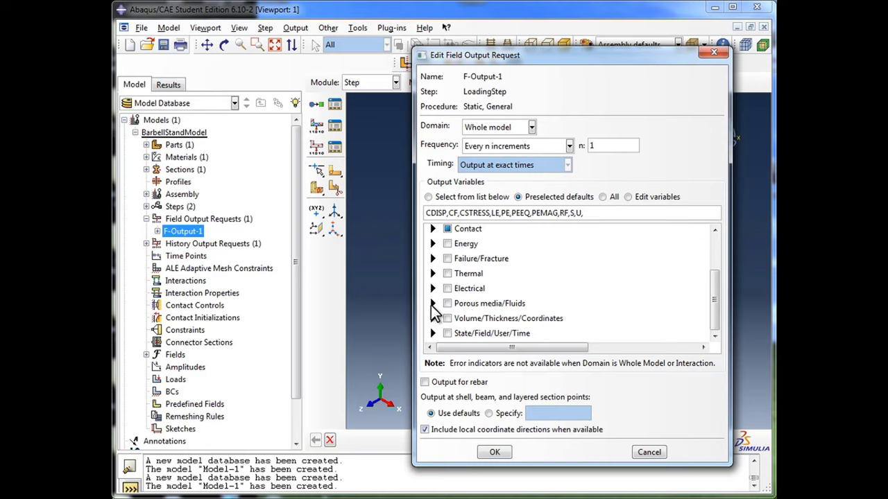
pyautogui.click(433, 303)
pyautogui.scroll(-1, 461, 312)
pyautogui.scroll(-1, 458, 311)
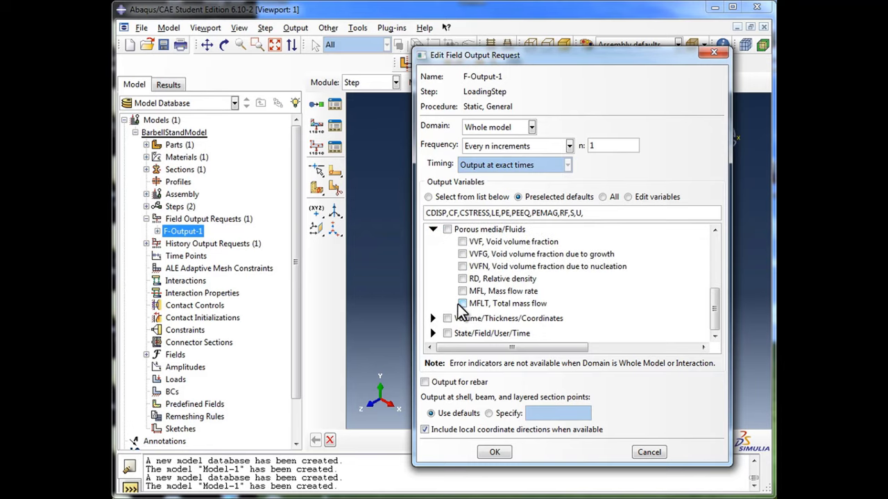
pyautogui.scroll(1, 439, 312)
pyautogui.click(432, 269)
pyautogui.scroll(4, 437, 281)
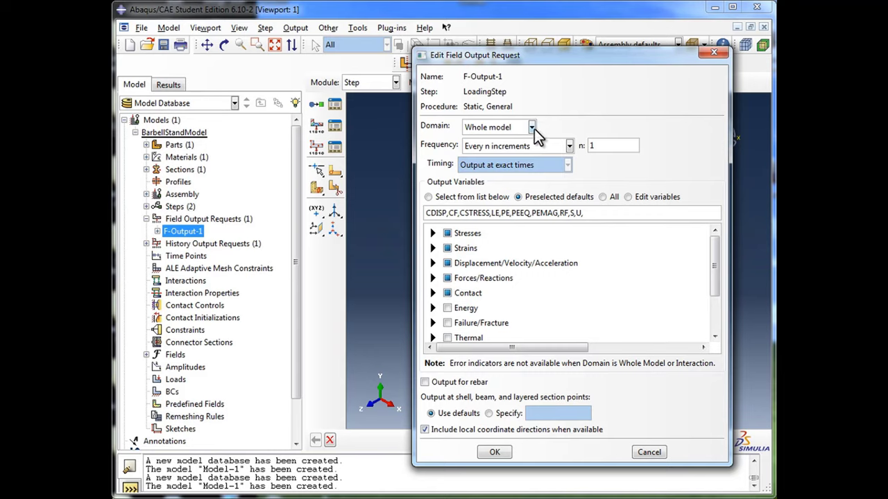
# Step: Review the domain and frequency options of F-Output-1 and accept the request with Whole model and every n increments
pyautogui.click(531, 127)
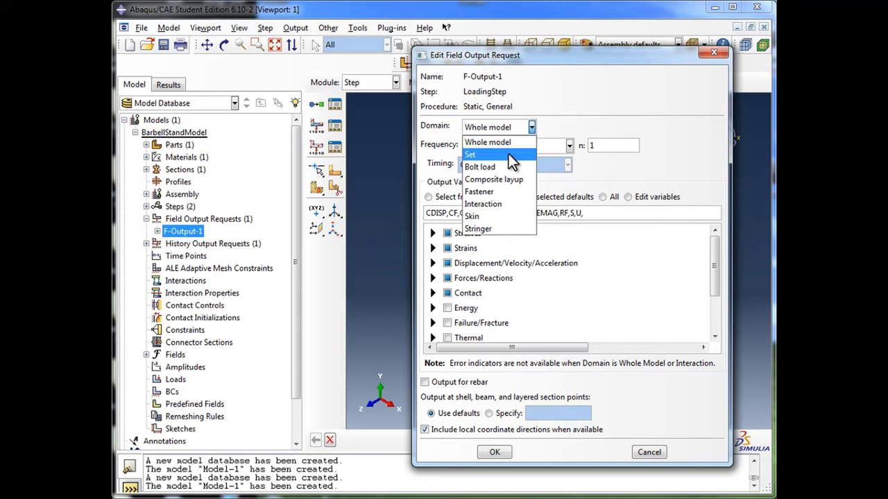
pyautogui.click(512, 126)
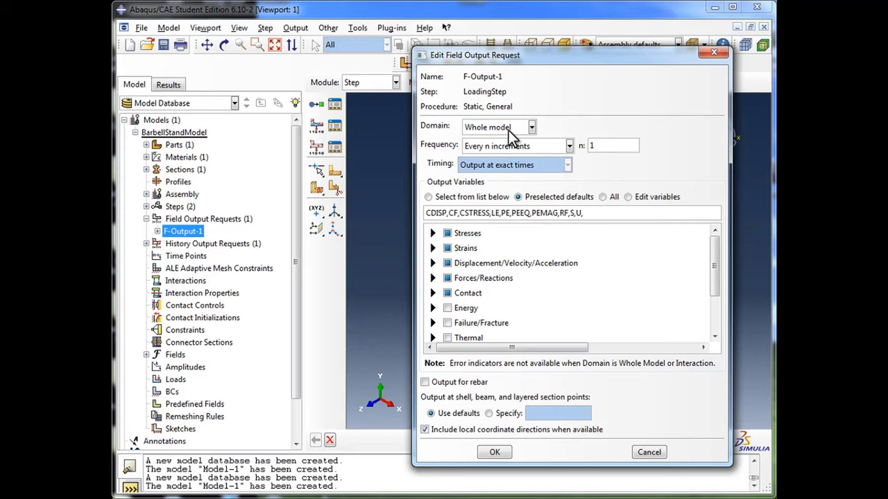
pyautogui.click(518, 146)
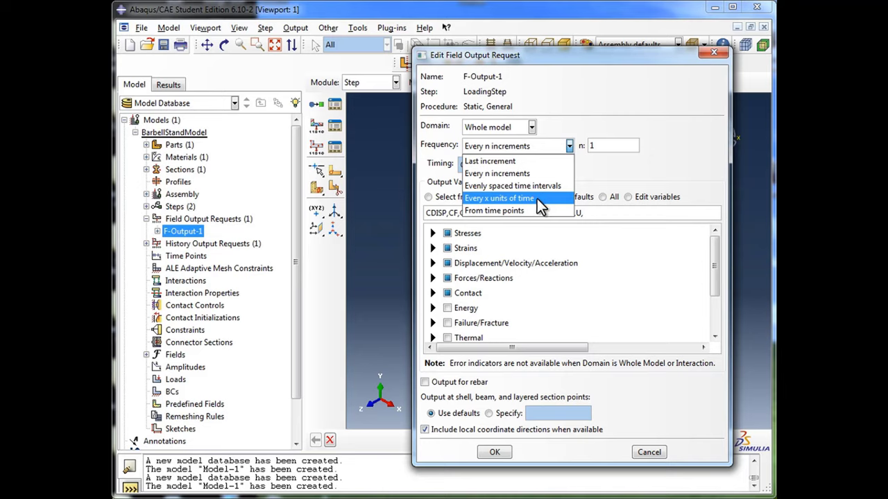
pyautogui.click(728, 135)
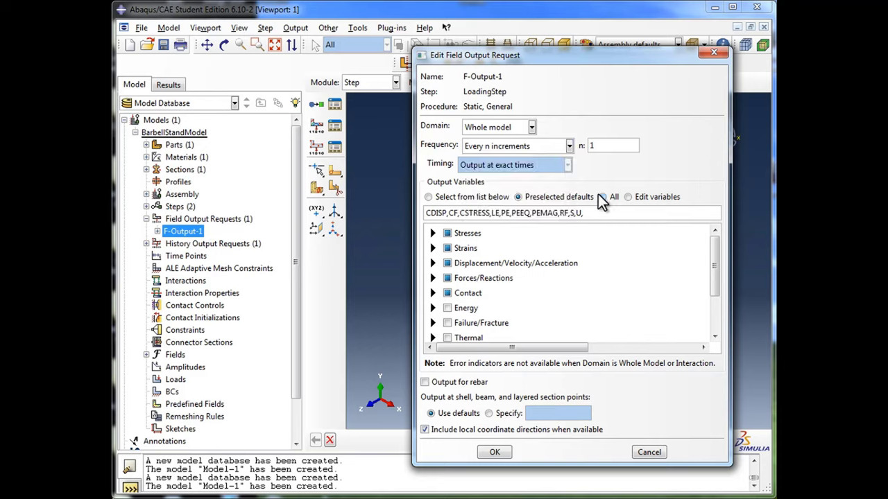
pyautogui.click(505, 454)
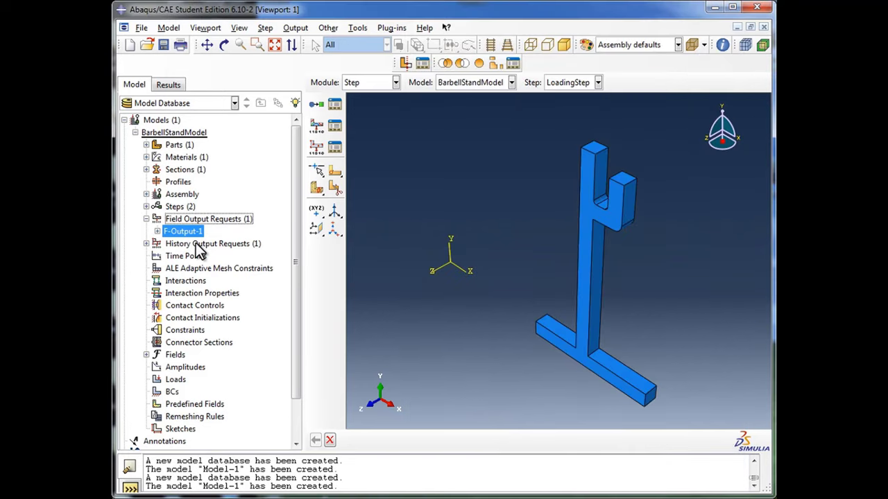
# Step: Open history output request H-Output-1, review its domain and frequency options, and accept it with the preselected defaults
pyautogui.click(147, 243)
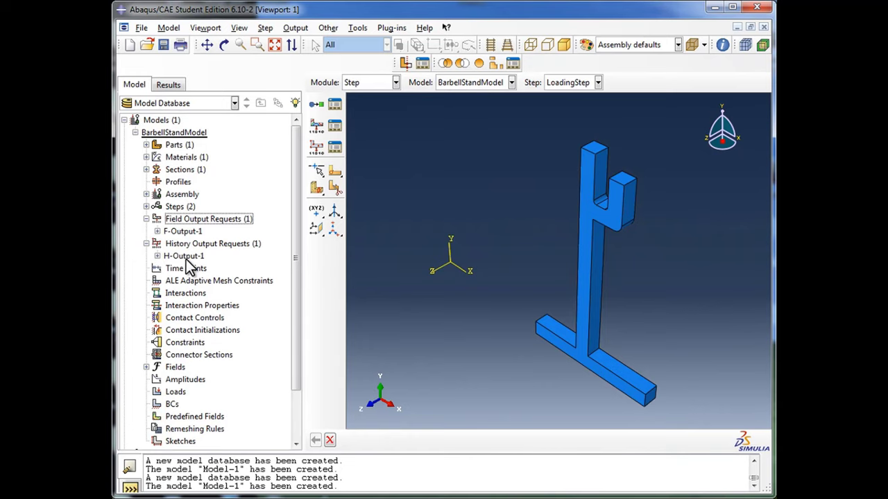
pyautogui.doubleClick(184, 257)
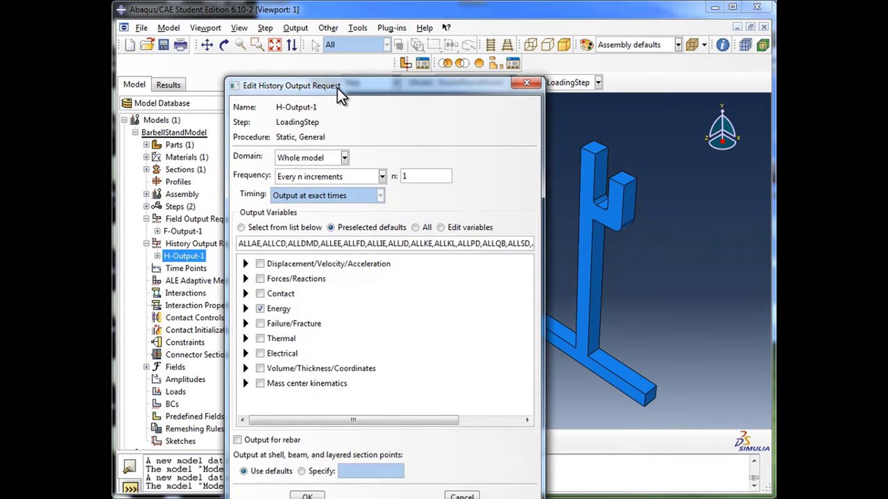
pyautogui.moveTo(337, 88); pyautogui.dragTo(463, 69)
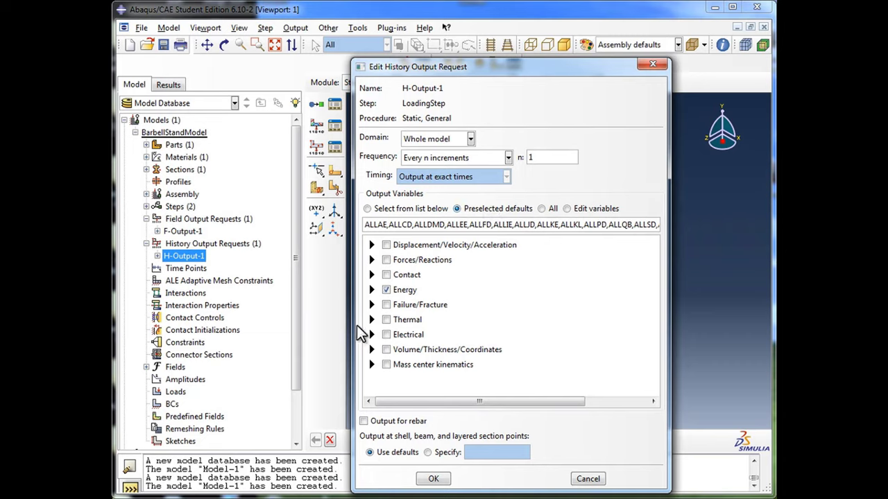
pyautogui.click(471, 139)
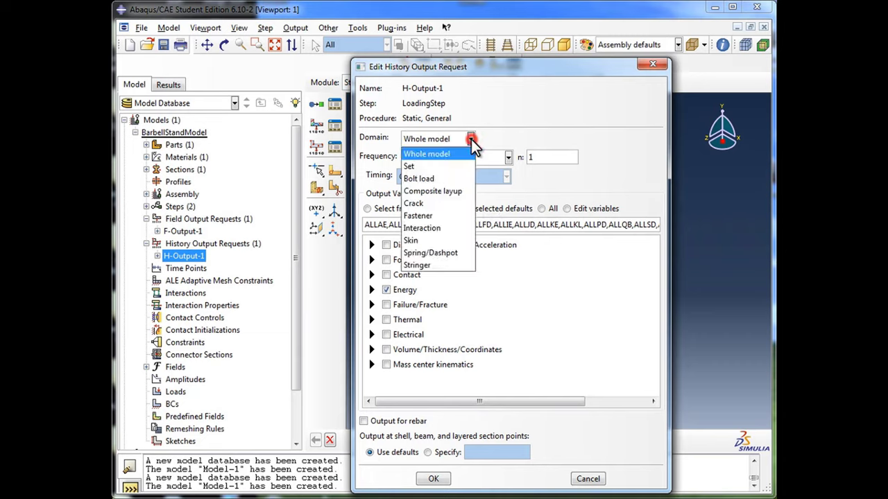
pyautogui.click(471, 140)
pyautogui.click(504, 157)
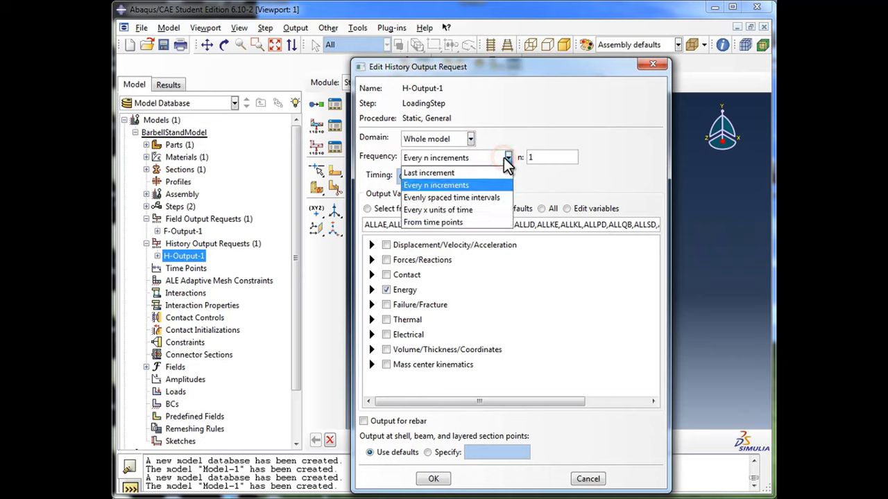
pyautogui.click(504, 157)
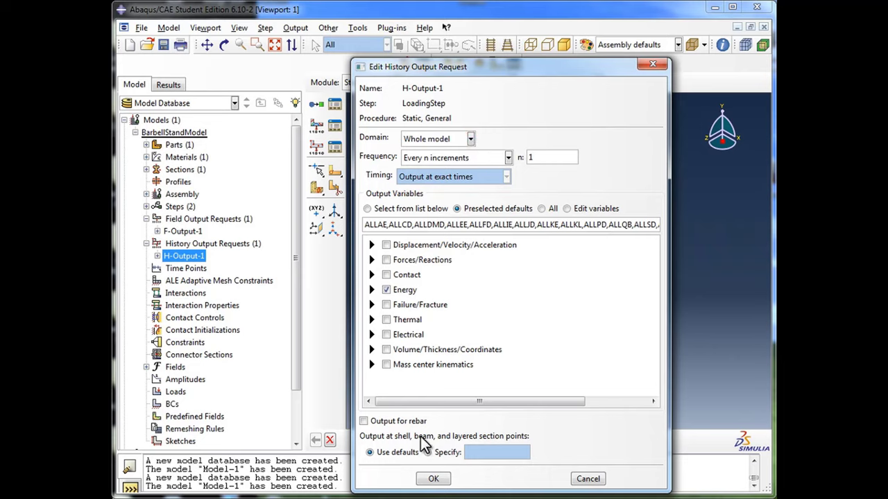
pyautogui.click(434, 479)
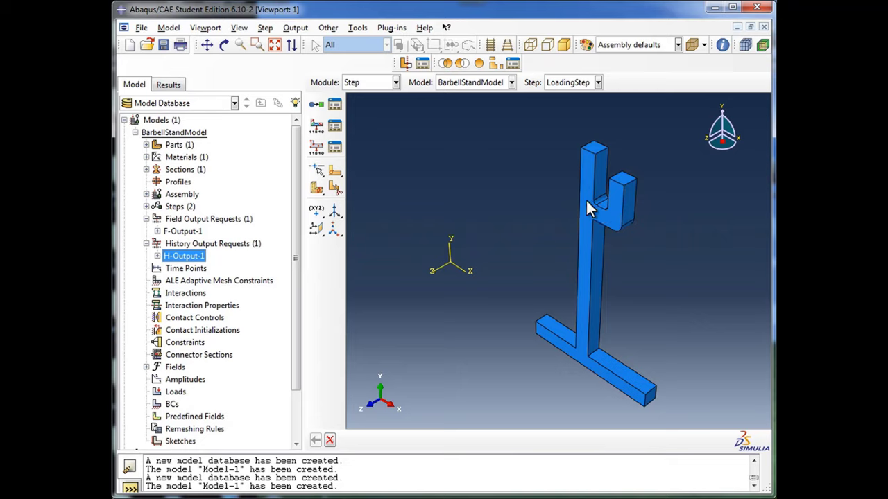
# Step: Start a new load in BarbellStandModel and name it LoadFromBarbell
pyautogui.click(198, 380)
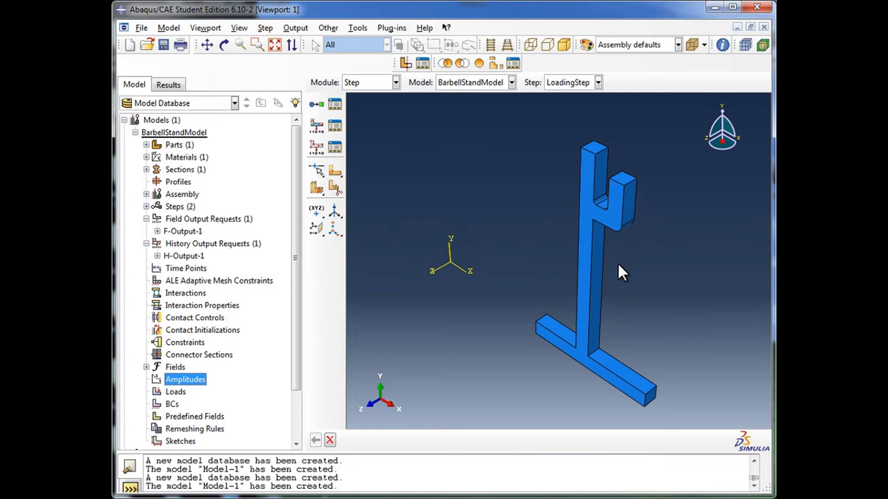
pyautogui.click(177, 393)
pyautogui.click(210, 393)
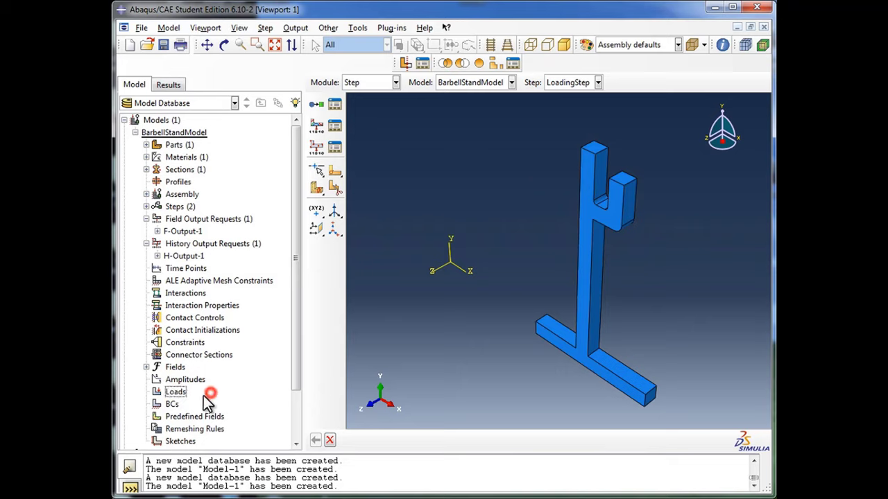
pyautogui.click(182, 396)
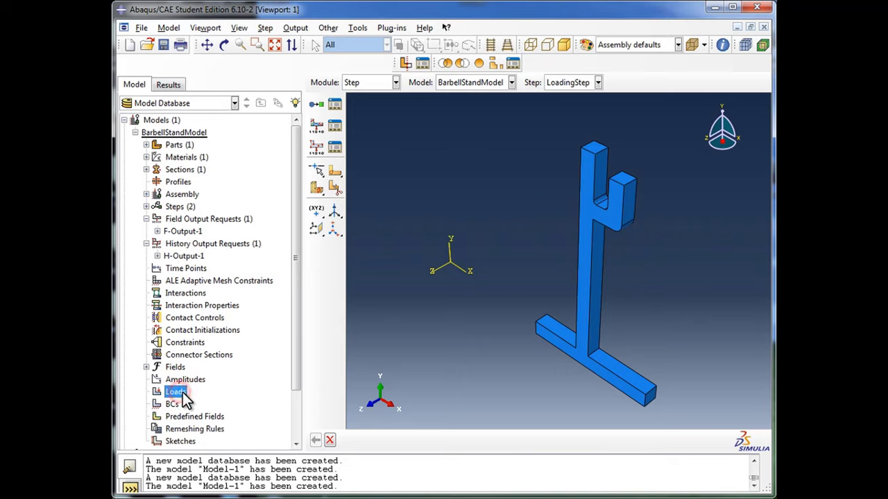
pyautogui.scroll(-2, 210, 396)
pyautogui.doubleClick(185, 334)
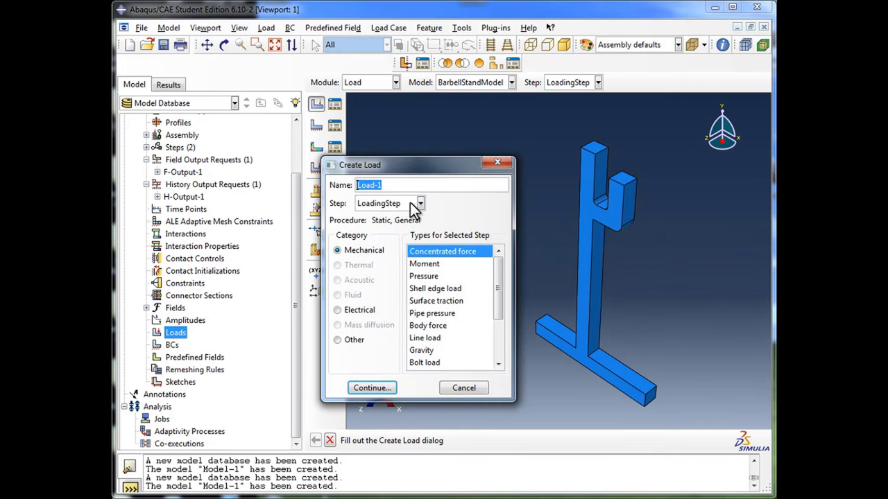
pyautogui.moveTo(409, 166); pyautogui.dragTo(393, 101)
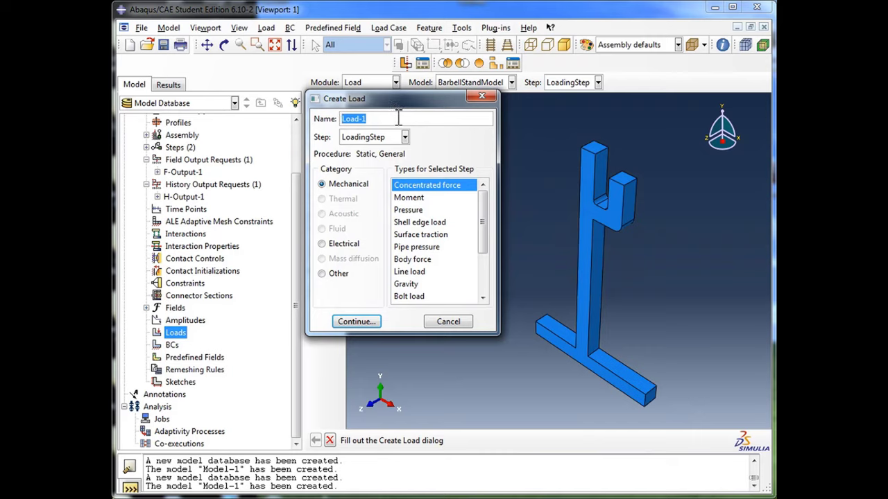
pyautogui.write('LoadFromBarbel')
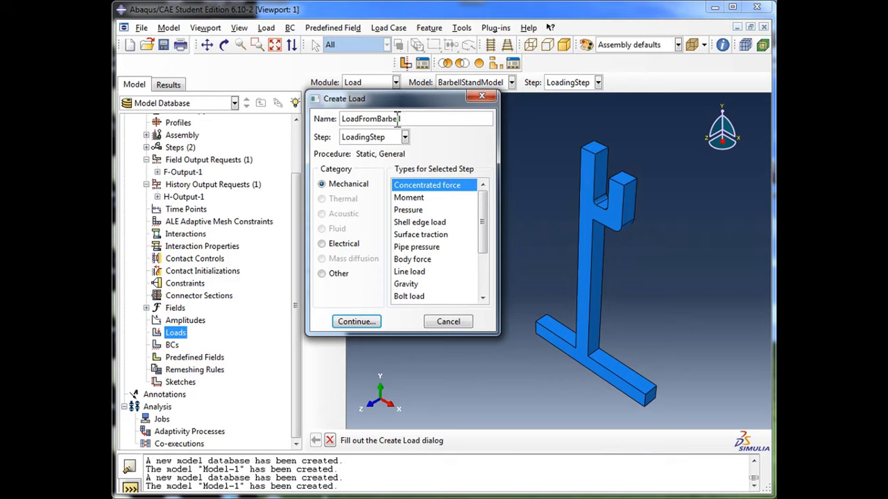
pyautogui.write('l')
# Step: Define the load as a mechanical Pressure load in LoadingStep and proceed to its surface selection
pyautogui.click(391, 136)
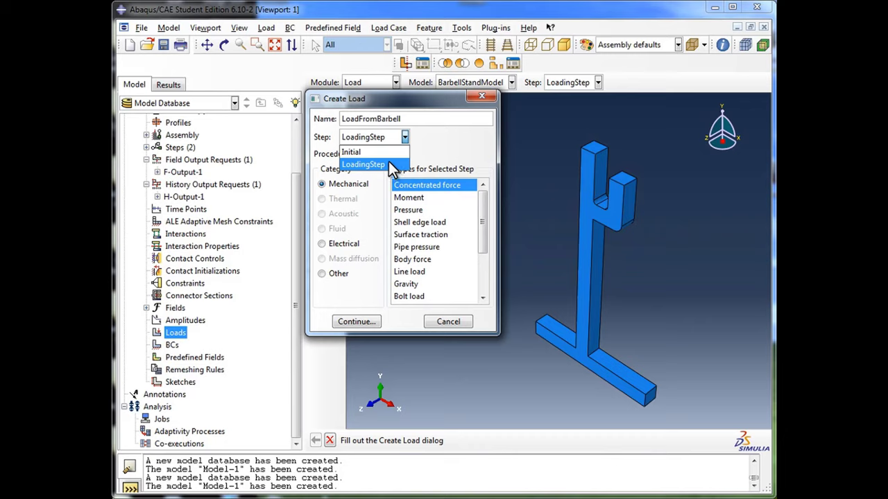
pyautogui.click(390, 163)
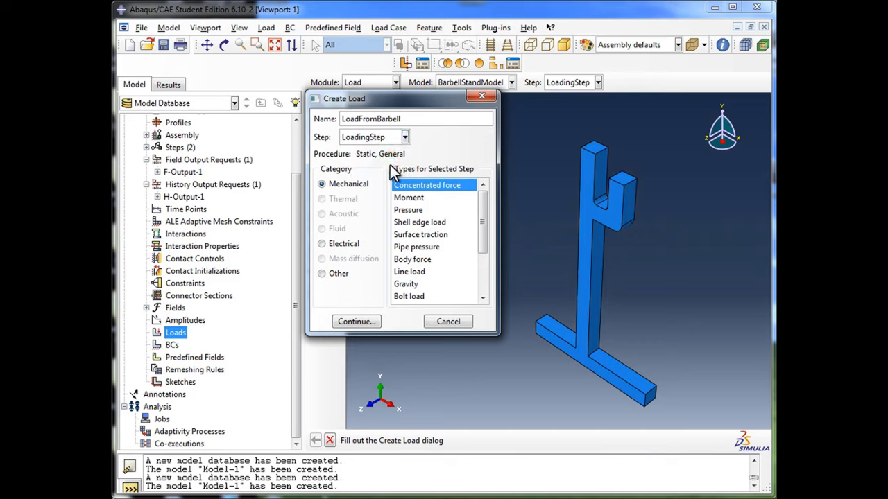
pyautogui.click(342, 186)
pyautogui.click(439, 210)
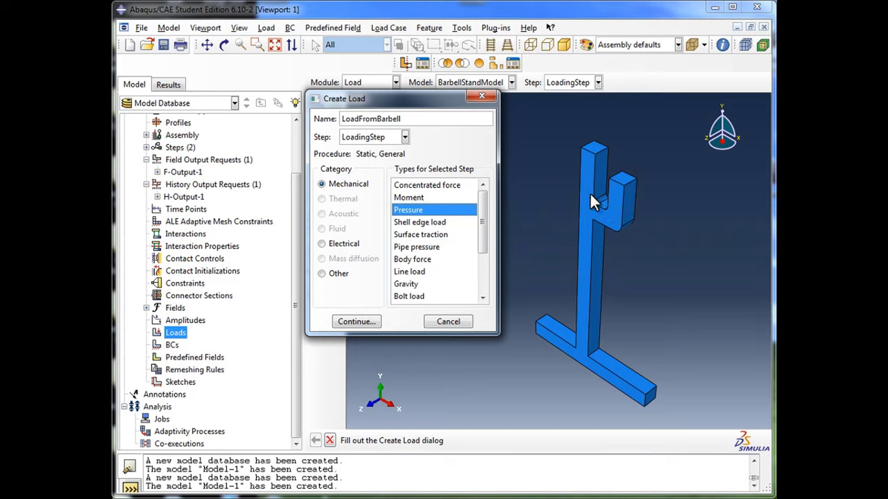
pyautogui.click(451, 211)
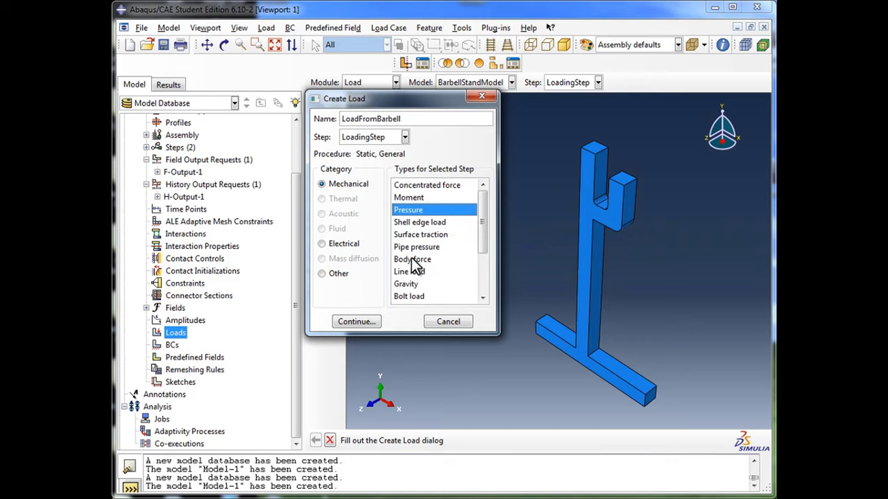
pyautogui.click(359, 323)
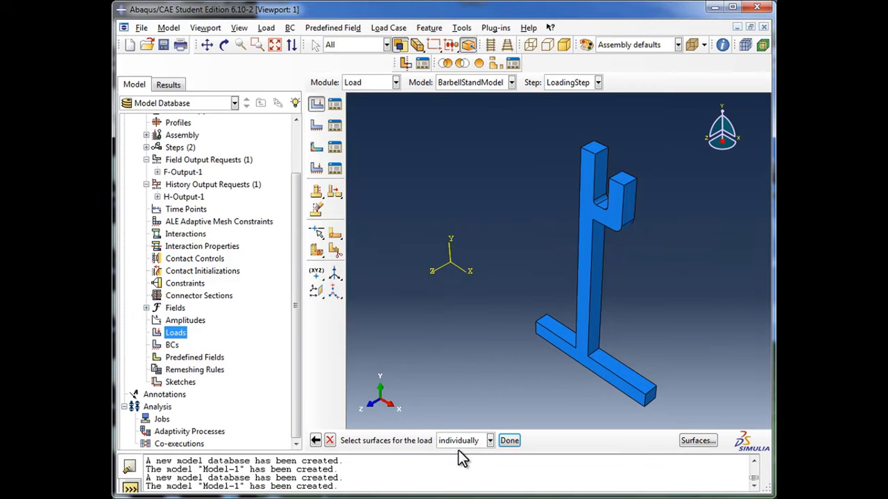
pyautogui.click(490, 442)
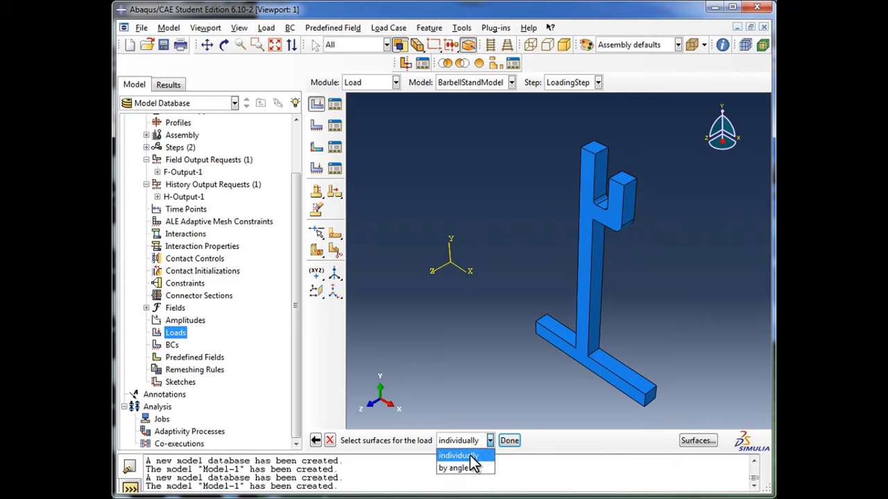
pyautogui.click(470, 456)
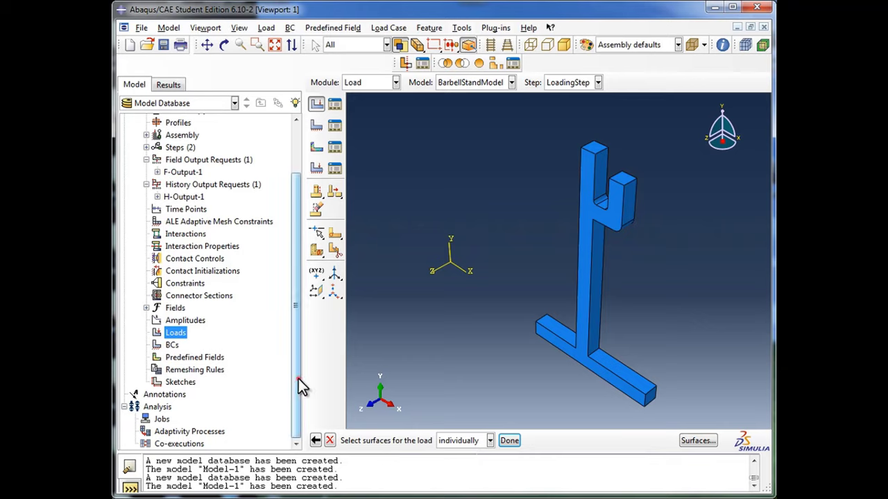
pyautogui.moveTo(299, 379); pyautogui.dragTo(314, 326)
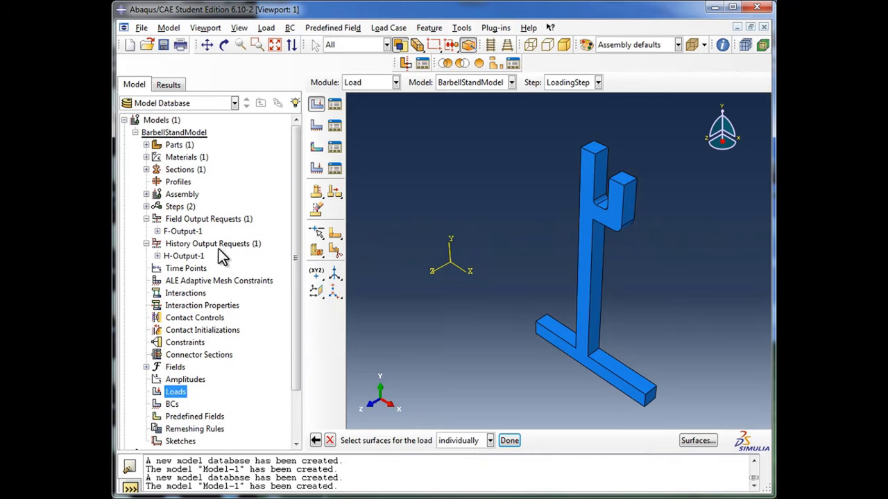
pyautogui.click(146, 195)
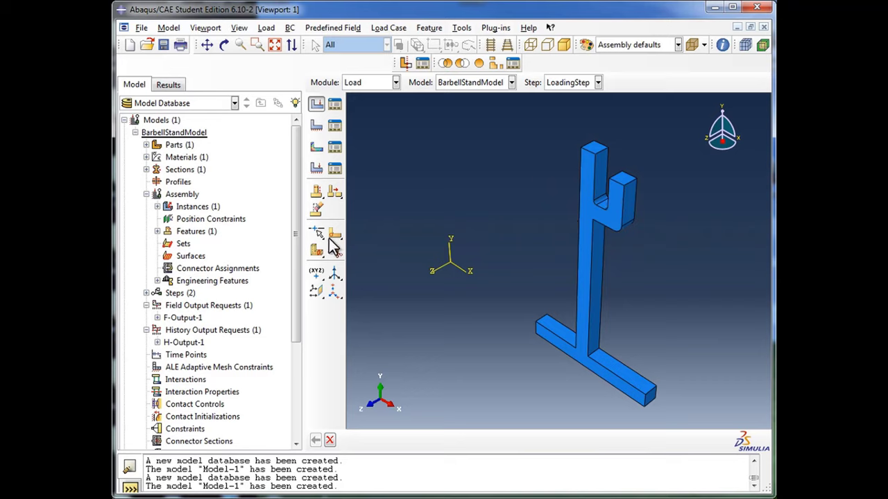
pyautogui.click(147, 194)
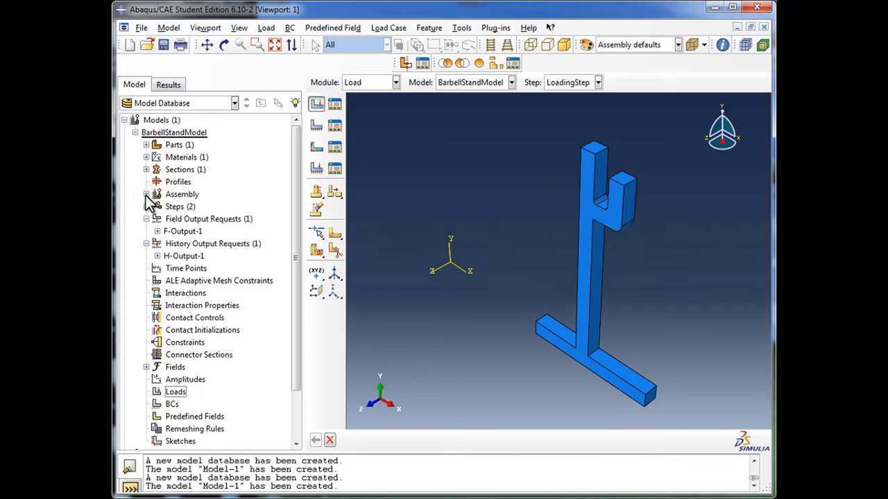
# Step: Create a Pressure load named BarbellLoad in LoadingStep on the flat bottom face of the stand's barbell cradle
pyautogui.doubleClick(175, 393)
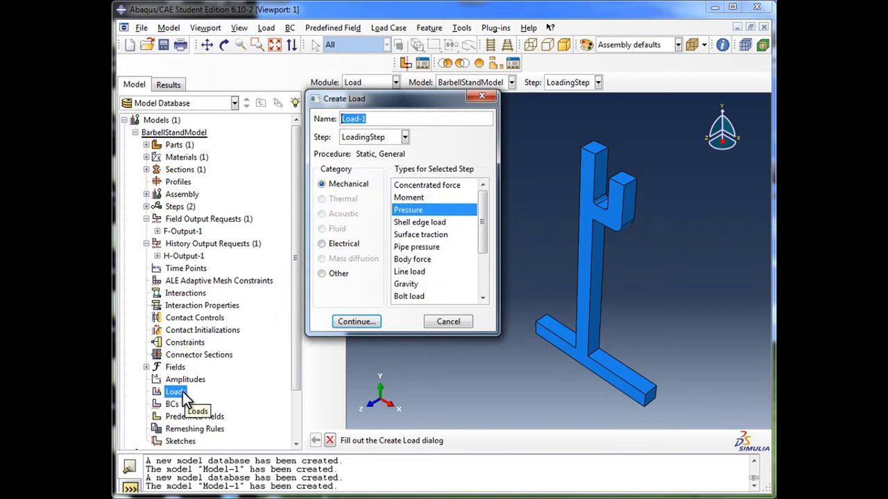
pyautogui.click(373, 120)
pyautogui.doubleClick(375, 121)
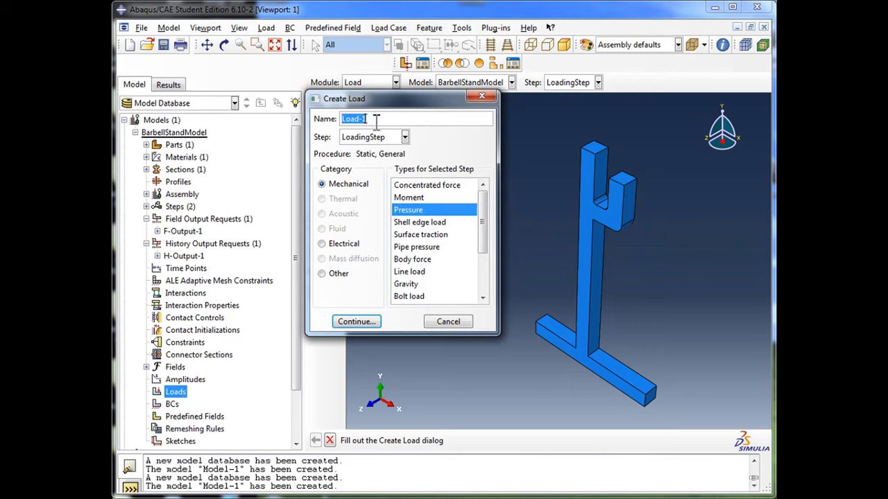
pyautogui.write('BarbellLoad')
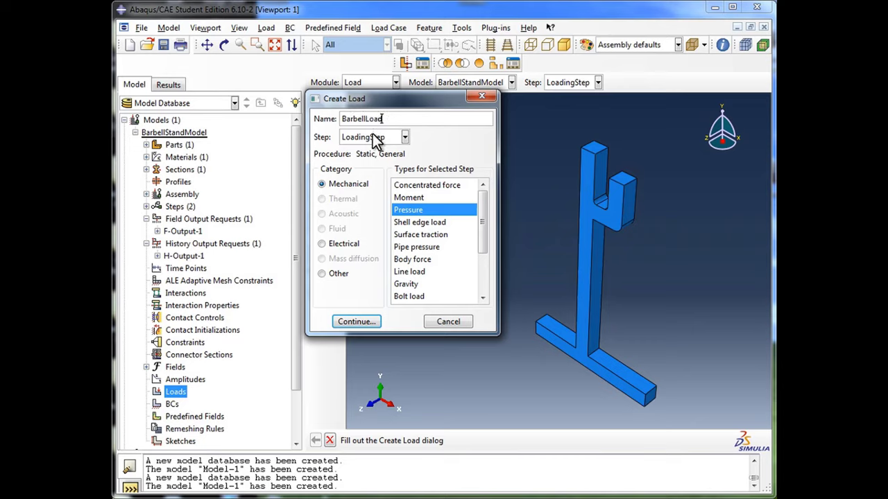
pyautogui.click(356, 323)
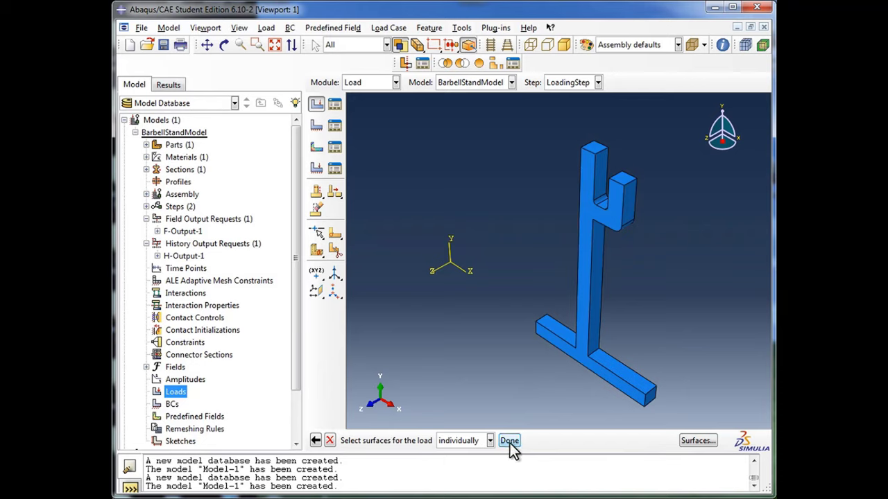
pyautogui.click(602, 206)
pyautogui.click(509, 441)
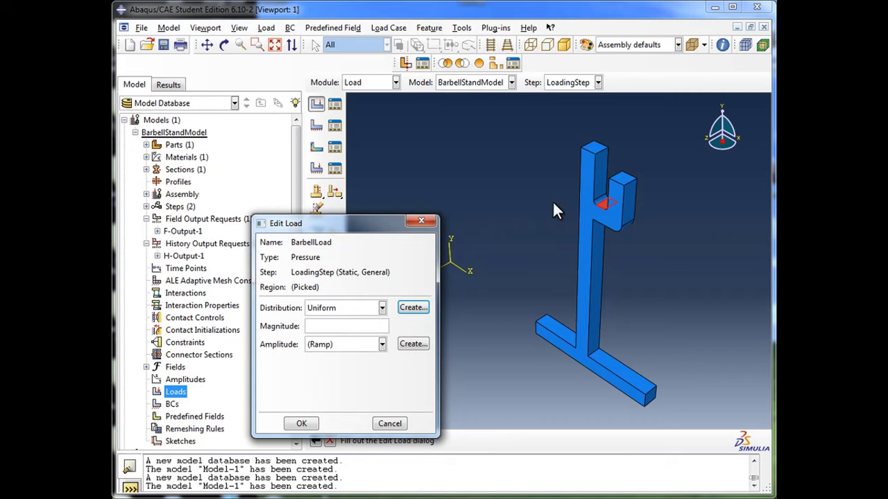
# Step: Set BarbellLoad's magnitude to 400 with Uniform distribution and Ramp amplitude, and accept the load
pyautogui.moveTo(373, 226); pyautogui.dragTo(433, 115)
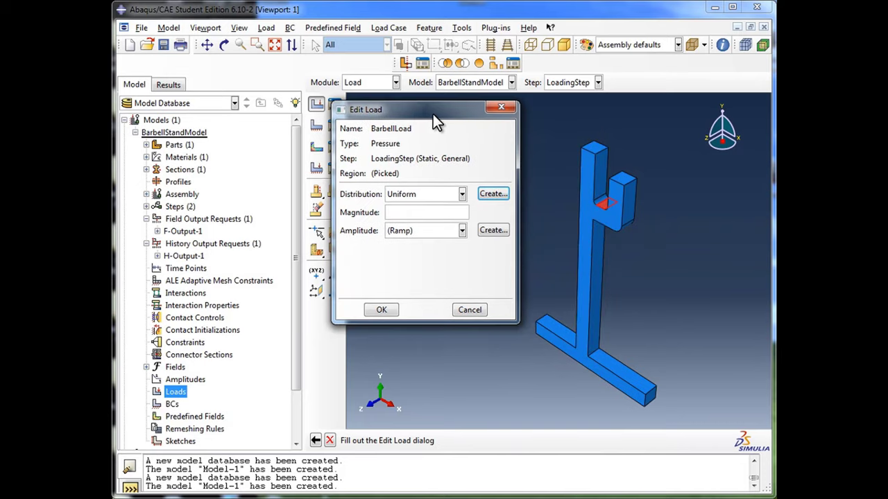
pyautogui.click(428, 211)
pyautogui.write('400')
pyautogui.click(425, 213)
pyautogui.click(425, 214)
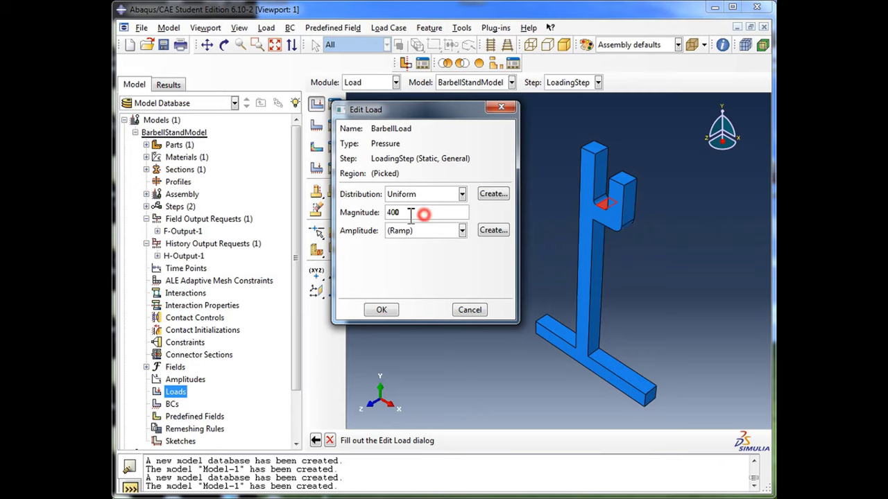
pyautogui.click(407, 213)
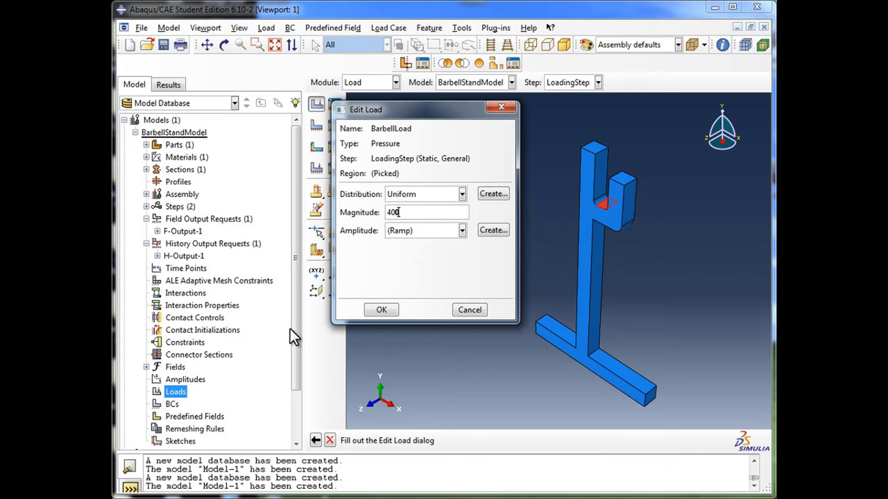
pyautogui.click(437, 231)
pyautogui.click(440, 231)
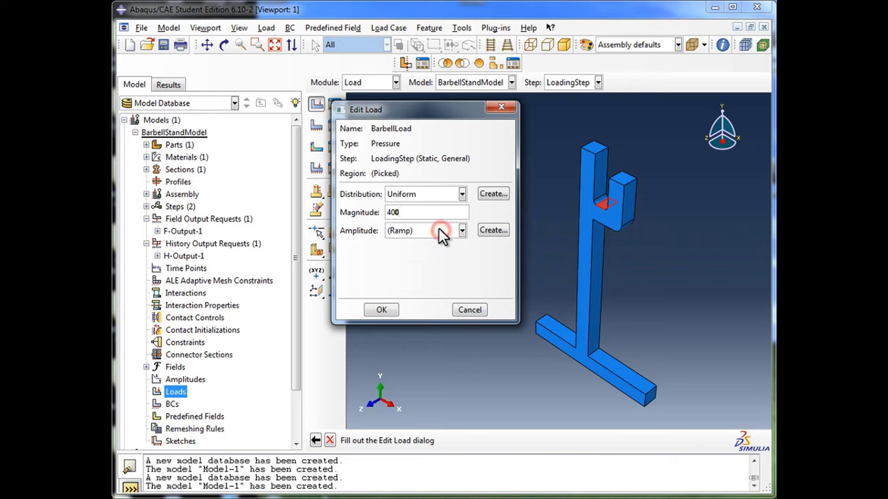
pyautogui.click(445, 194)
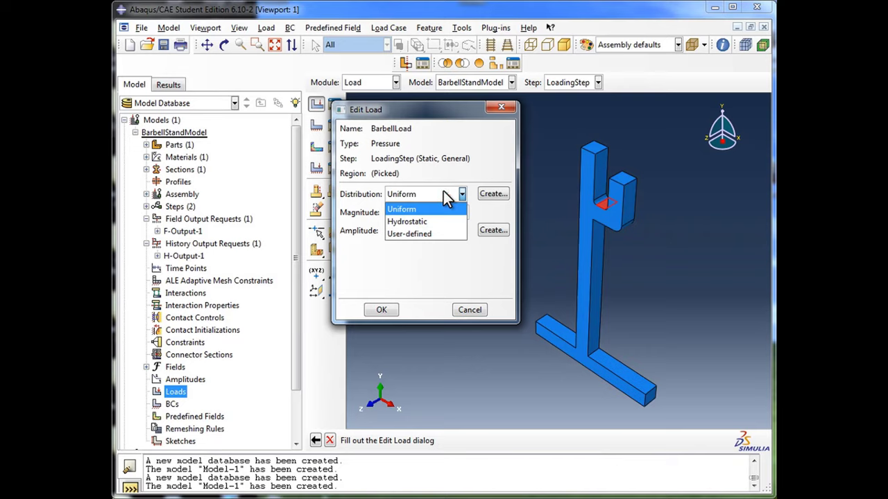
pyautogui.click(444, 193)
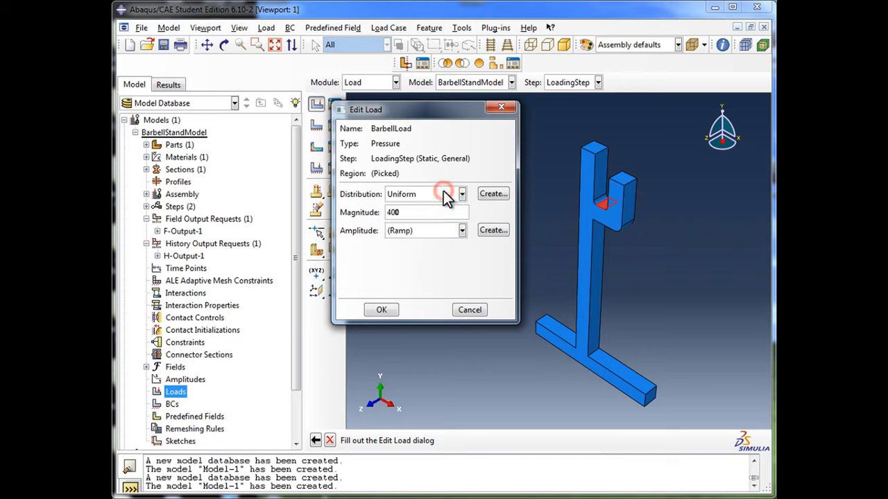
pyautogui.click(381, 310)
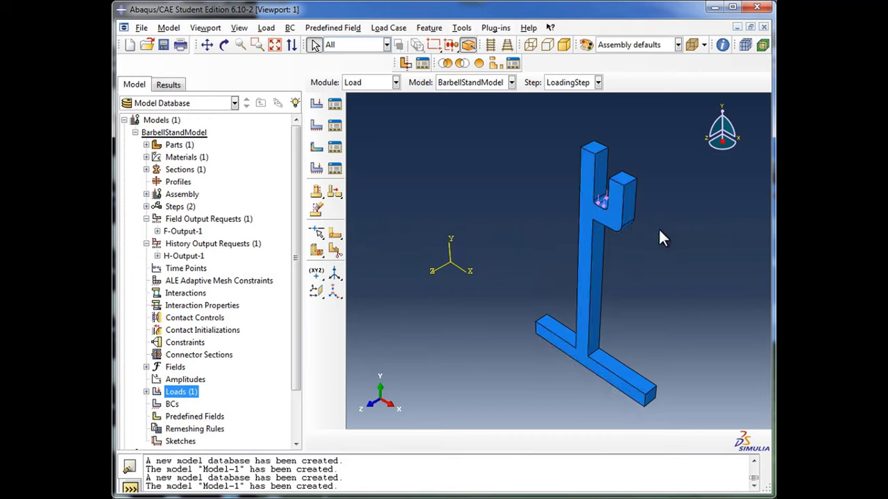
pyautogui.scroll(5, 623, 206)
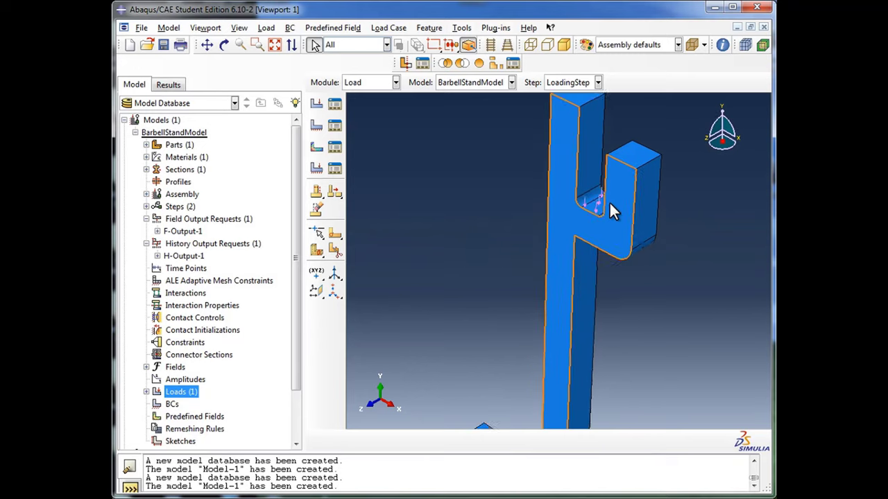
pyautogui.scroll(3, 607, 203)
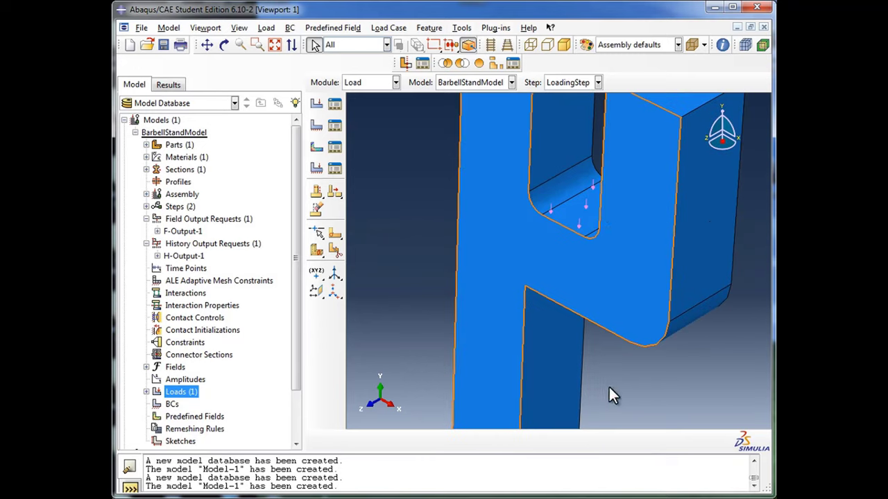
pyautogui.scroll(-6, 624, 375)
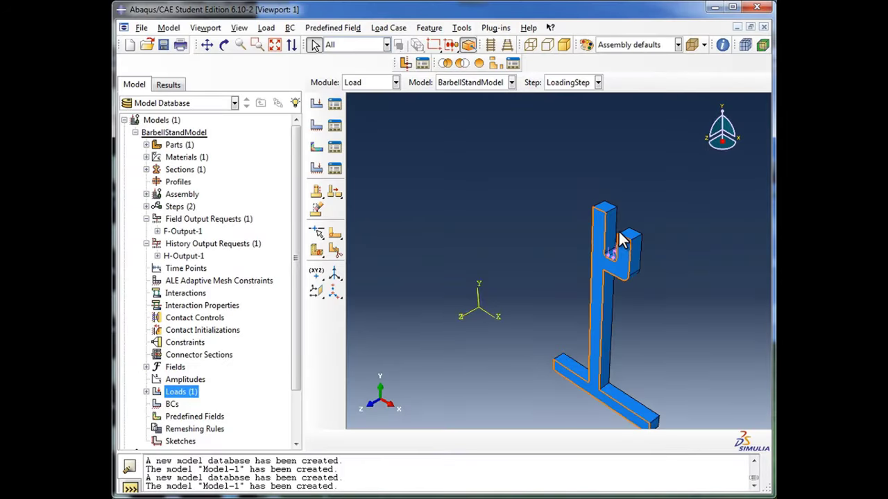
pyautogui.scroll(3, 628, 378)
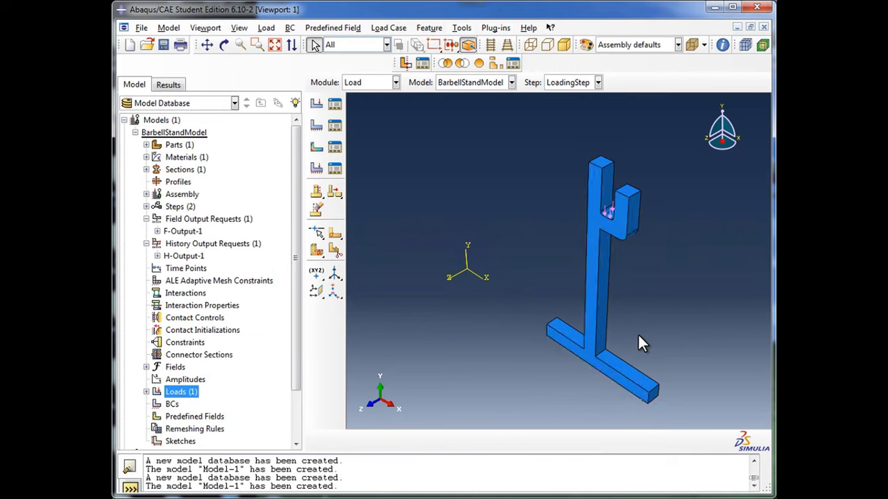
# Step: Create a mechanical Symmetry/Antisymmetry/Encastre boundary condition named Fixedtoground in the Initial step and proceed to its region selection
pyautogui.doubleClick(173, 406)
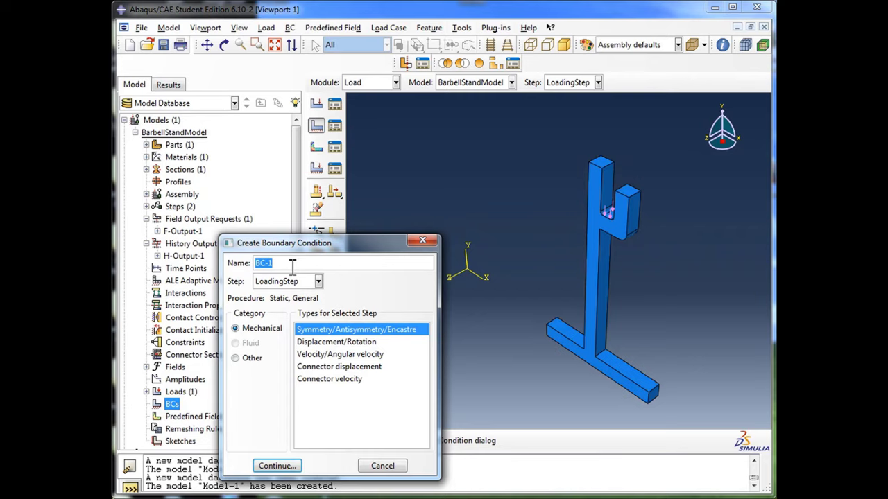
pyautogui.write('Fixedtoground')
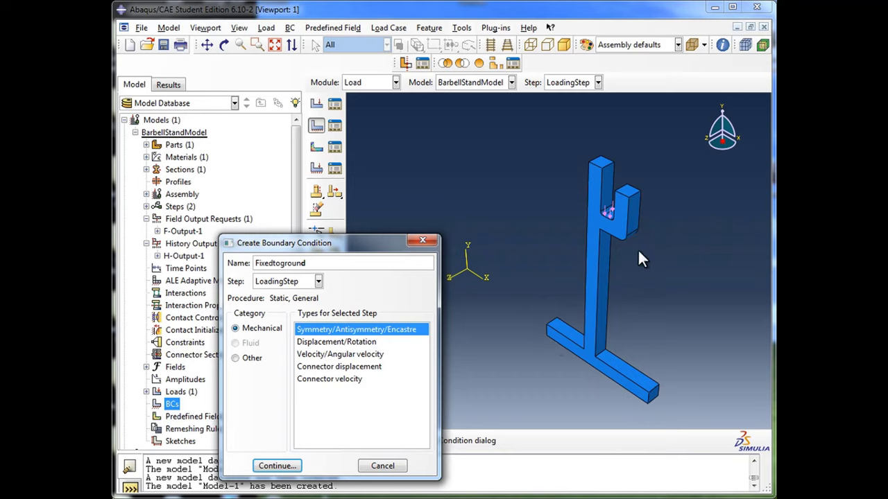
pyautogui.click(290, 284)
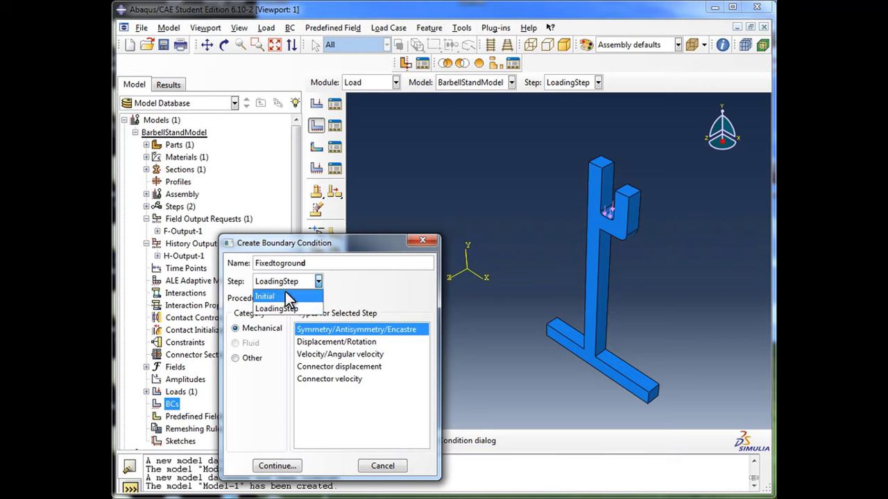
pyautogui.click(285, 296)
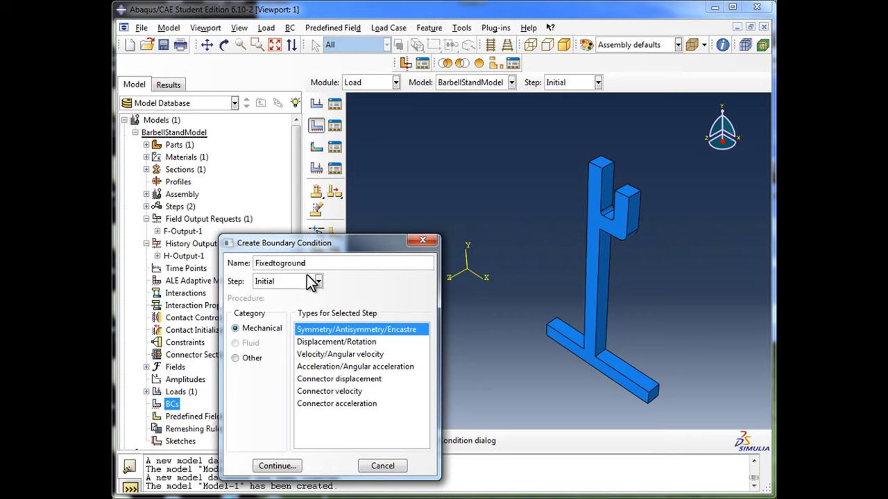
pyautogui.click(257, 330)
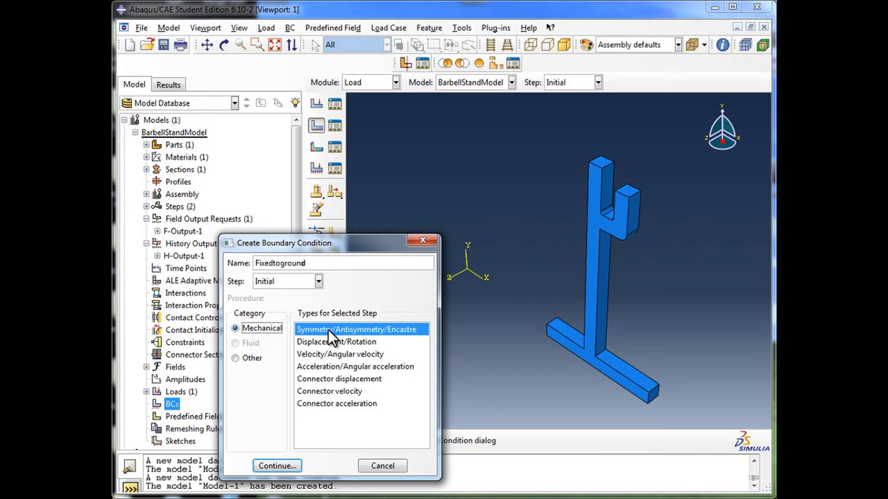
pyautogui.click(411, 340)
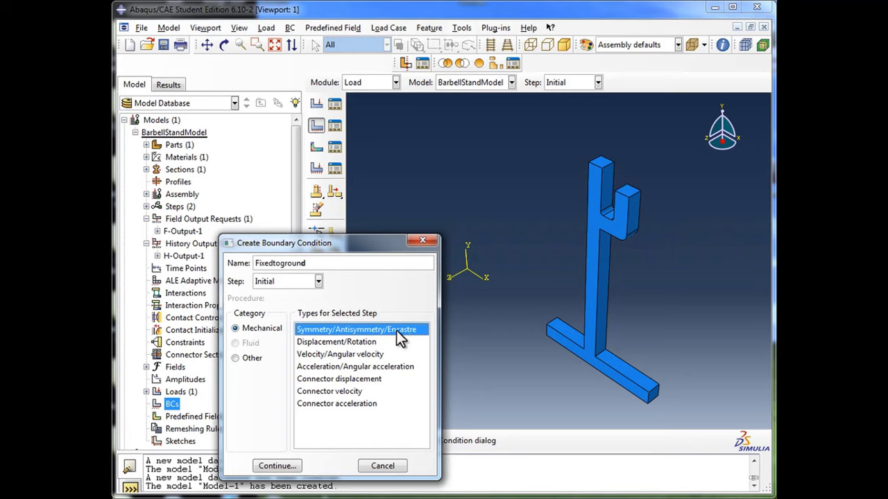
pyautogui.click(280, 466)
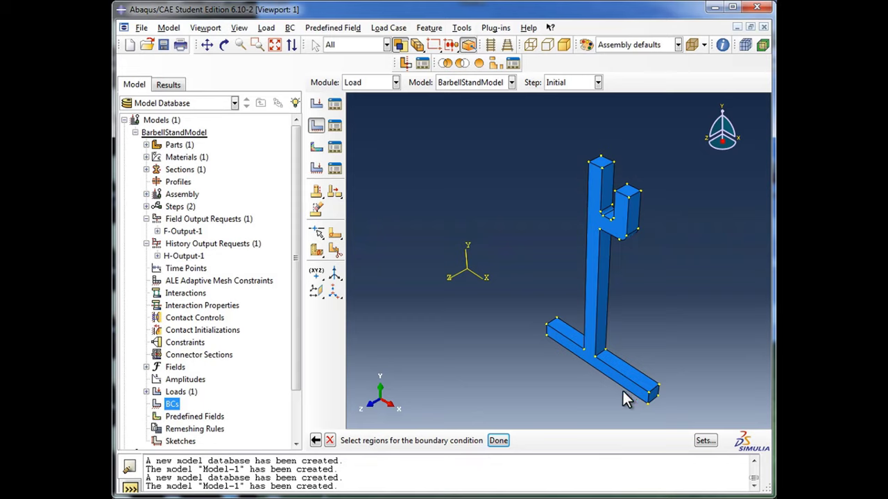
# Step: Select the underside face of the stand's horizontal base as the region for the Fixedtoground boundary condition
pyautogui.click(224, 45)
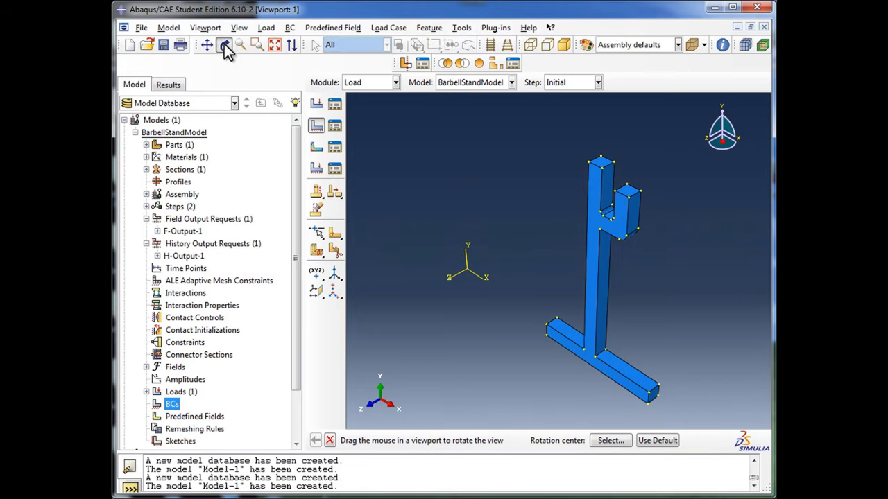
pyautogui.moveTo(554, 349); pyautogui.dragTo(278, 85)
pyautogui.click(224, 46)
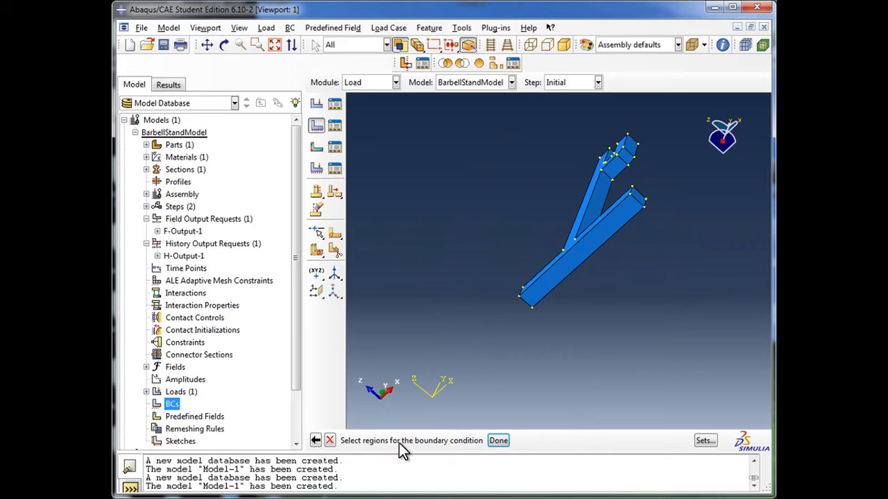
pyautogui.click(539, 298)
pyautogui.click(502, 441)
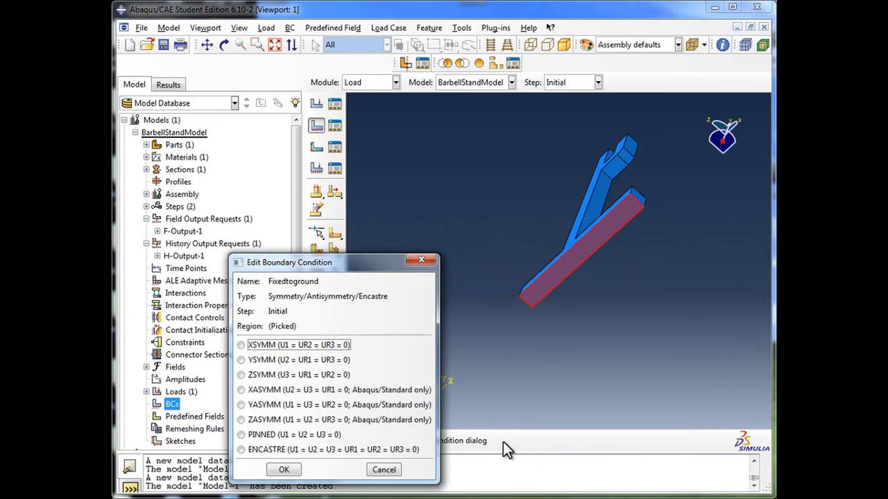
# Step: Set Fixedtoground to ENCASTRE (U1 = U2 = U3 = UR1 = UR2 = UR3 = 0) and accept the boundary condition
pyautogui.moveTo(378, 264); pyautogui.dragTo(441, 156)
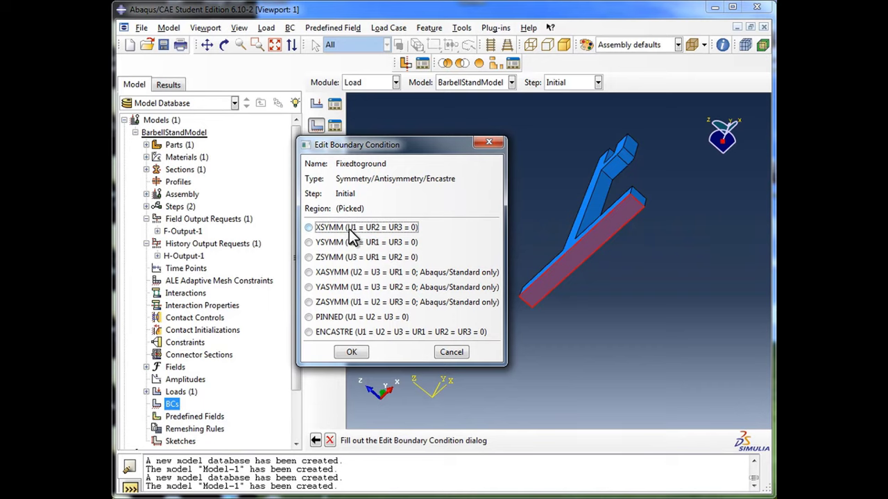
pyautogui.click(327, 335)
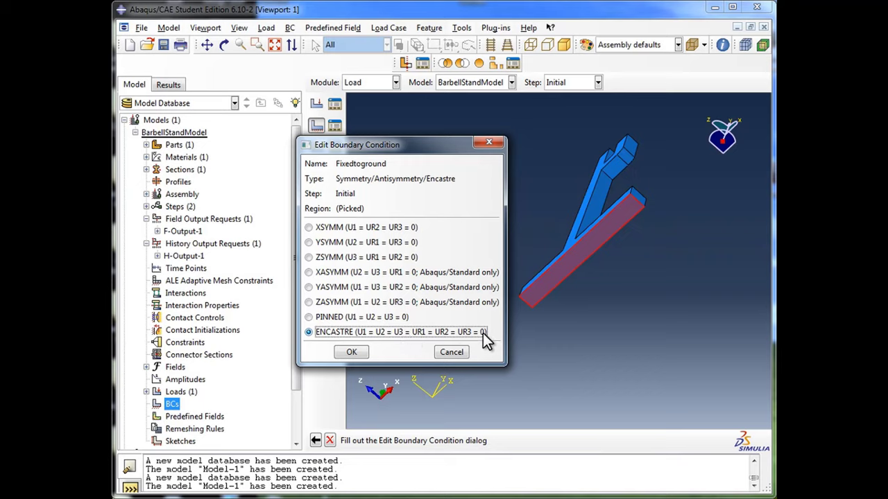
pyautogui.click(358, 352)
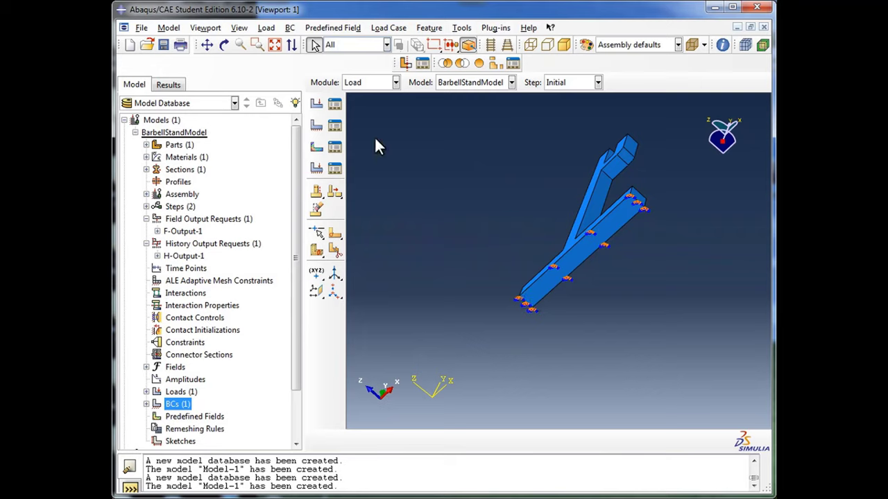
pyautogui.click(225, 45)
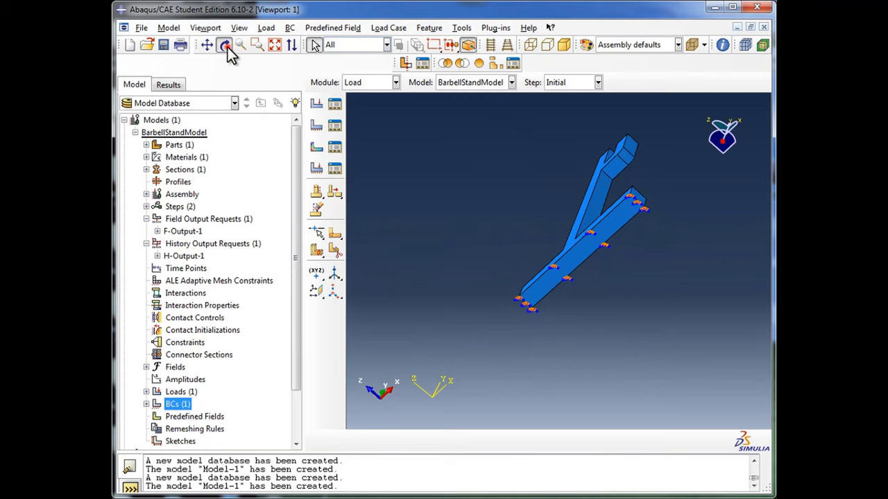
pyautogui.moveTo(582, 184); pyautogui.dragTo(589, 275)
pyautogui.moveTo(521, 218); pyautogui.dragTo(568, 315)
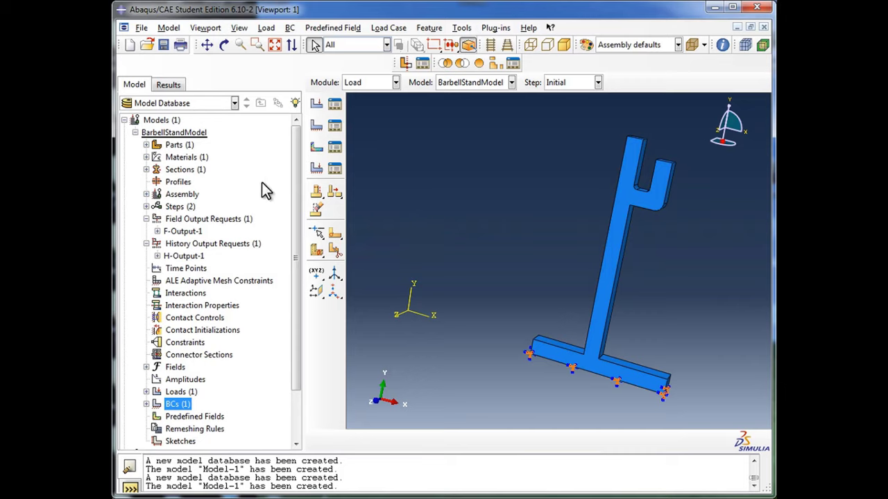
# Step: Open the BarbellStand part's empty mesh in the Mesh module
pyautogui.click(147, 145)
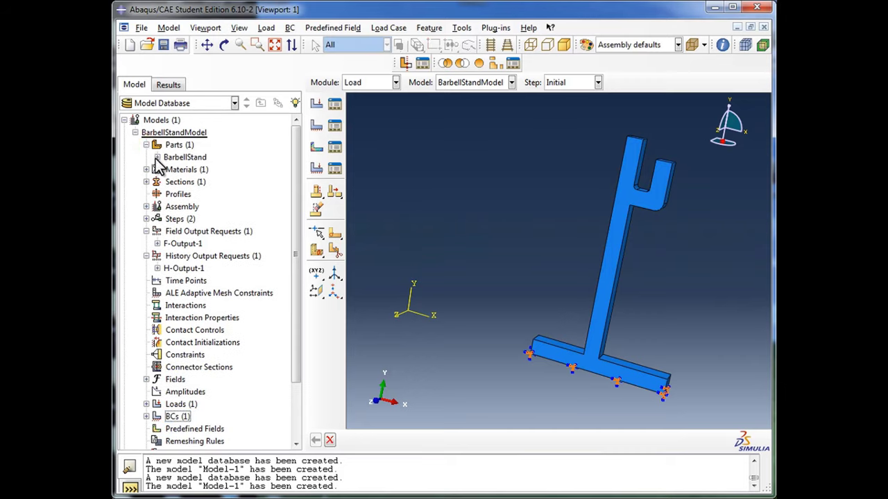
pyautogui.click(157, 158)
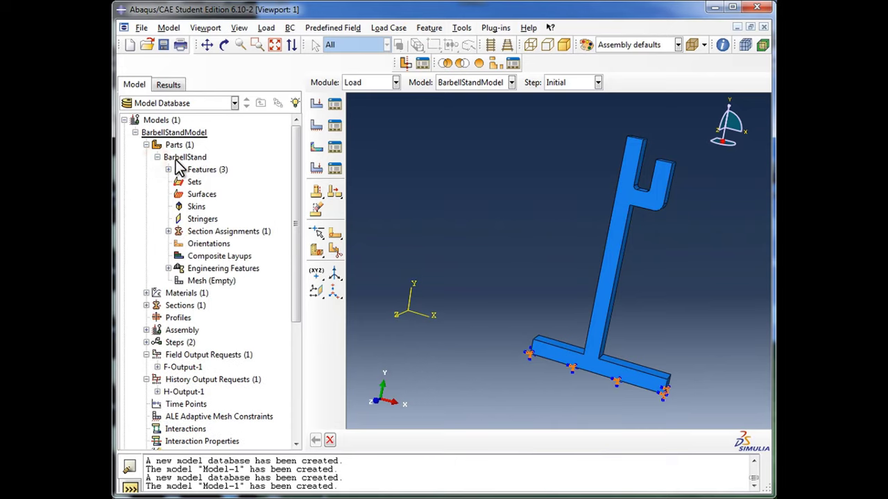
pyautogui.click(198, 282)
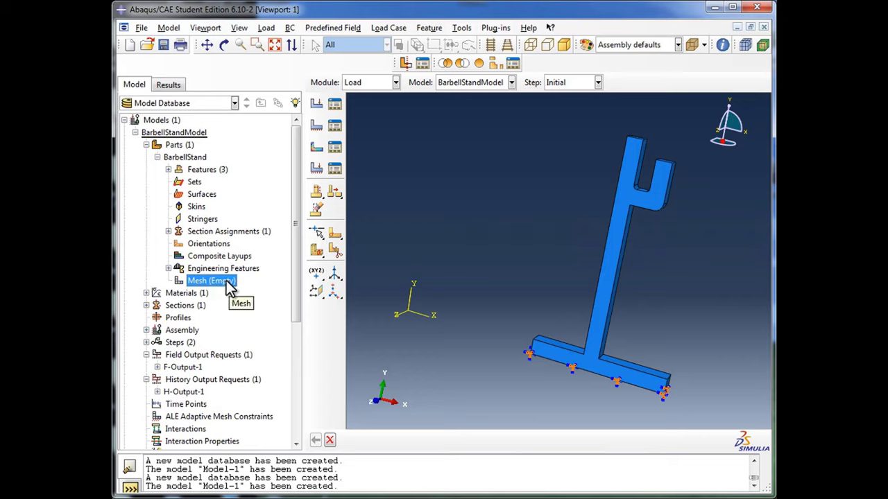
pyautogui.doubleClick(229, 281)
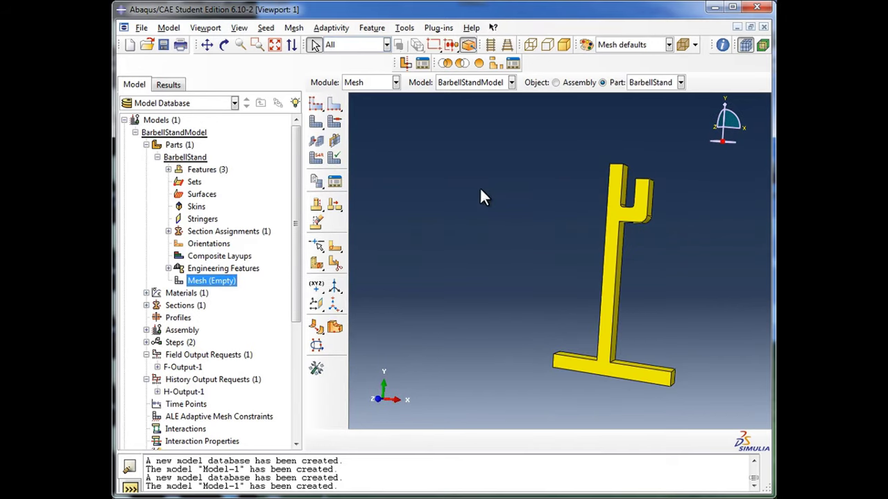
pyautogui.click(395, 82)
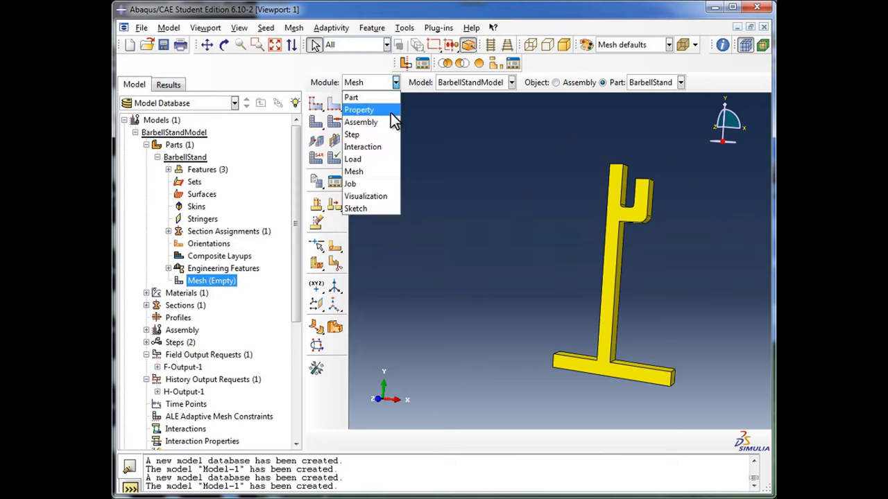
pyautogui.click(299, 234)
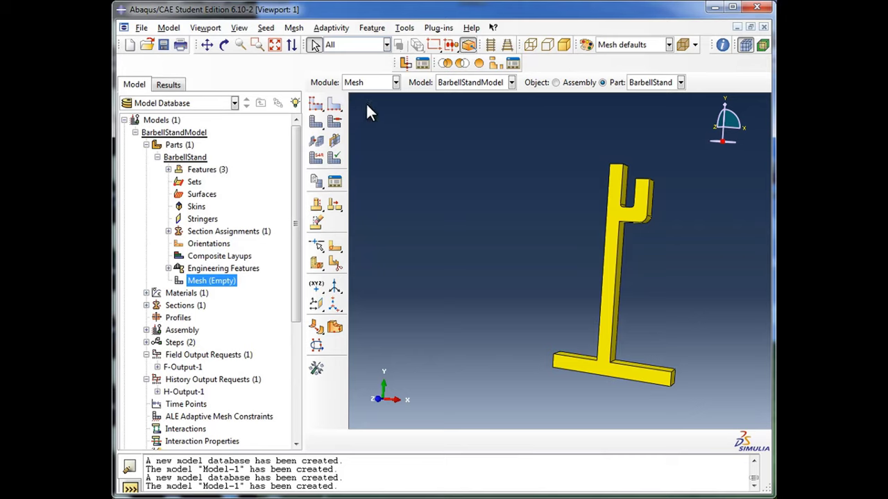
pyautogui.click(395, 82)
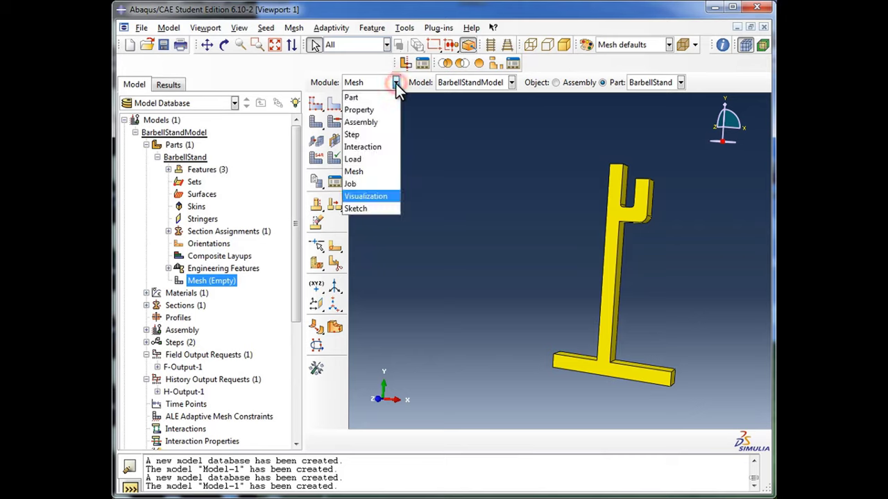
pyautogui.click(395, 82)
pyautogui.moveTo(297, 210); pyautogui.dragTo(301, 178)
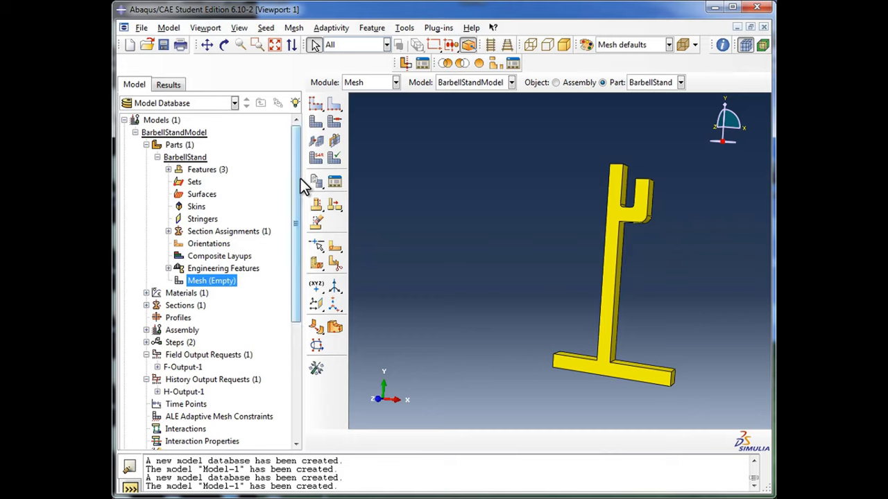
# Step: Assign the part a Standard, Linear, 3D Stress element type with reduced-integration hex elements (C3D8R)
pyautogui.click(304, 31)
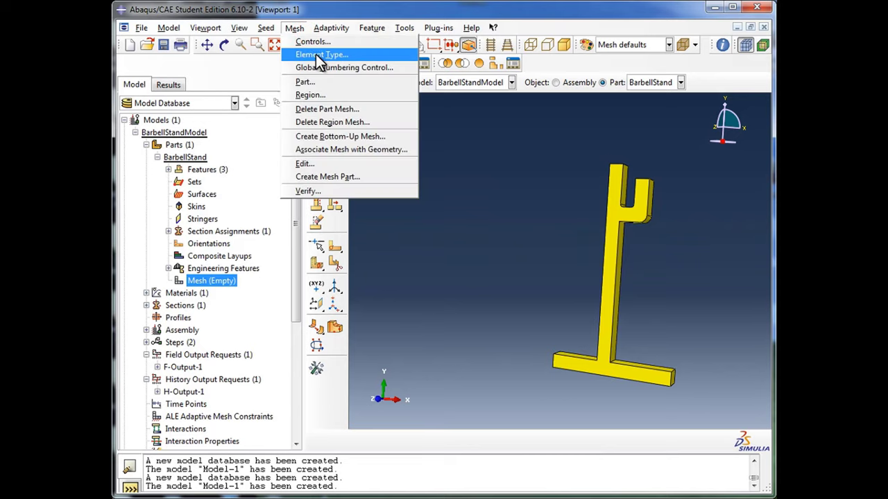
pyautogui.click(318, 55)
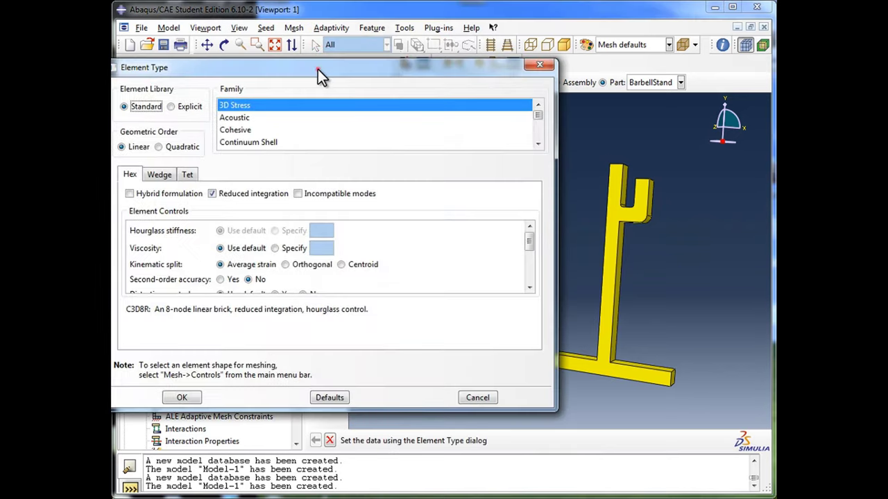
pyautogui.moveTo(318, 70); pyautogui.dragTo(361, 23)
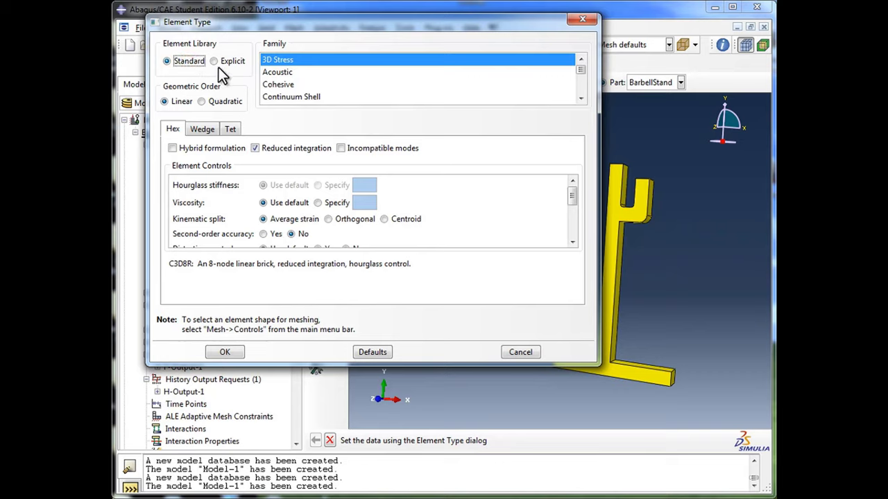
pyautogui.click(177, 106)
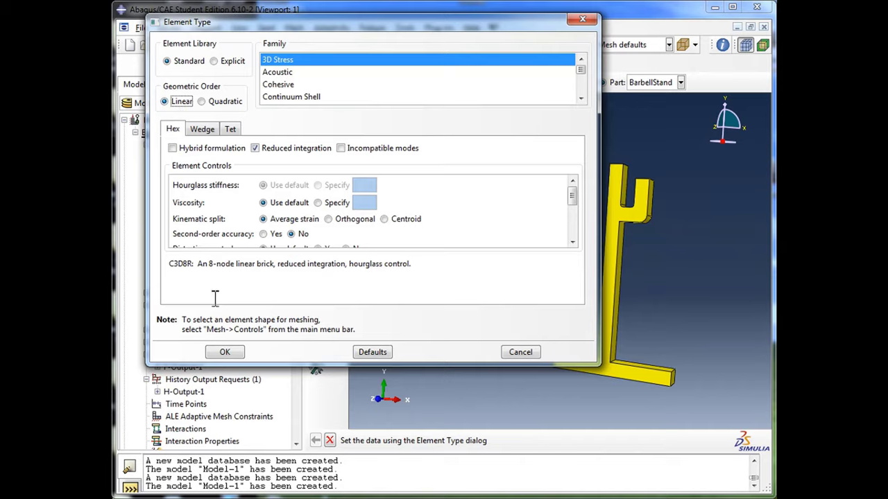
pyautogui.click(222, 351)
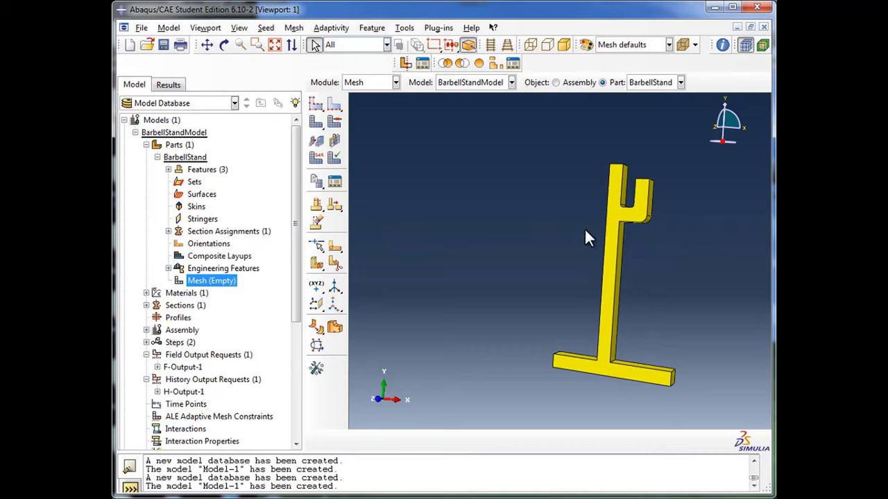
# Step: Assign global seeds to the BarbellStand part with a new approximate global size, keeping curvature control and the default minimum size factor
pyautogui.click(266, 31)
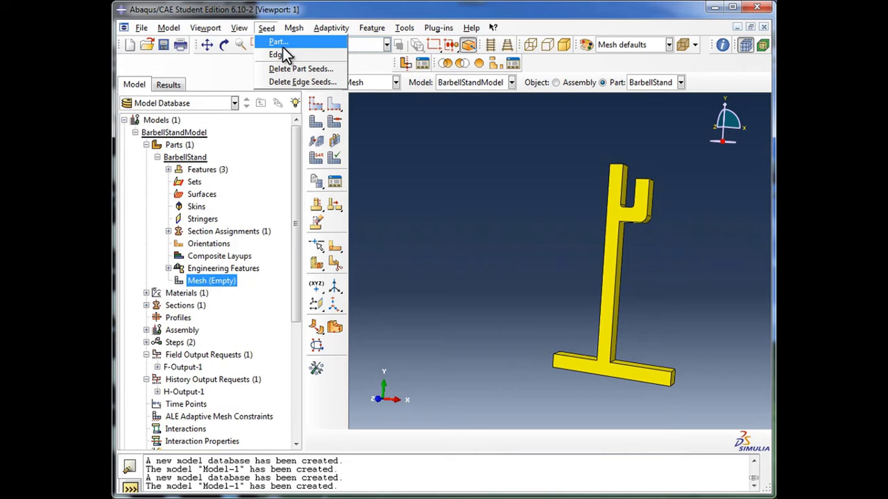
pyautogui.click(282, 44)
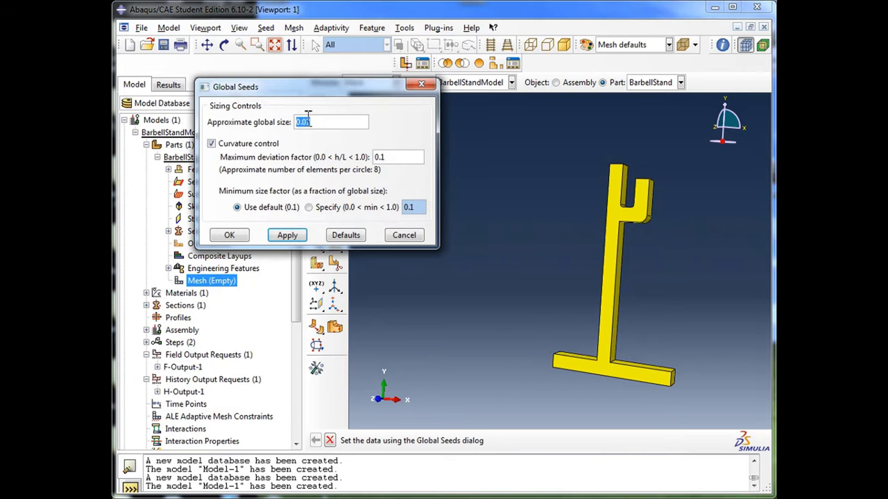
pyautogui.moveTo(308, 121); pyautogui.dragTo(317, 125)
pyautogui.write('5')
pyautogui.click(242, 235)
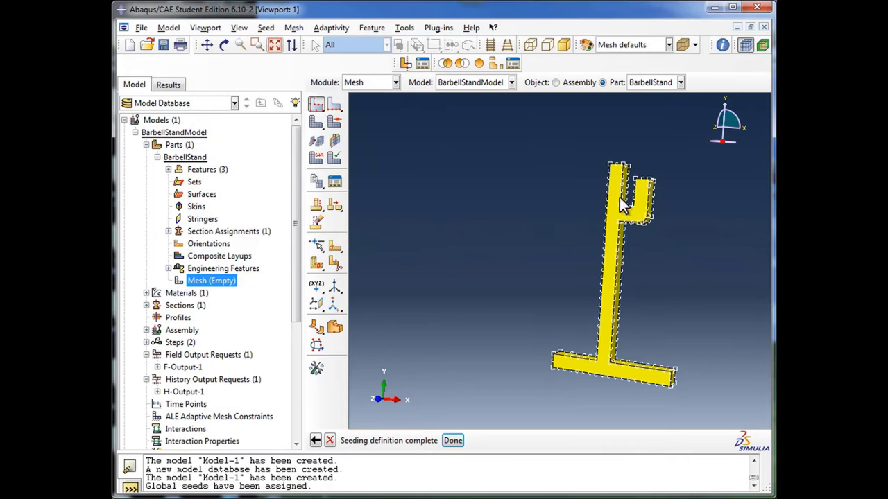
# Step: Check the seed distribution around the barbell cradle and along the upright, and complete the seeding definition
pyautogui.scroll(-2, 636, 240)
pyautogui.scroll(6, 635, 241)
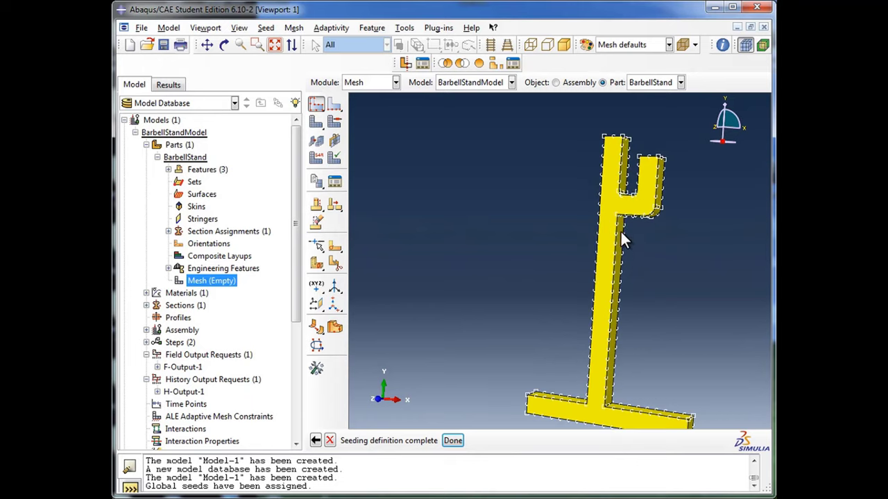
pyautogui.moveTo(627, 200)
pyautogui.keyDown('ctrl'); pyautogui.keyDown('alt'); pyautogui.mouseDown()
pyautogui.moveTo(626, 190)
pyautogui.moveTo(617, 224)
pyautogui.moveTo(610, 203)
pyautogui.mouseUp(); pyautogui.keyUp('alt'); pyautogui.keyUp('ctrl')
pyautogui.scroll(3, 610, 201)
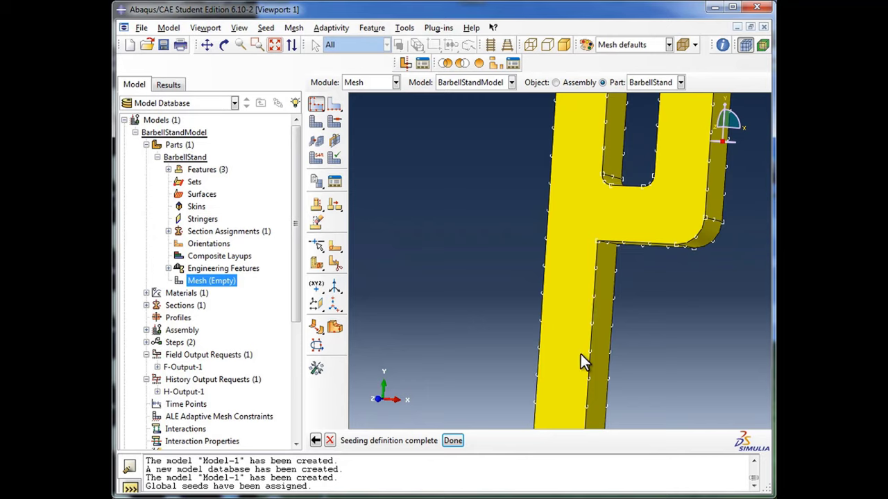
pyautogui.scroll(-5, 580, 232)
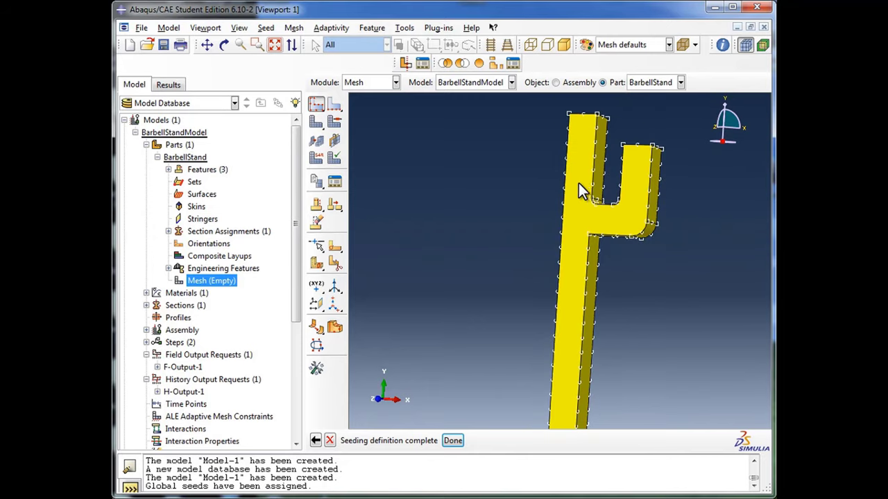
pyautogui.scroll(-2, 584, 180)
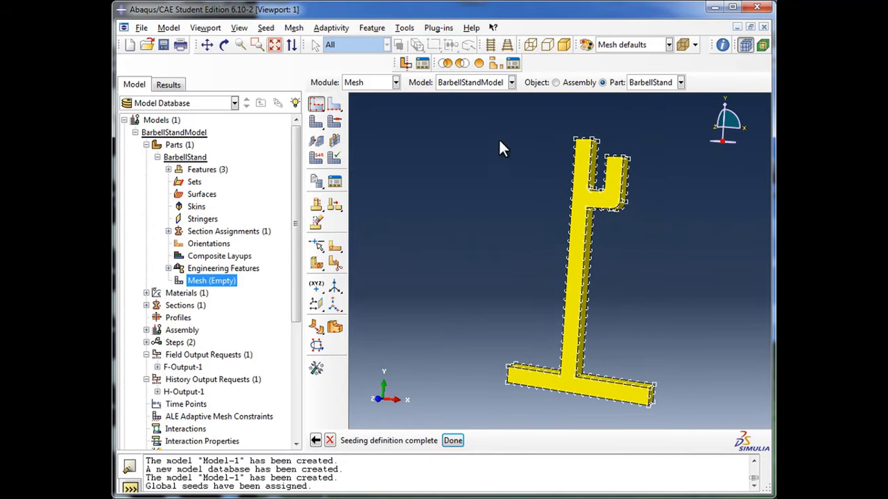
pyautogui.click(295, 29)
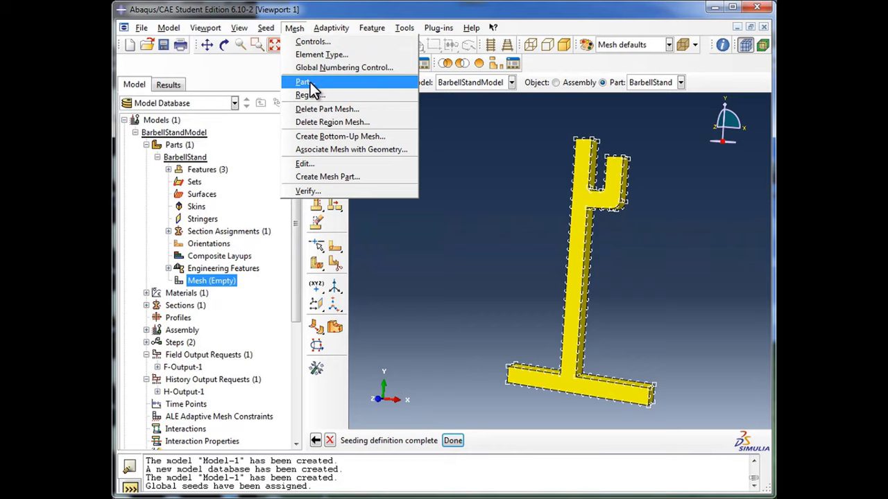
pyautogui.click(333, 28)
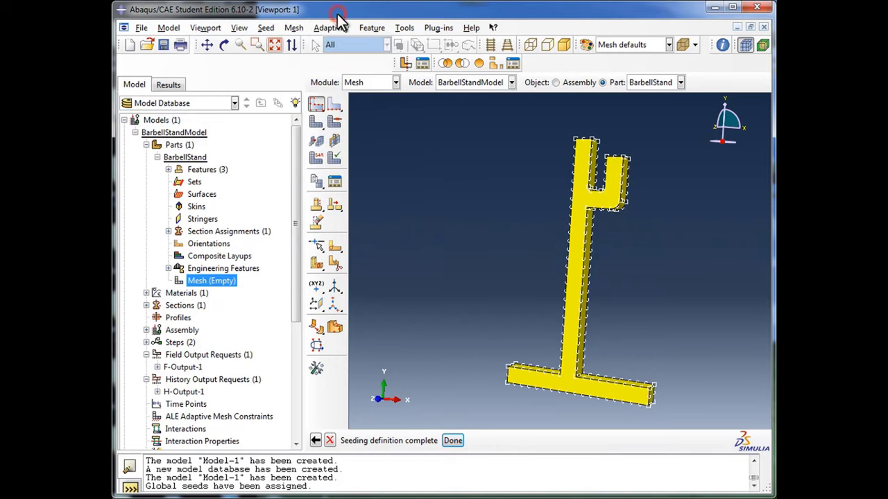
pyautogui.click(454, 442)
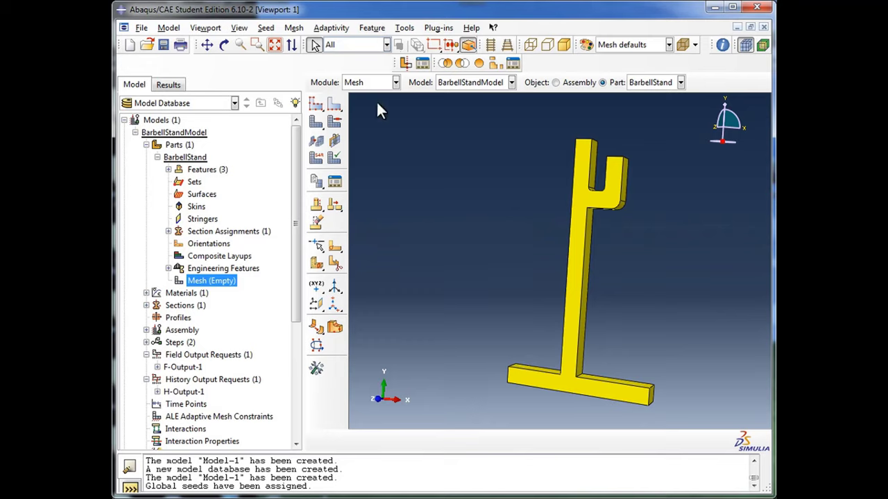
# Step: Mesh the whole BarbellStand part and inspect the generated mesh from an angled view
pyautogui.click(296, 29)
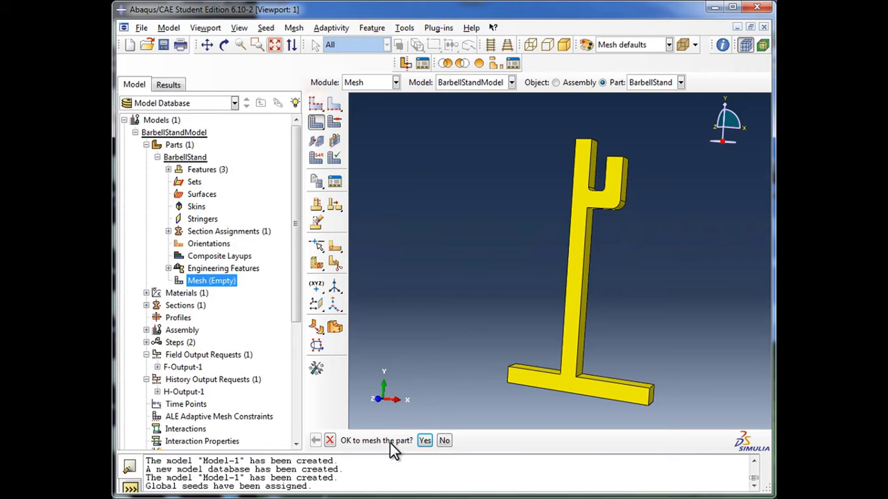
pyautogui.click(423, 445)
pyautogui.click(224, 45)
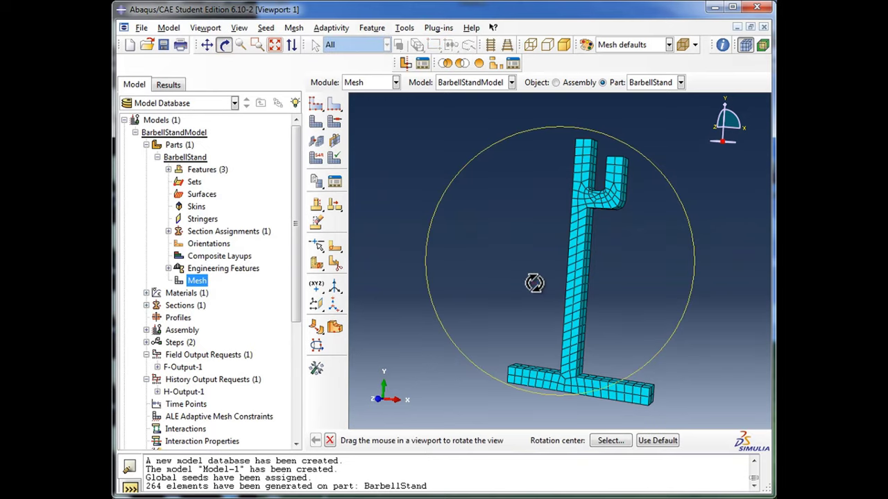
pyautogui.moveTo(533, 284); pyautogui.dragTo(484, 289)
pyautogui.moveTo(607, 295); pyautogui.dragTo(486, 311)
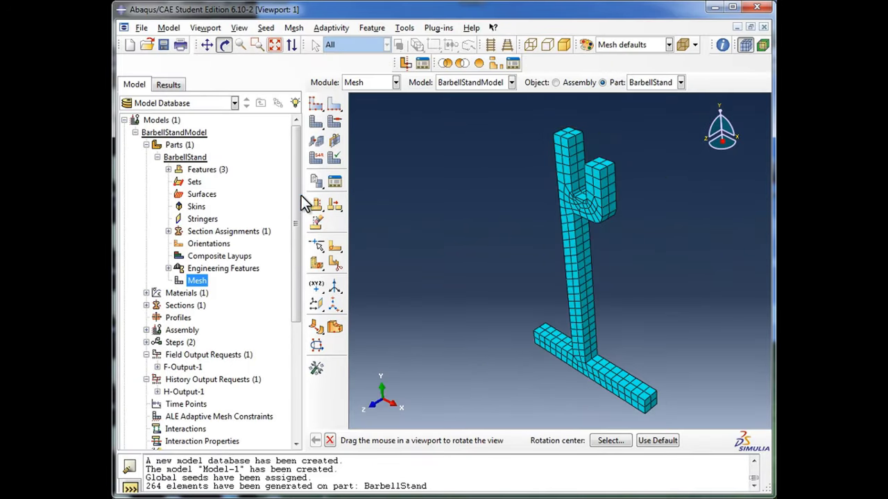
pyautogui.moveTo(299, 193); pyautogui.dragTo(284, 348)
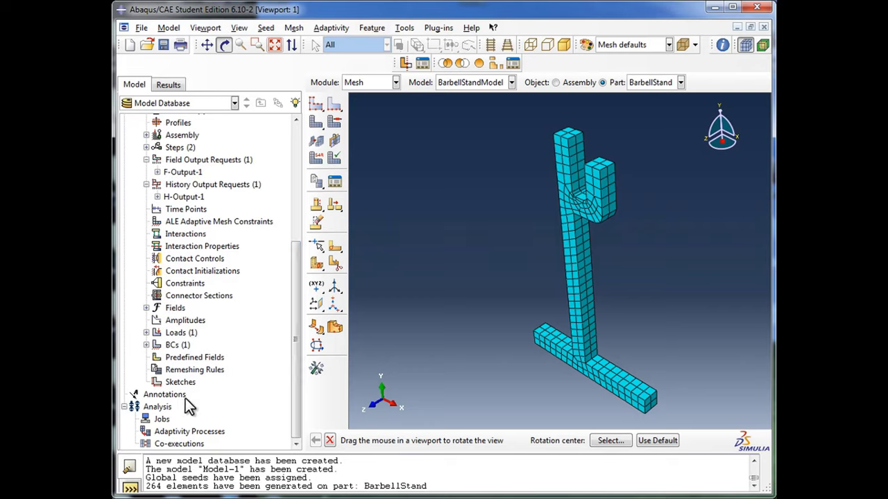
# Step: Start a new analysis job for BarbellStandModel and name it LoadedBarbellStand
pyautogui.click(158, 407)
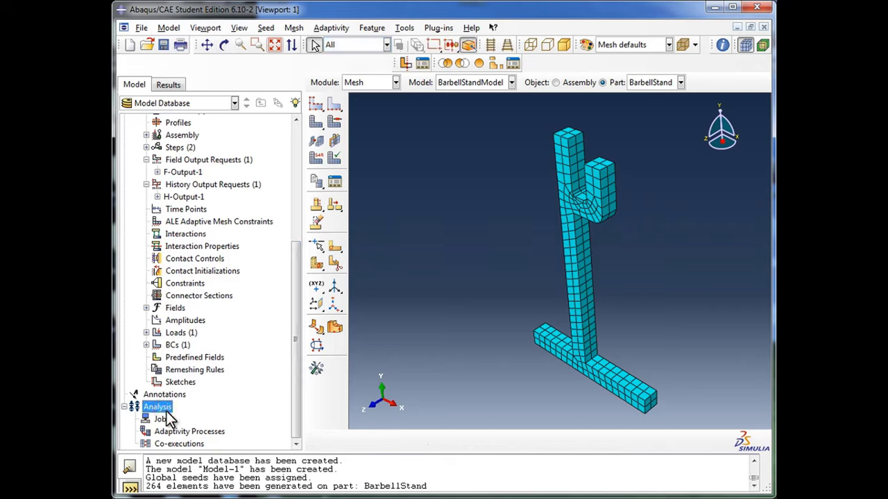
pyautogui.click(163, 419)
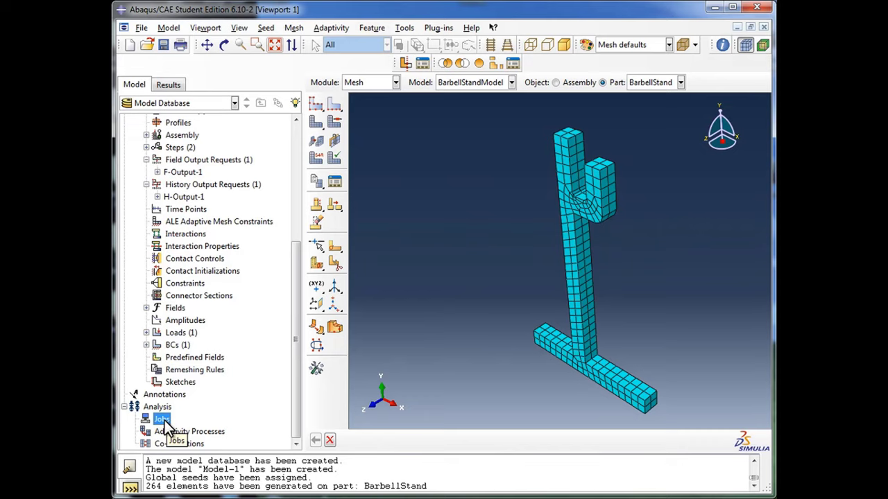
pyautogui.doubleClick(163, 420)
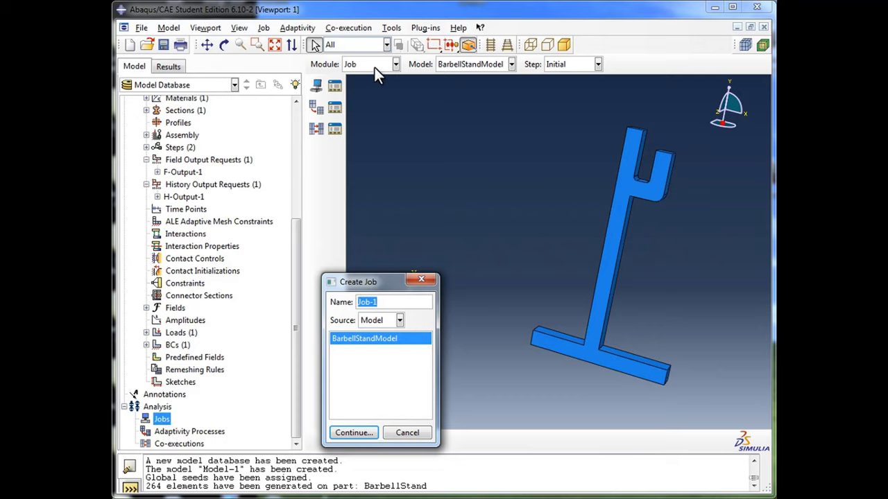
pyautogui.doubleClick(388, 305)
pyautogui.write('Loaded')
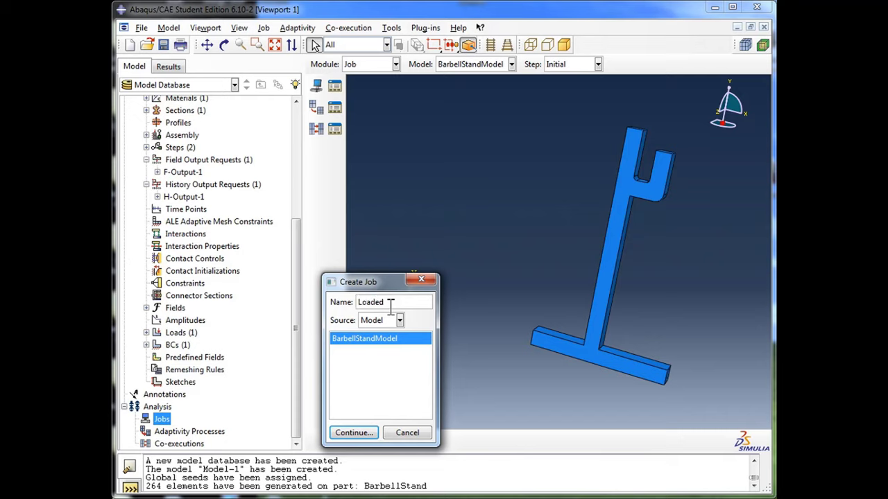
pyautogui.write('BarbellStand')
# Step: Check the available job sources, keep Model with BarbellStandModel selected, and continue to the job settings
pyautogui.click(396, 320)
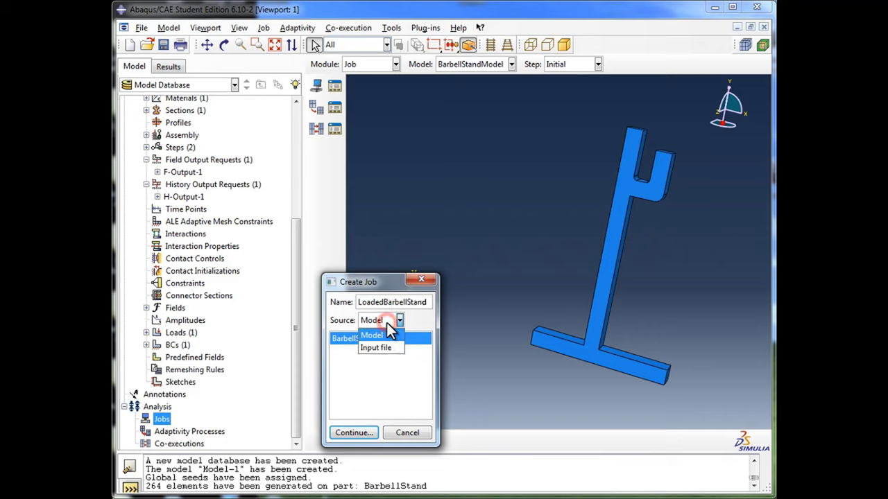
pyautogui.click(390, 331)
pyautogui.click(391, 323)
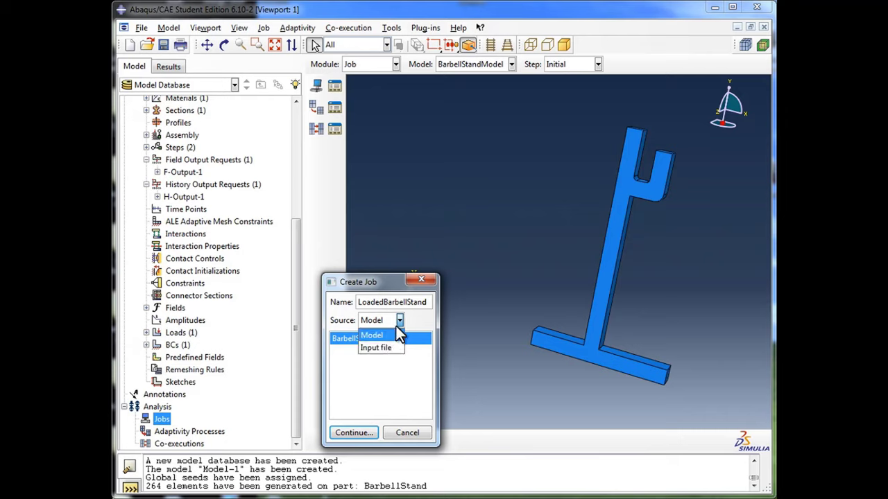
pyautogui.click(399, 321)
pyautogui.click(399, 321)
pyautogui.click(399, 320)
pyautogui.click(397, 320)
pyautogui.click(420, 324)
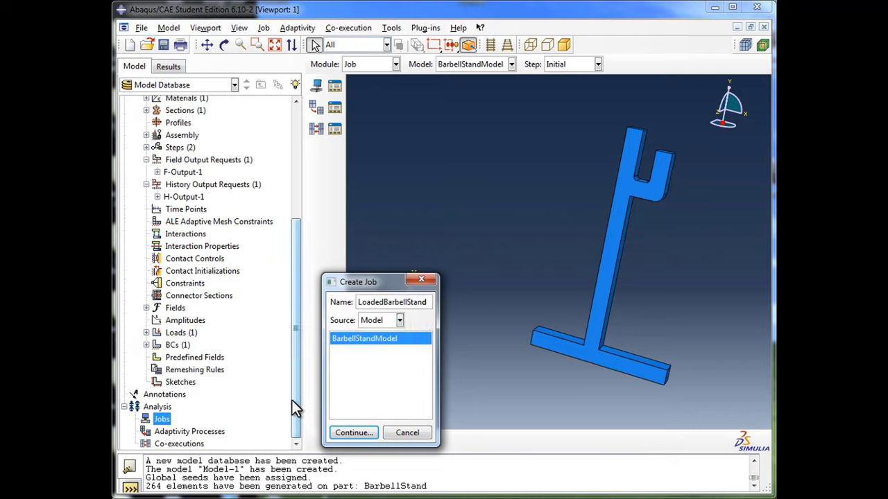
pyautogui.click(353, 433)
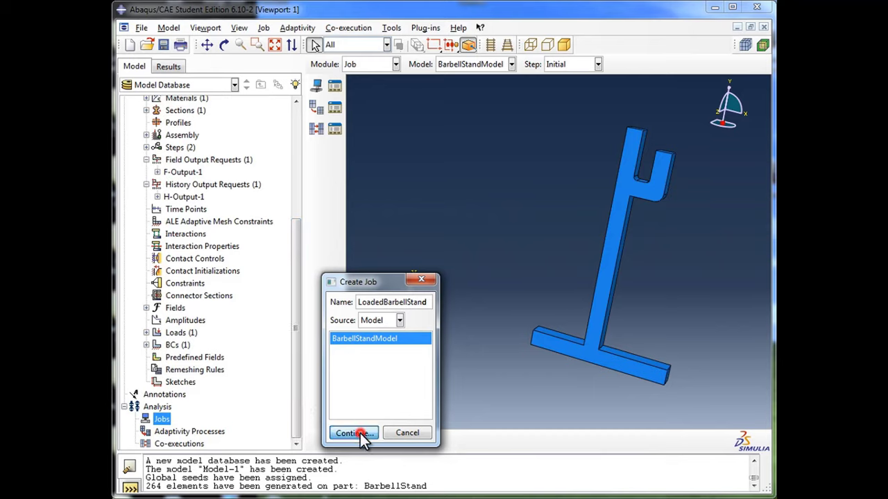
# Step: Review the job's general and parallelization settings, keep the job type as Full analysis, and create the job
pyautogui.moveTo(264, 310); pyautogui.dragTo(467, 146)
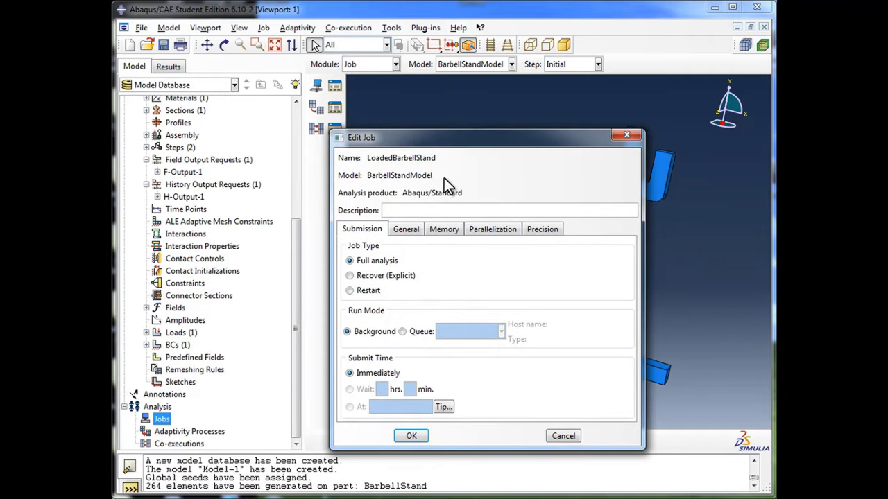
pyautogui.click(431, 230)
pyautogui.click(416, 231)
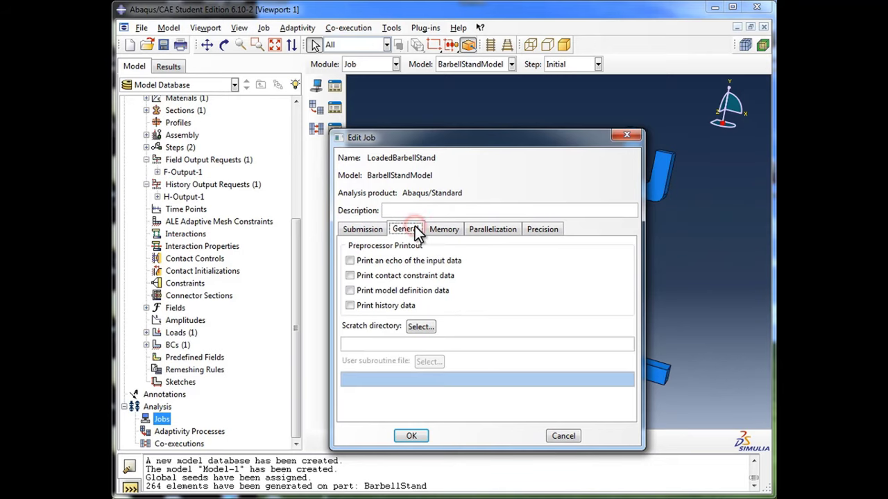
pyautogui.click(477, 232)
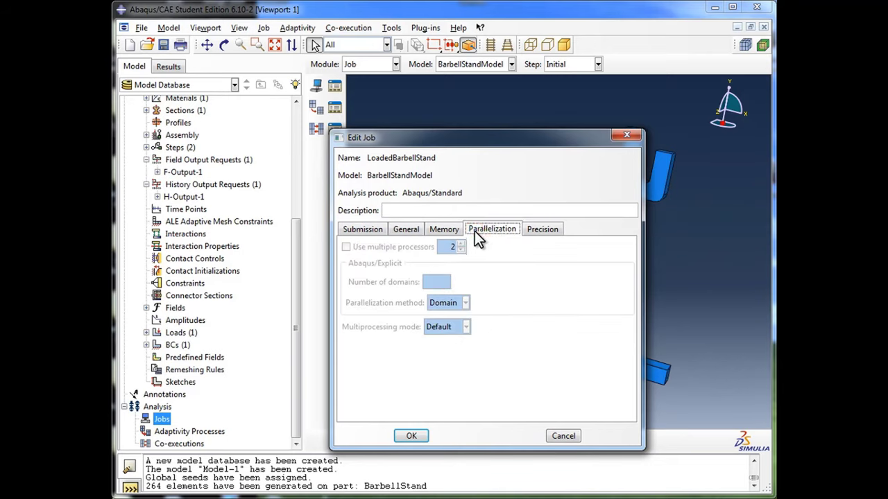
pyautogui.click(371, 232)
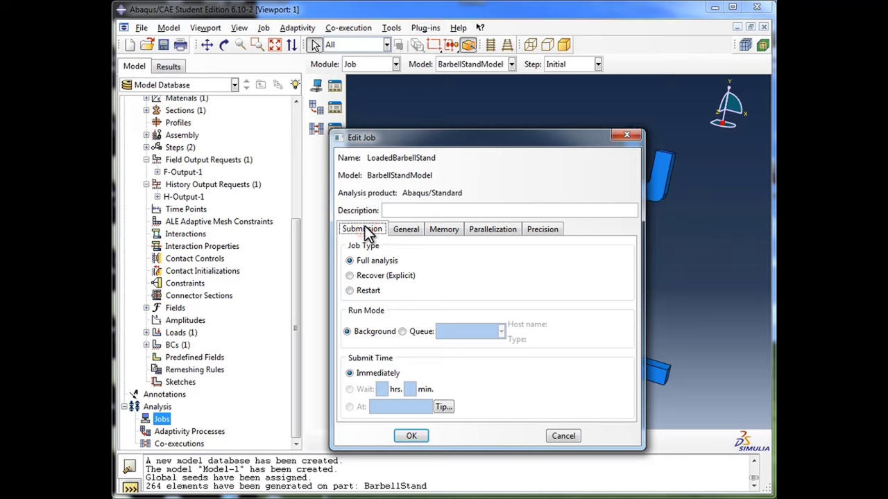
pyautogui.click(376, 264)
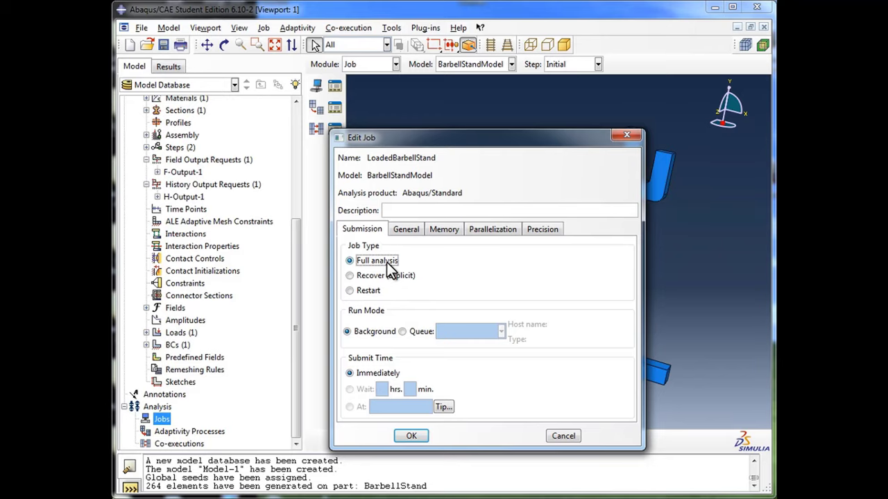
pyautogui.click(411, 437)
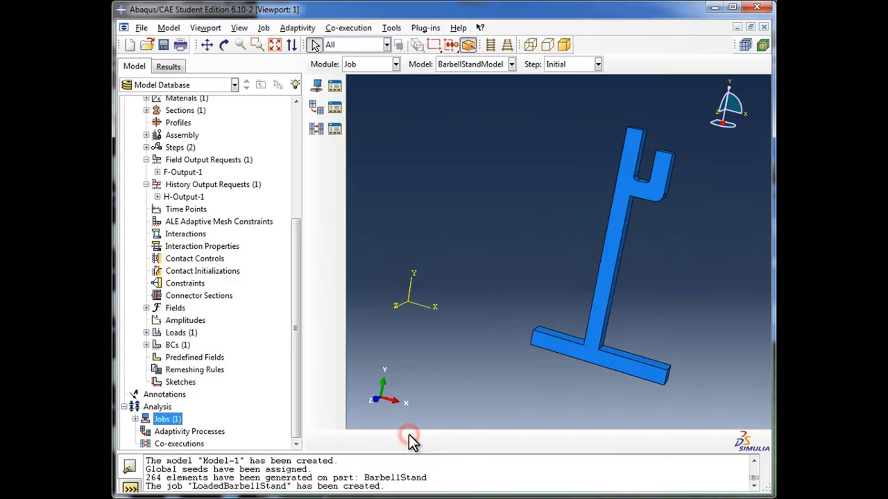
# Step: Submit the LoadedBarbellStand job for analysis
pyautogui.click(135, 419)
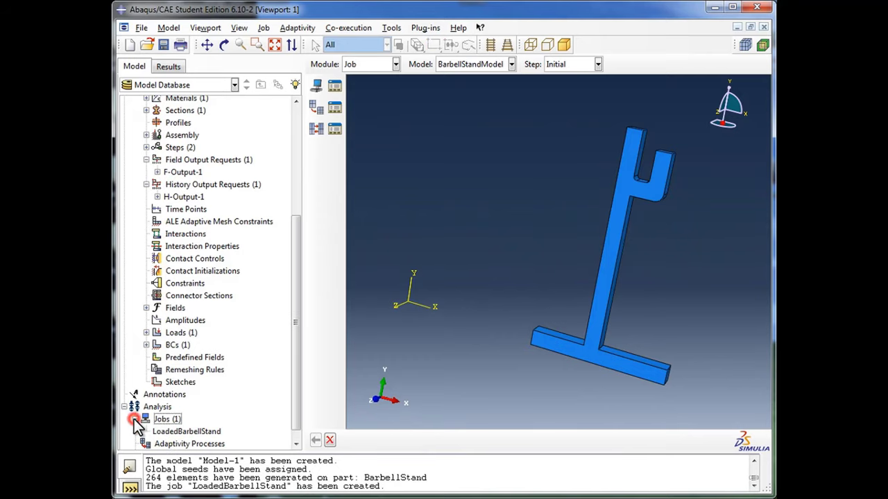
pyautogui.click(209, 419)
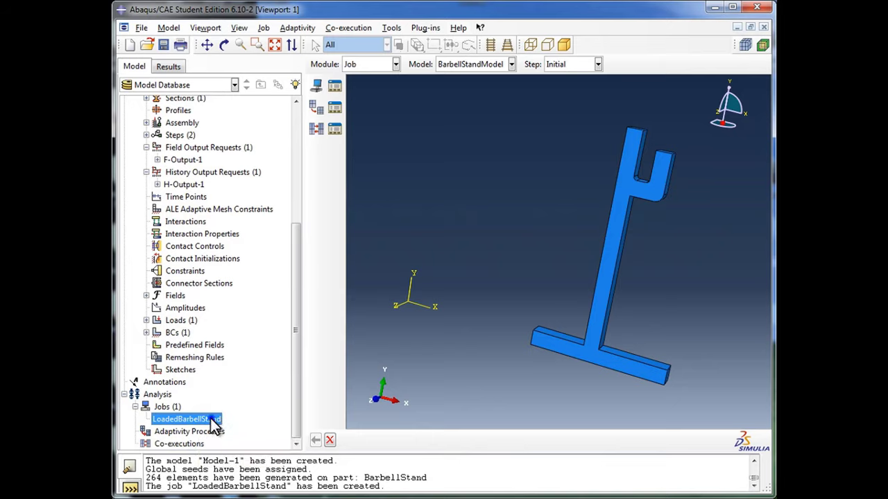
pyautogui.rightClick(213, 425)
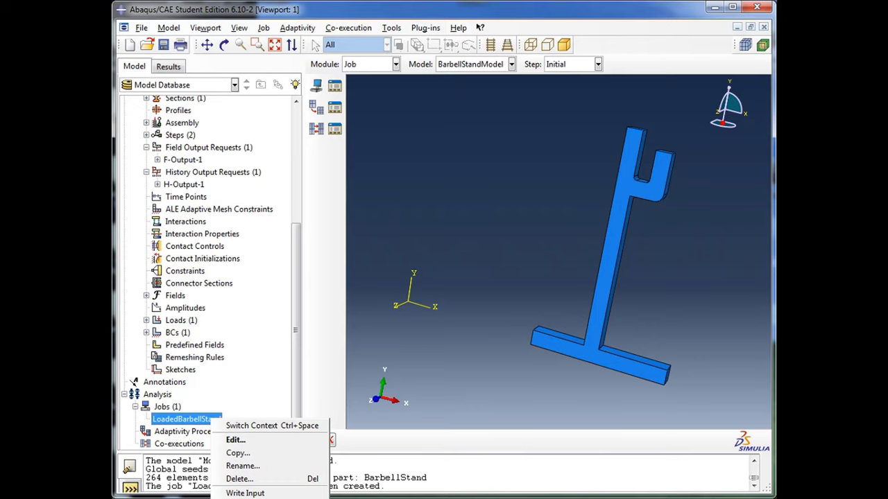
pyautogui.click(243, 498)
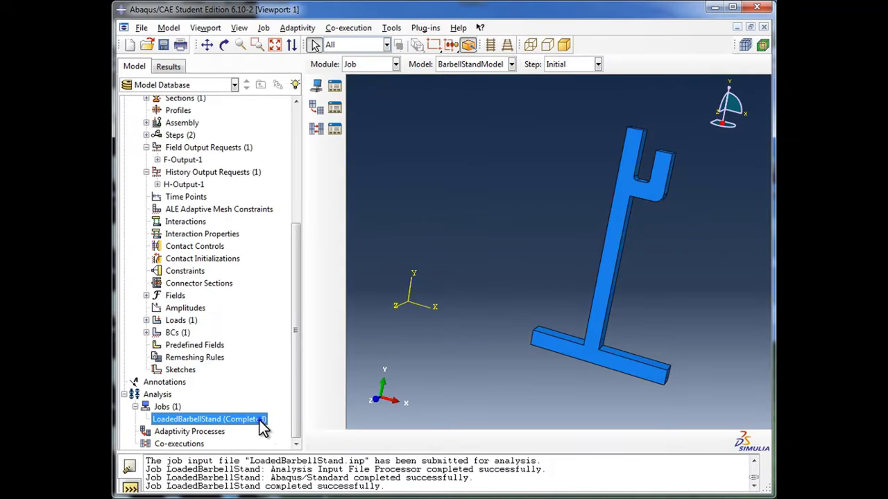
# Step: Open the results of the LoadedBarbellStand job and plot the deformed shape of the stand, viewing it from an angle
pyautogui.rightClick(264, 426)
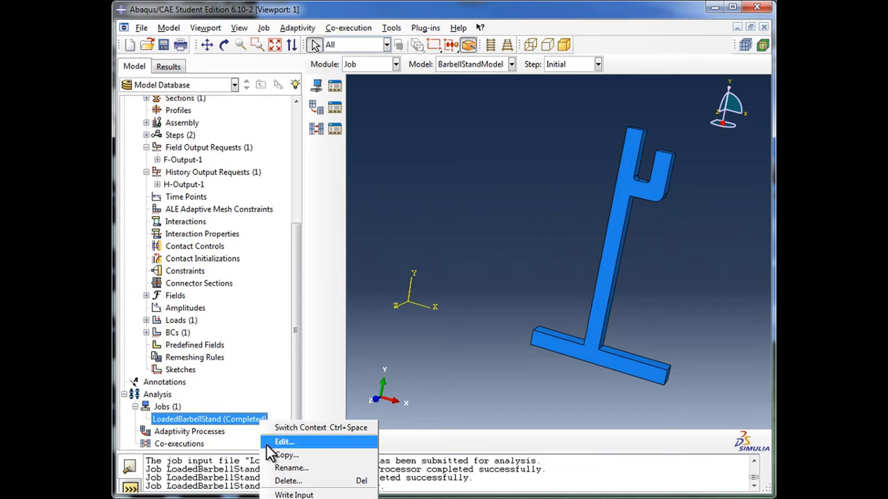
pyautogui.click(291, 498)
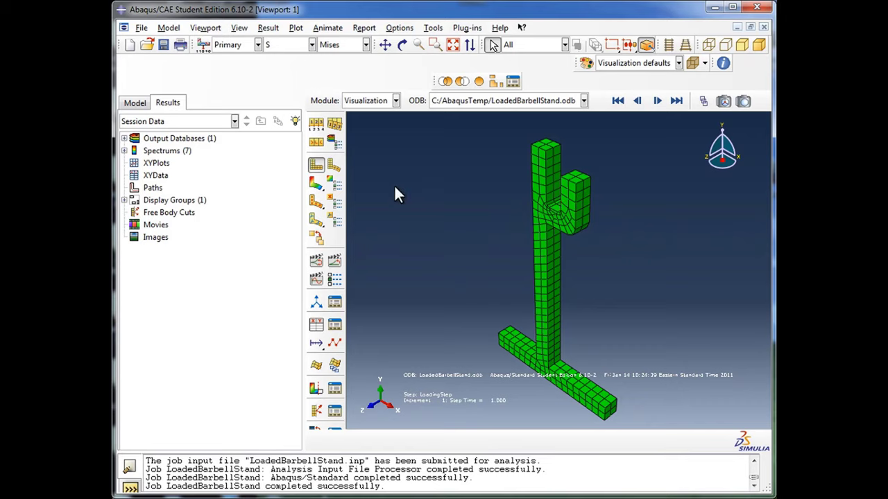
pyautogui.click(333, 169)
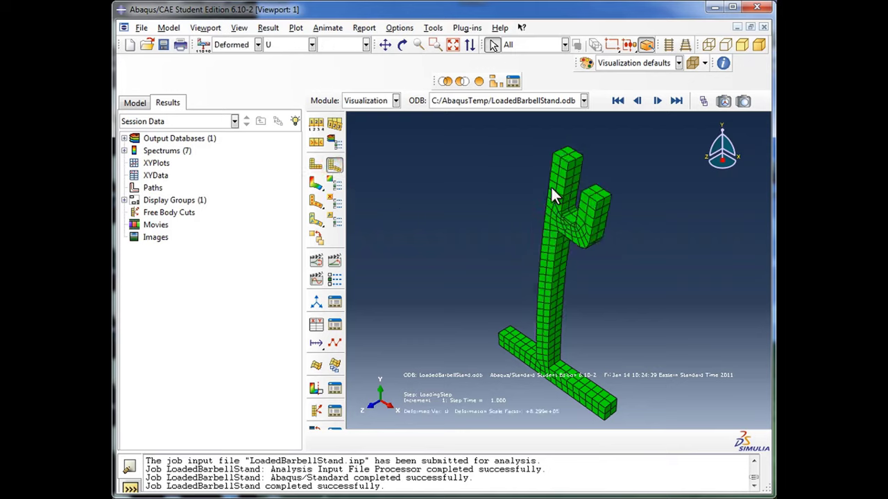
pyautogui.click(402, 46)
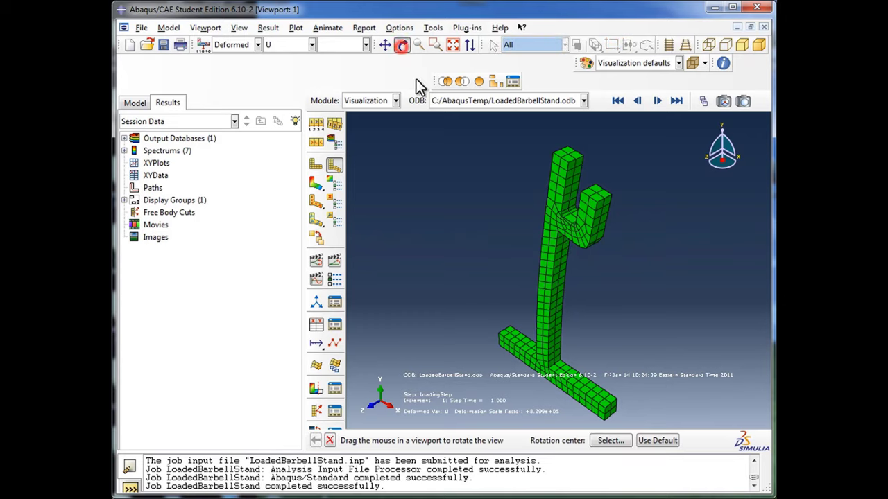
pyautogui.moveTo(541, 317); pyautogui.dragTo(575, 298)
pyautogui.moveTo(520, 228); pyautogui.dragTo(541, 245)
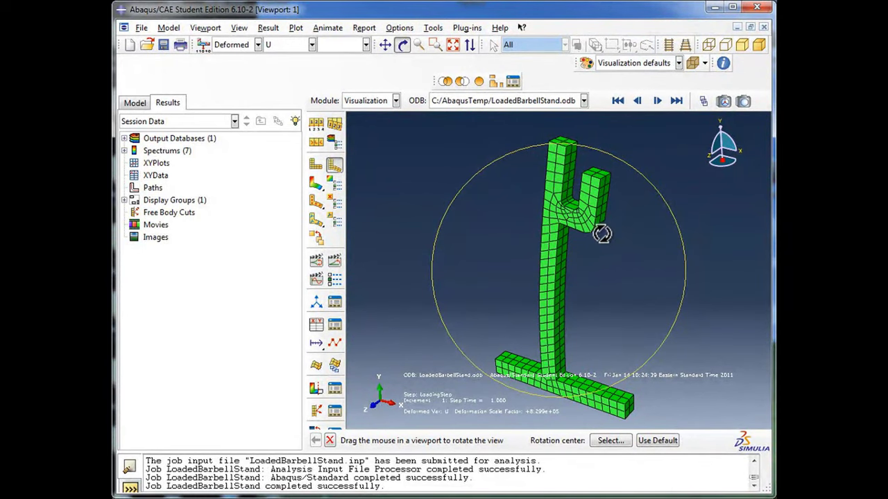
# Step: Compare the undeformed and deformed shapes of the stand, and examine the undeformed mesh around the cradle and upright
pyautogui.click(321, 167)
pyautogui.click(332, 167)
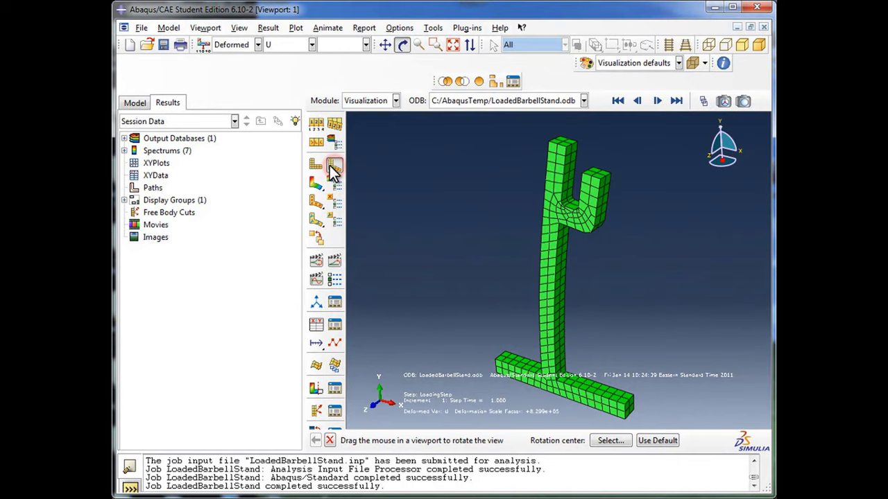
pyautogui.click(321, 168)
pyautogui.click(331, 168)
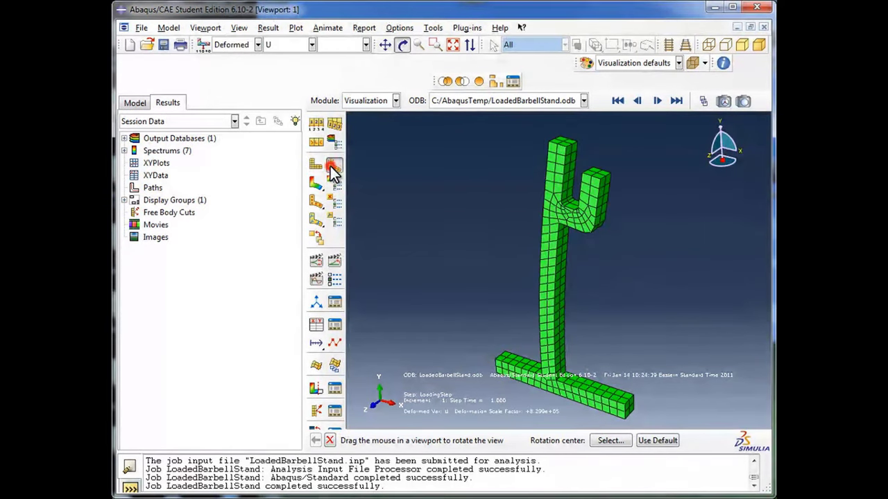
pyautogui.click(319, 167)
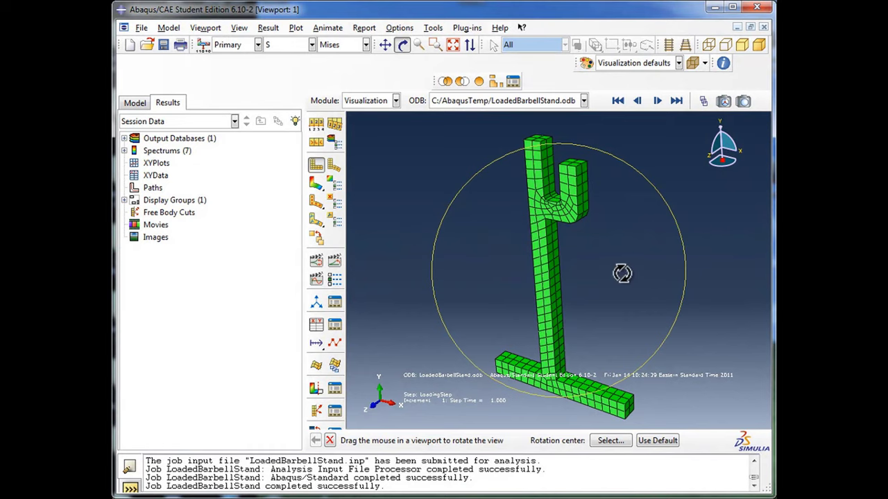
pyautogui.moveTo(579, 254)
pyautogui.mouseDown()
pyautogui.moveTo(604, 259)
pyautogui.moveTo(581, 244)
pyautogui.mouseUp()
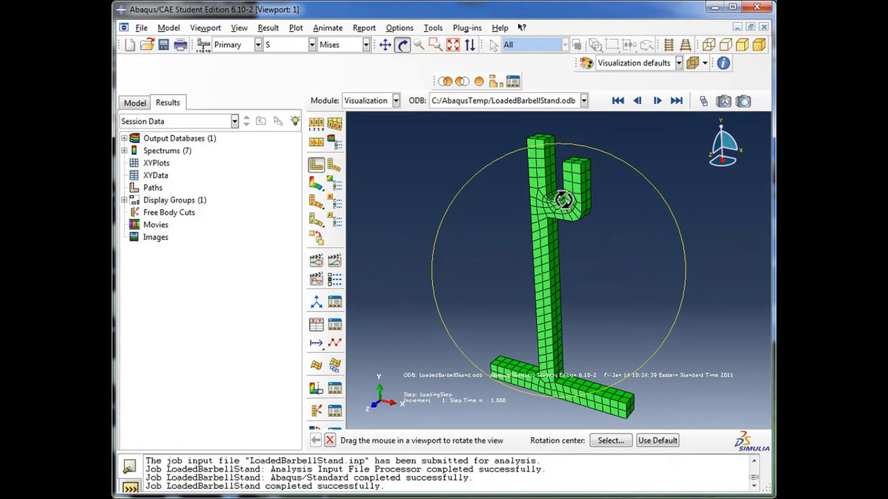
pyautogui.moveTo(566, 200)
pyautogui.mouseDown()
pyautogui.moveTo(587, 219)
pyautogui.moveTo(575, 198)
pyautogui.mouseUp()
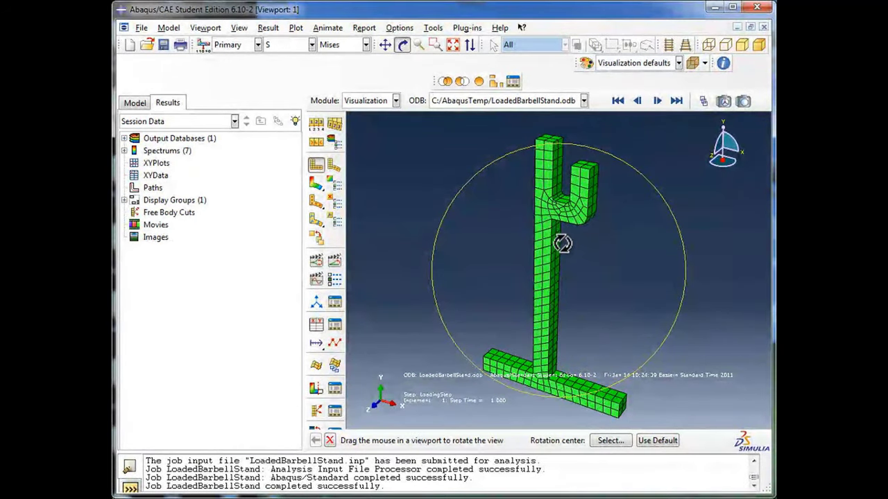
pyautogui.moveTo(567, 246)
pyautogui.mouseDown()
pyautogui.moveTo(590, 254)
pyautogui.moveTo(551, 233)
pyautogui.moveTo(561, 236)
pyautogui.mouseUp()
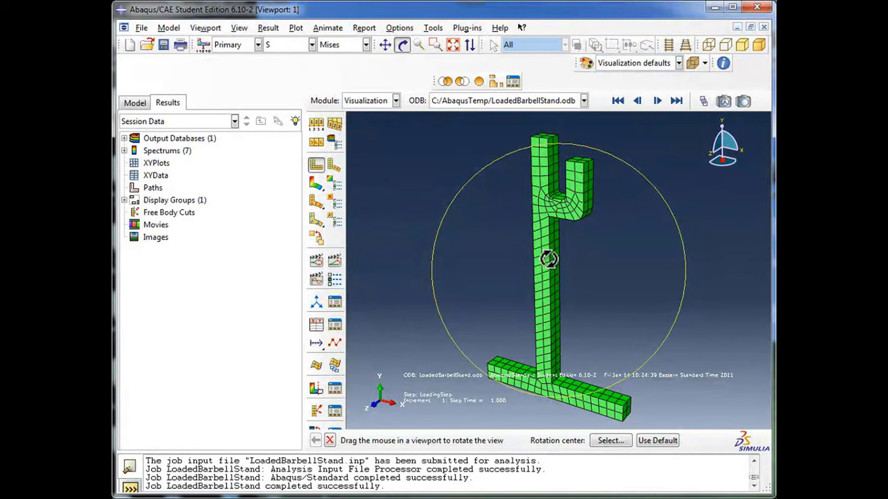
pyautogui.moveTo(562, 266); pyautogui.dragTo(563, 281)
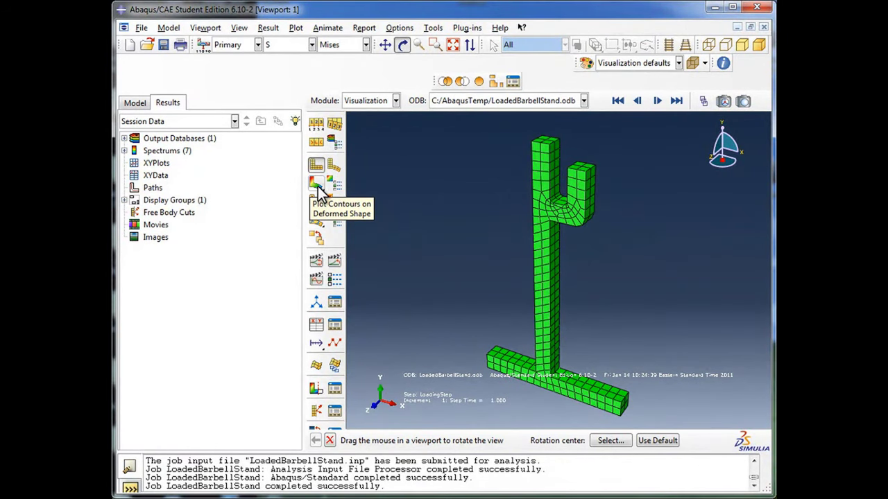
# Step: Plot the Mises stress contours on the deformed shape and examine the stress distribution along the upright from several angles
pyautogui.click(318, 192)
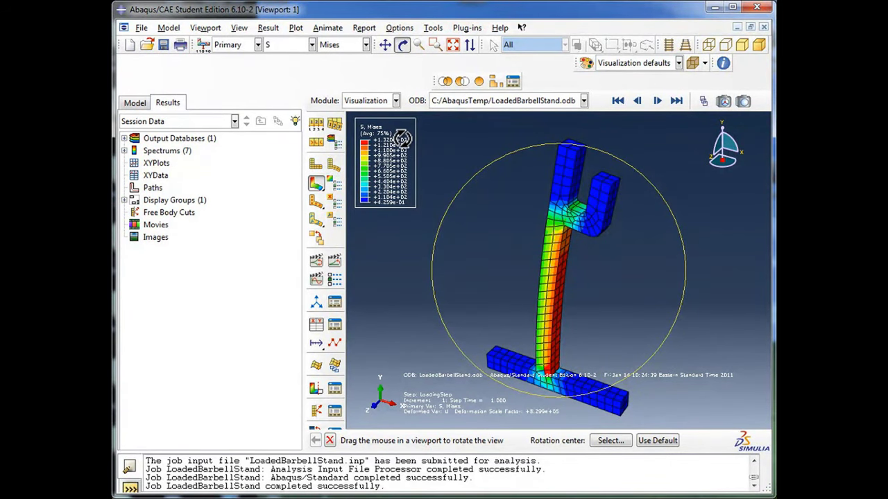
pyautogui.moveTo(595, 292)
pyautogui.mouseDown()
pyautogui.moveTo(573, 252)
pyautogui.moveTo(485, 266)
pyautogui.moveTo(610, 297)
pyautogui.moveTo(598, 296)
pyautogui.mouseUp()
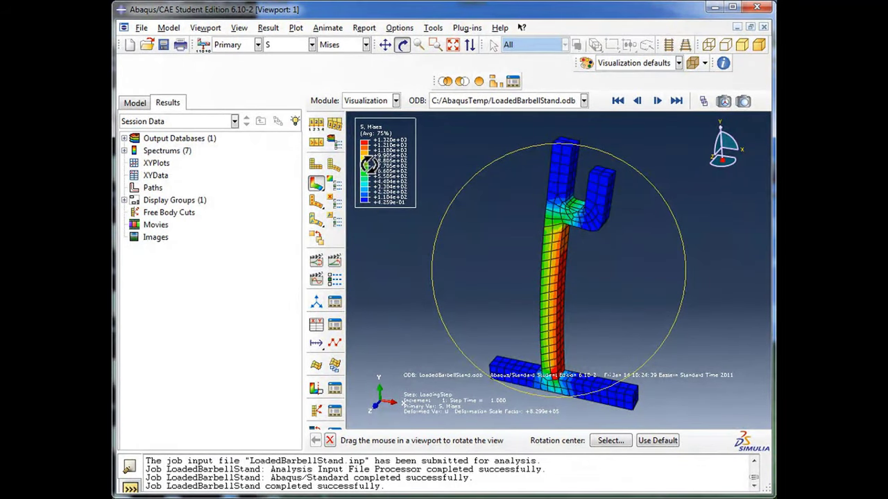
pyautogui.moveTo(555, 303); pyautogui.dragTo(565, 258)
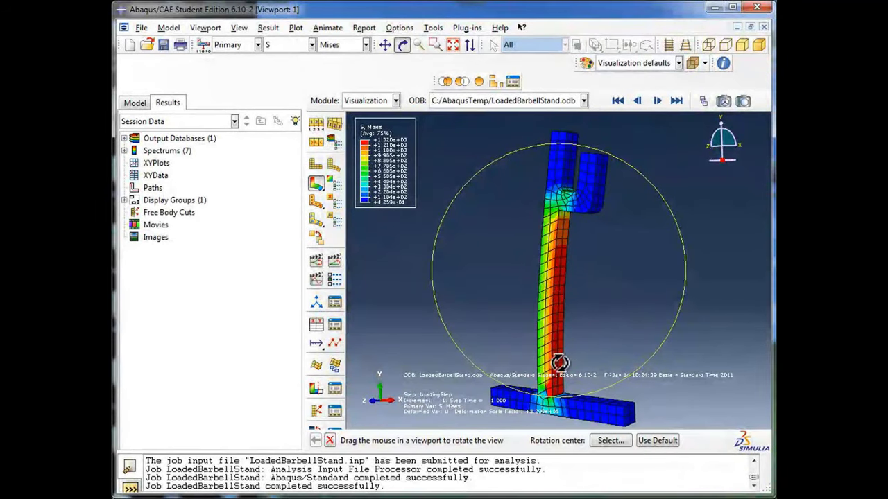
pyautogui.moveTo(561, 315); pyautogui.dragTo(557, 226)
pyautogui.moveTo(553, 330); pyautogui.dragTo(643, 326)
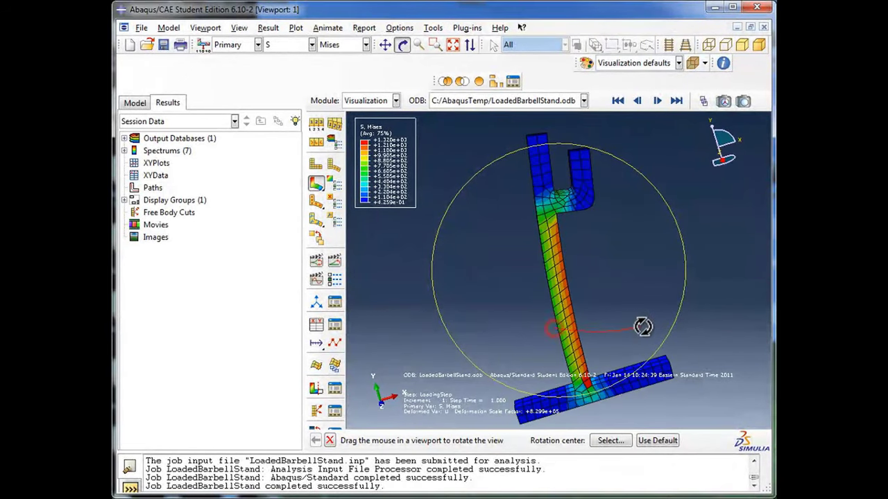
pyautogui.moveTo(563, 254)
pyautogui.mouseDown()
pyautogui.moveTo(566, 244)
pyautogui.moveTo(546, 258)
pyautogui.mouseUp()
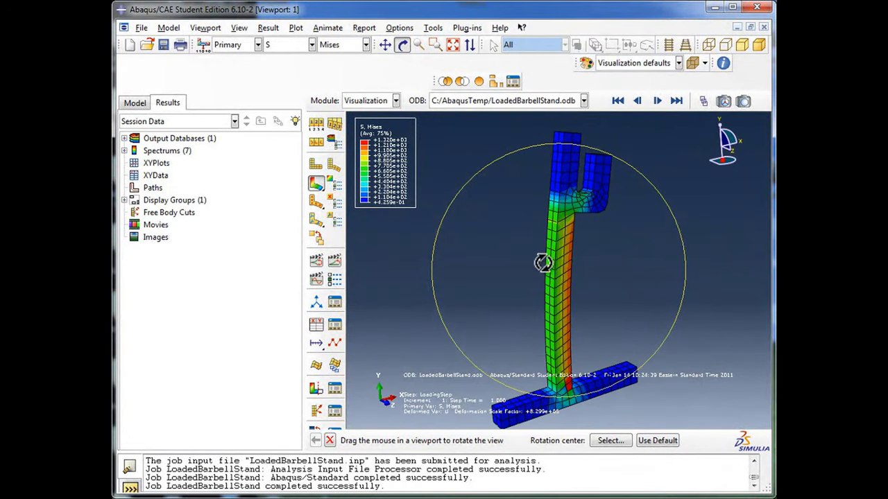
# Step: Examine the Mises stress contours on the front and side faces of the bent upright, the cradle and the base joint
pyautogui.moveTo(551, 312); pyautogui.dragTo(576, 188)
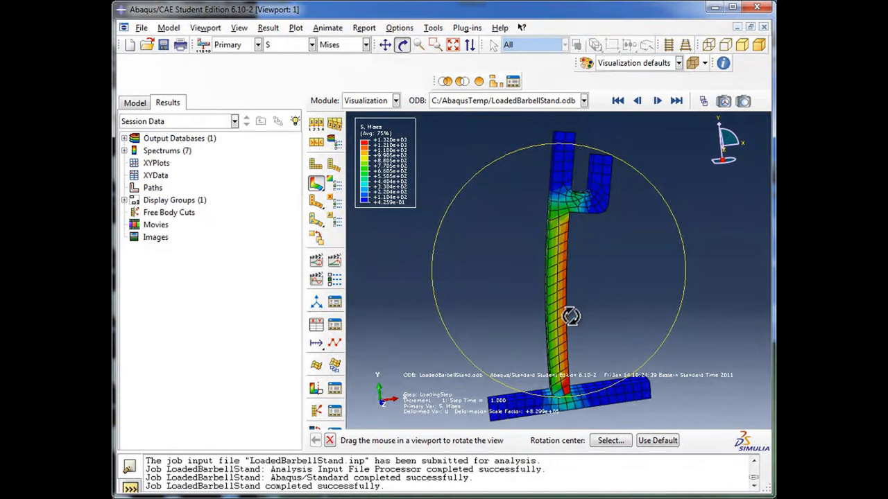
pyautogui.moveTo(599, 298); pyautogui.dragTo(589, 229)
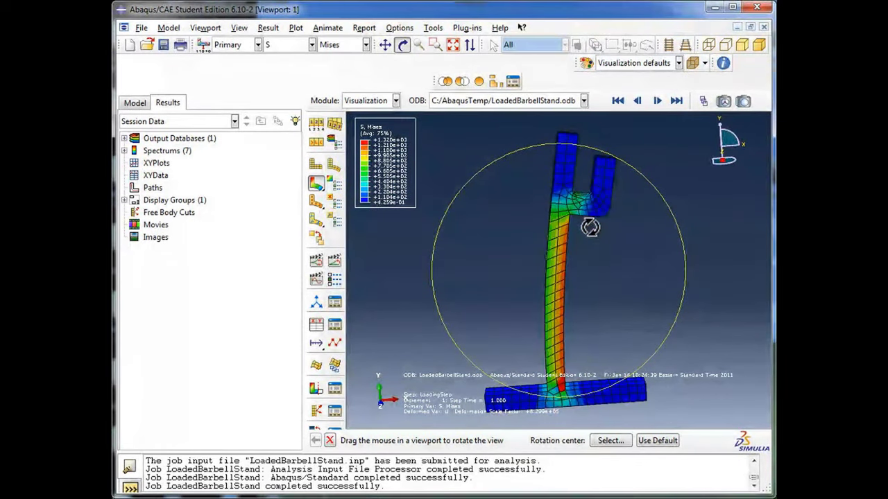
pyautogui.moveTo(525, 304); pyautogui.dragTo(557, 279)
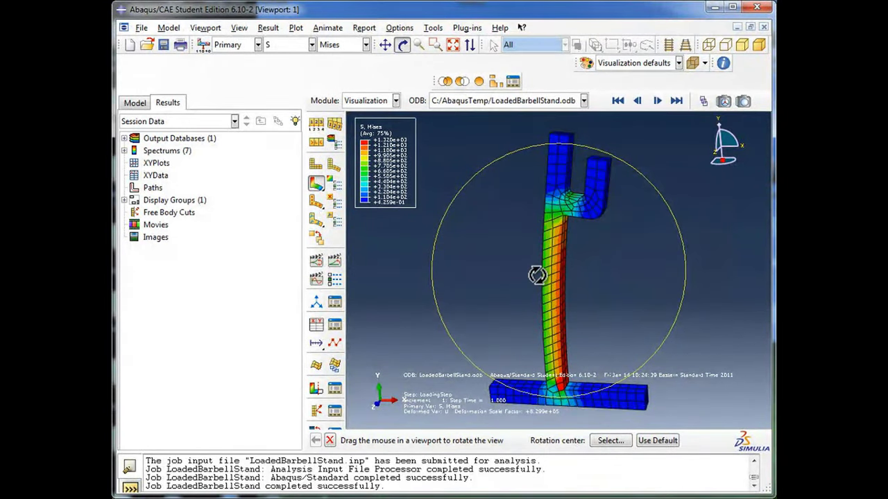
pyautogui.moveTo(601, 325); pyautogui.dragTo(529, 295)
pyautogui.moveTo(593, 265); pyautogui.dragTo(632, 270)
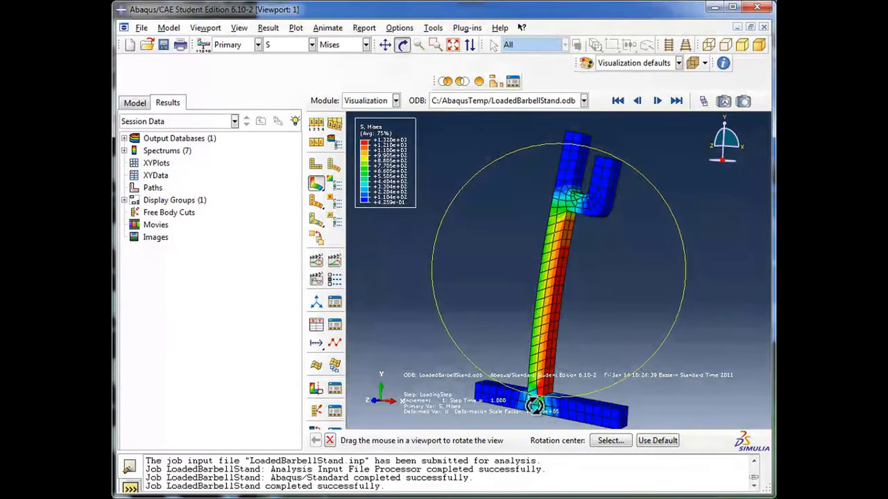
pyautogui.moveTo(577, 351); pyautogui.dragTo(549, 297)
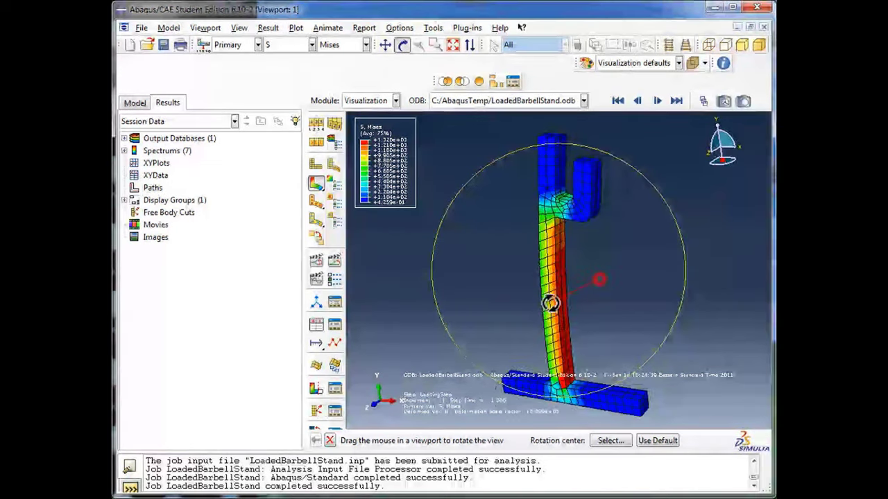
pyautogui.moveTo(614, 321)
pyautogui.mouseDown()
pyautogui.moveTo(514, 321)
pyautogui.moveTo(625, 323)
pyautogui.mouseUp()
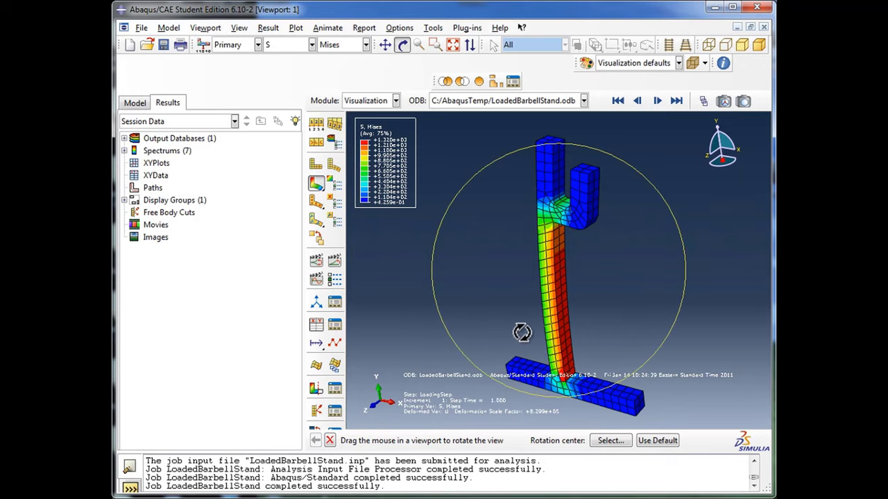
pyautogui.moveTo(567, 311); pyautogui.dragTo(597, 287)
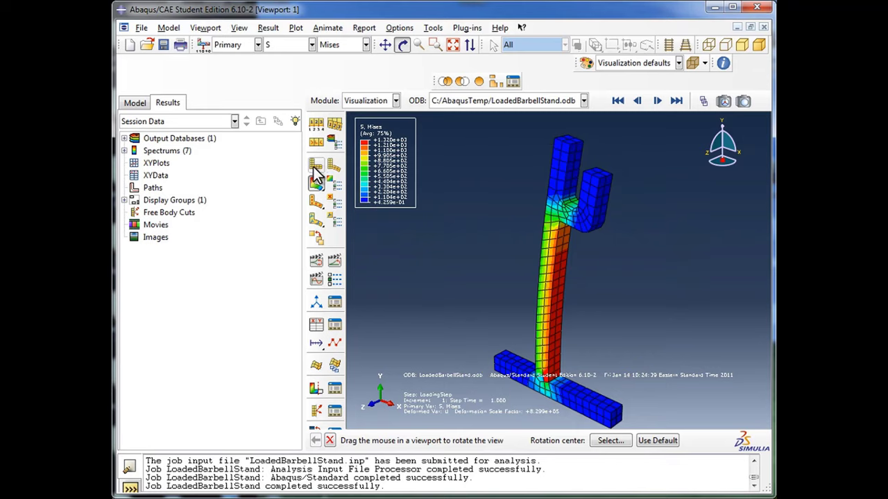
# Step: Show the model database tree and review the BarbellStandModel definition from its boundary conditions up to its parts, beside the stress plot
pyautogui.click(131, 105)
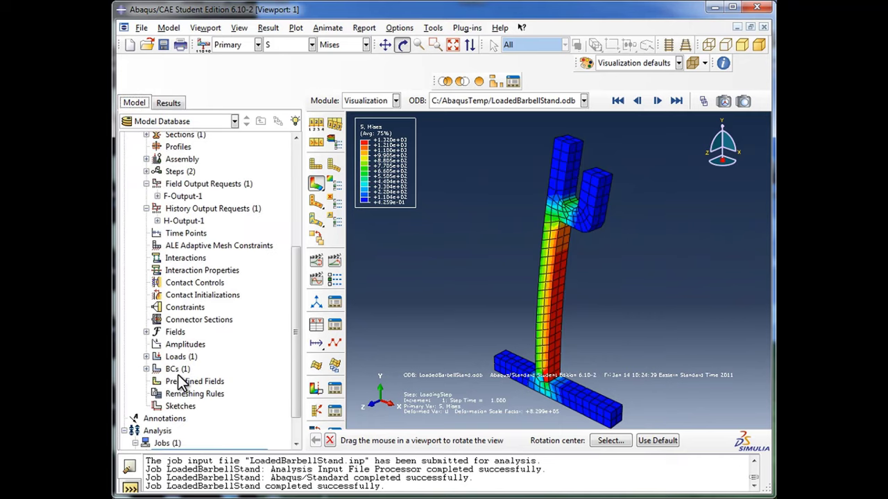
pyautogui.scroll(1, 192, 376)
pyautogui.scroll(4, 192, 376)
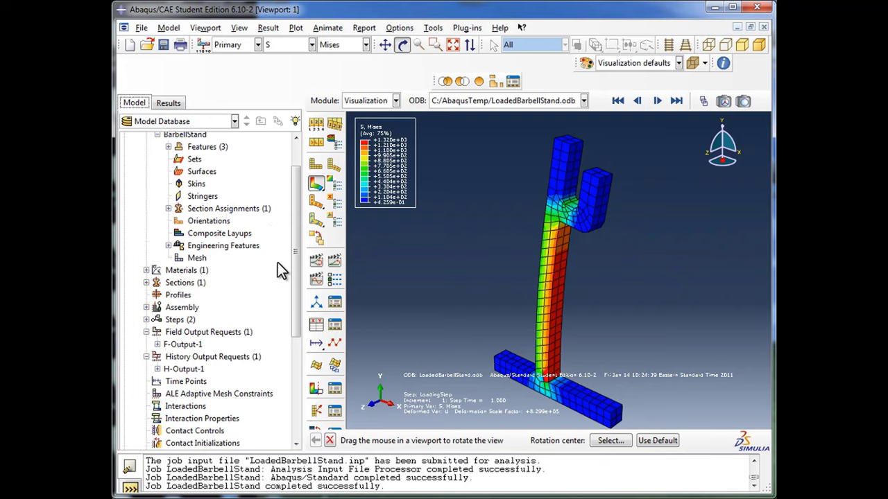
pyautogui.scroll(1, 277, 263)
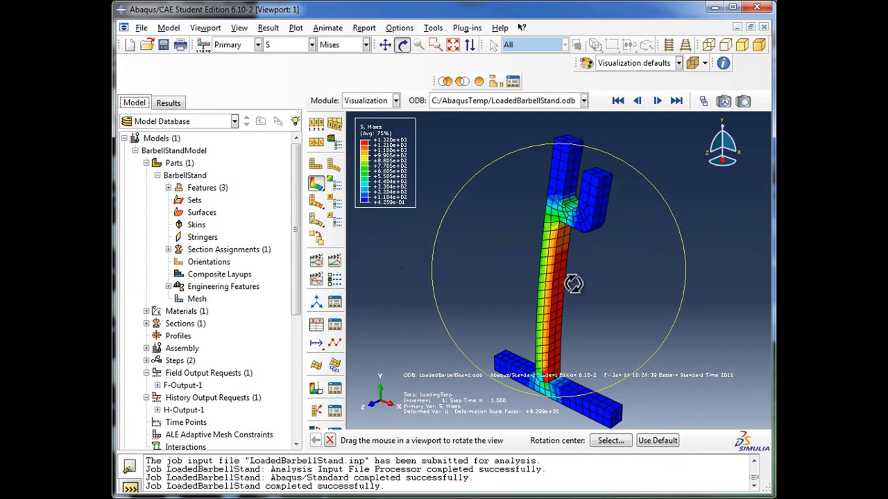
pyautogui.moveTo(575, 283)
pyautogui.mouseDown()
pyautogui.moveTo(516, 283)
pyautogui.moveTo(615, 285)
pyautogui.moveTo(578, 308)
pyautogui.moveTo(592, 256)
pyautogui.moveTo(555, 307)
pyautogui.moveTo(545, 259)
pyautogui.moveTo(520, 294)
pyautogui.moveTo(538, 301)
pyautogui.moveTo(563, 241)
pyautogui.moveTo(580, 323)
pyautogui.moveTo(563, 296)
pyautogui.mouseUp()
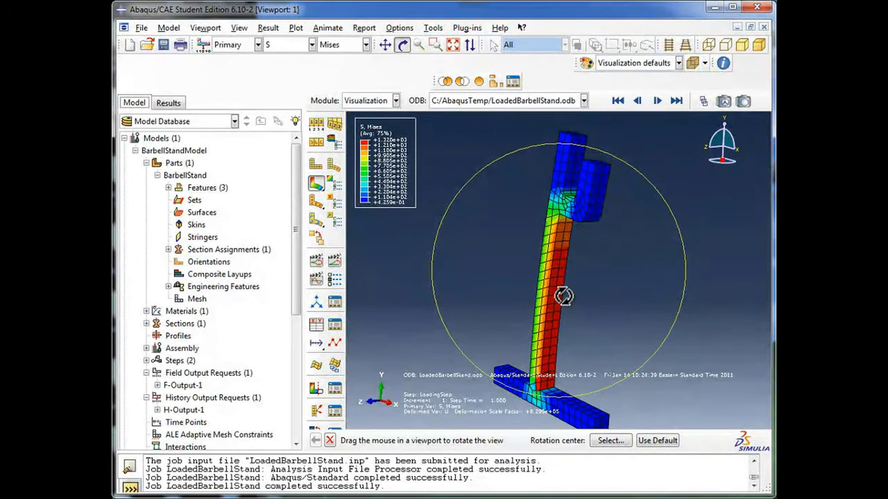